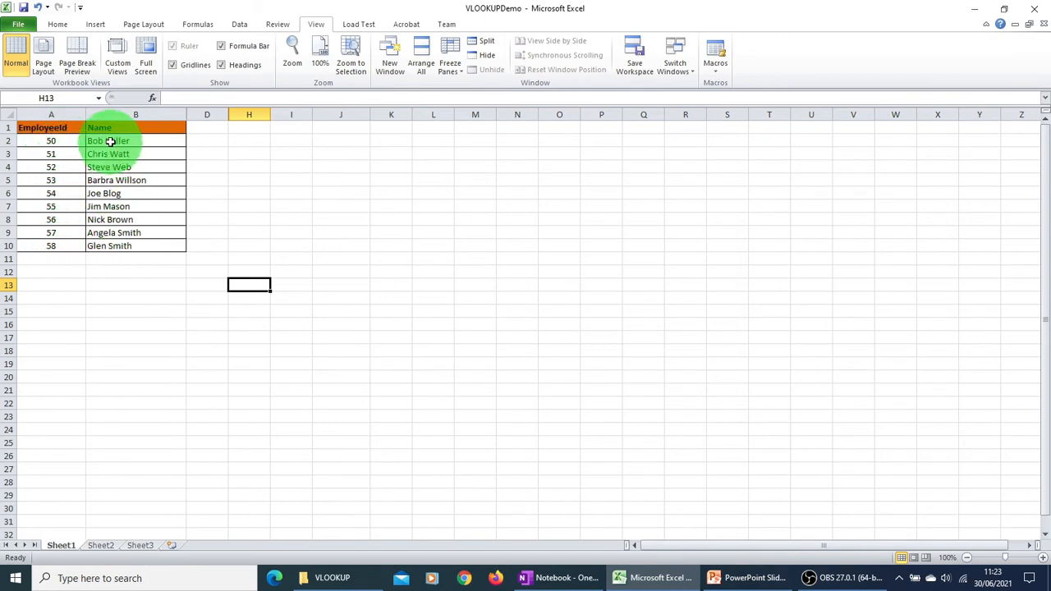
Examine the employee table in A2:B10, including the row for ID 56, and review the VLOOKUP syntax slide.
left_click_drag(47, 141, 90, 257)
left_click(91, 257)
left_click(25, 137)
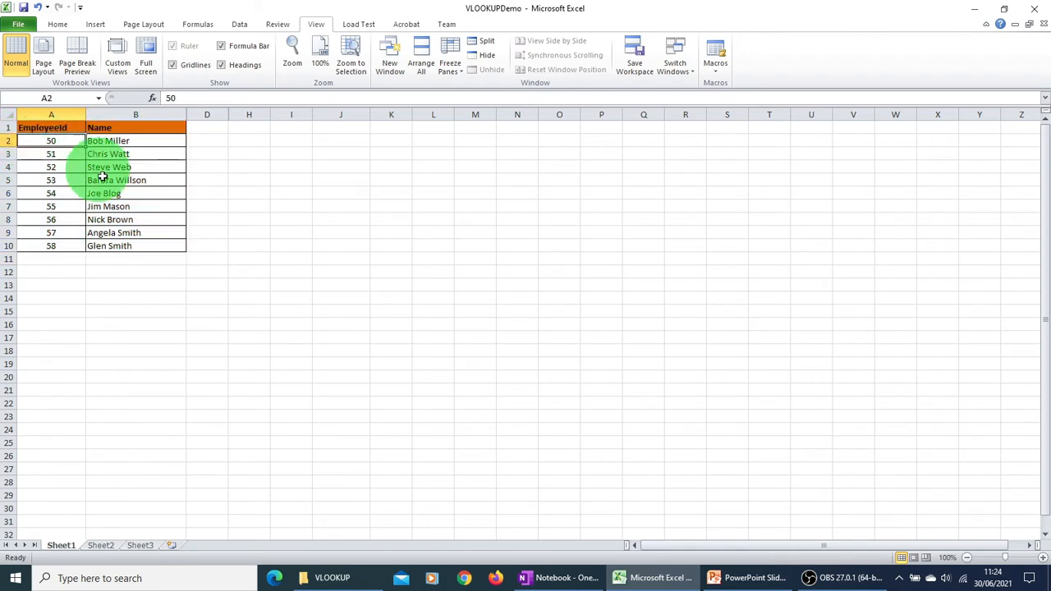
left_click(142, 245)
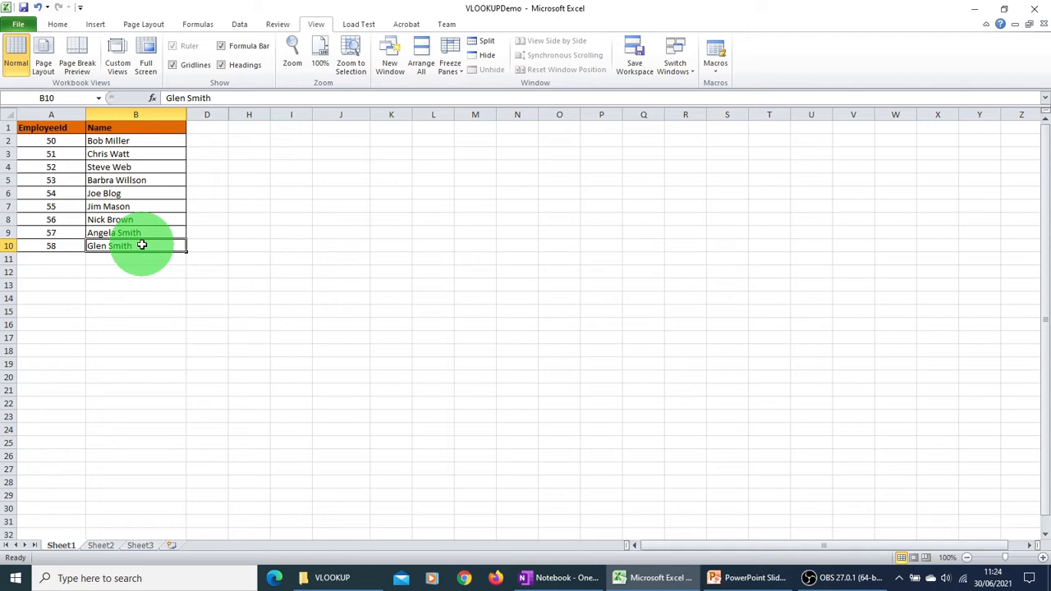
left_click(198, 294)
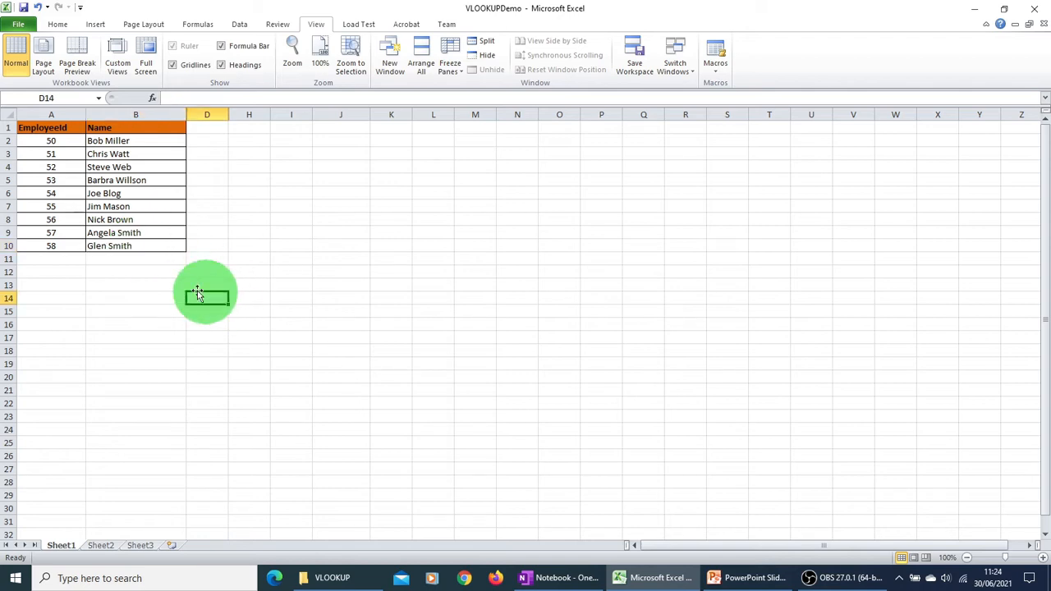
left_click(45, 222)
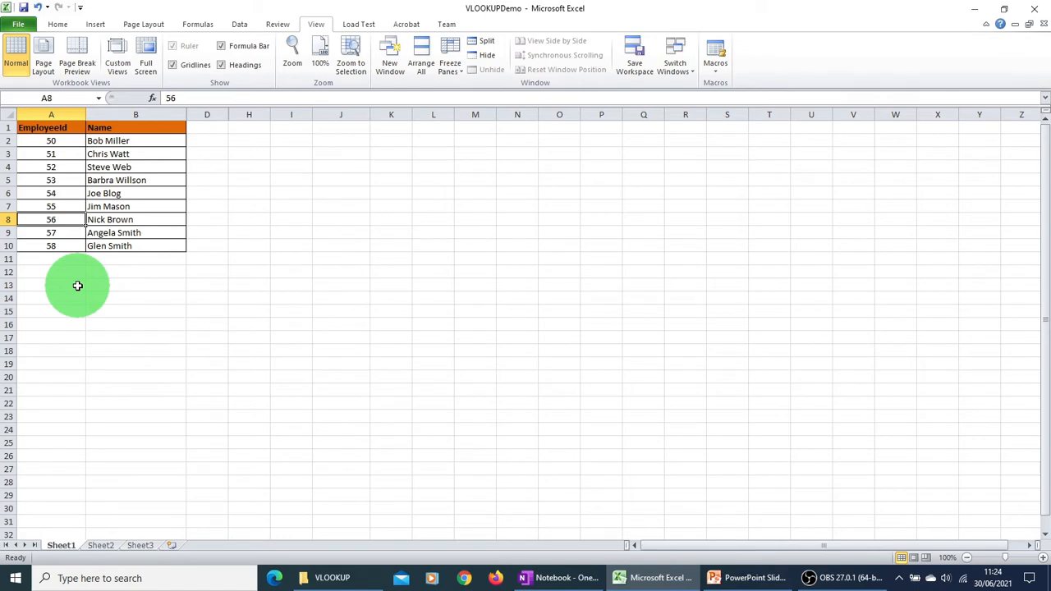
left_click(109, 220)
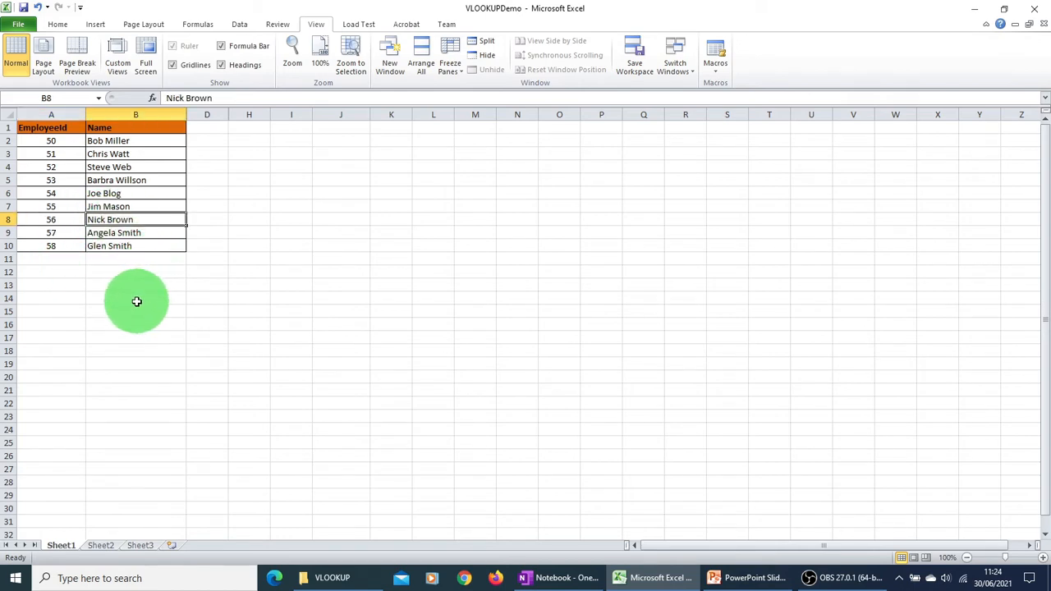
key("alt+Tab")
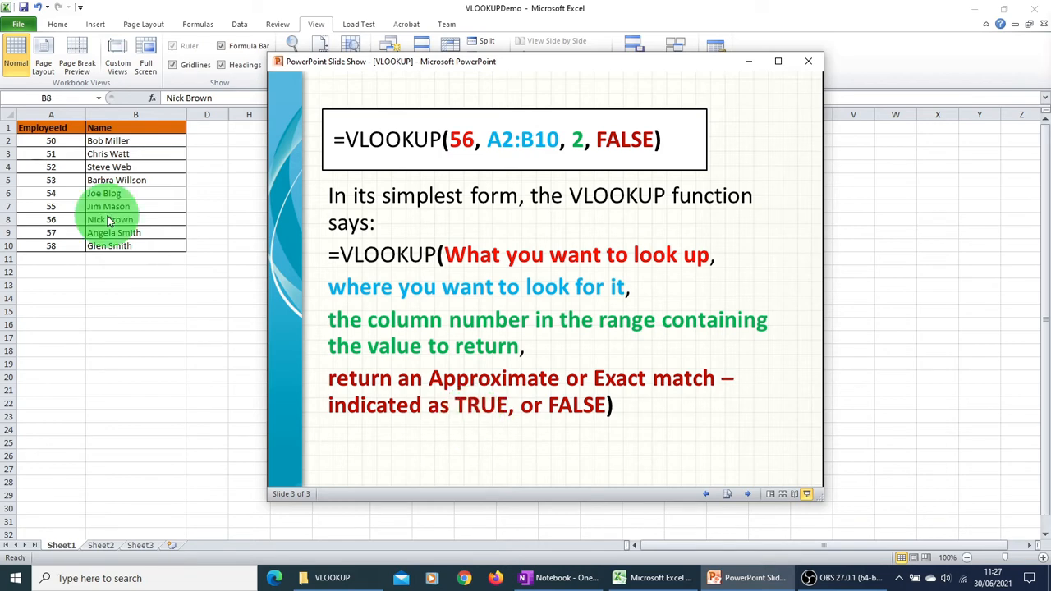
left_click(216, 6)
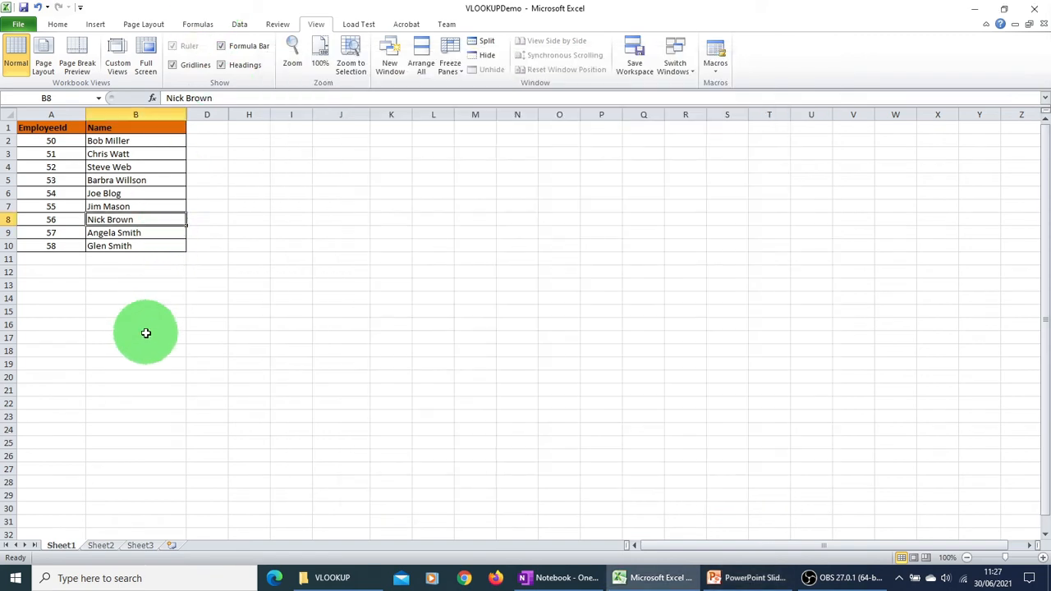
Start a VLOOKUP formula in cell B13 with 56 as the lookup value.
left_click(99, 286)
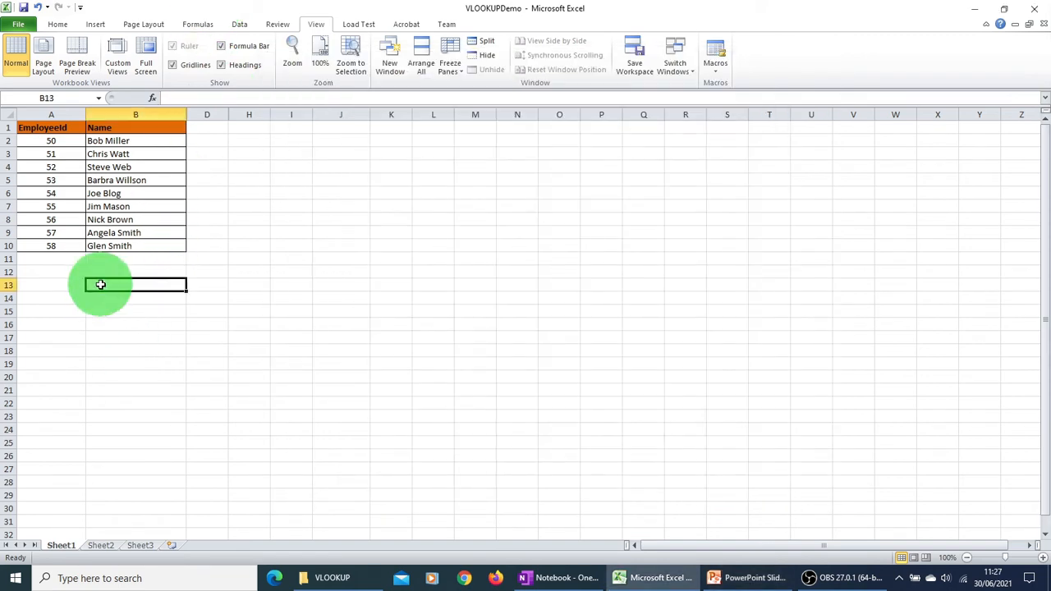
type("=")
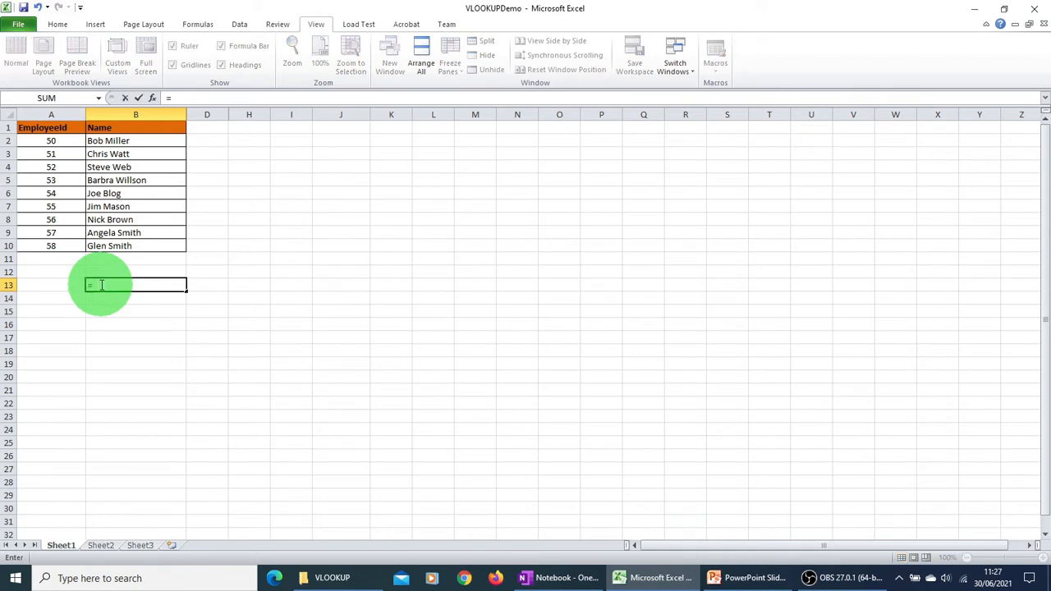
type("vl")
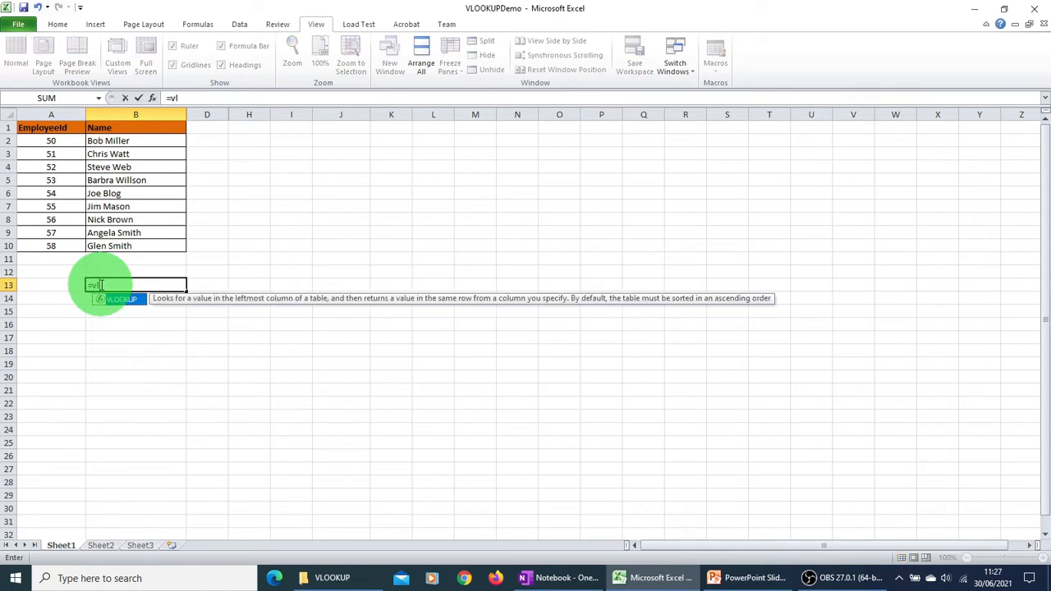
double_click(135, 299)
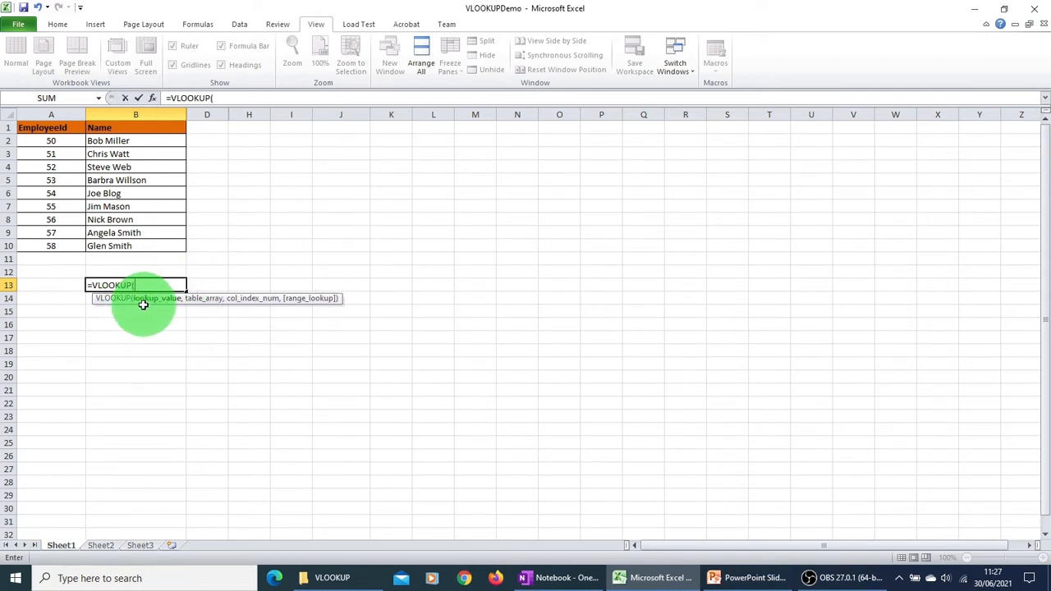
left_click(221, 99)
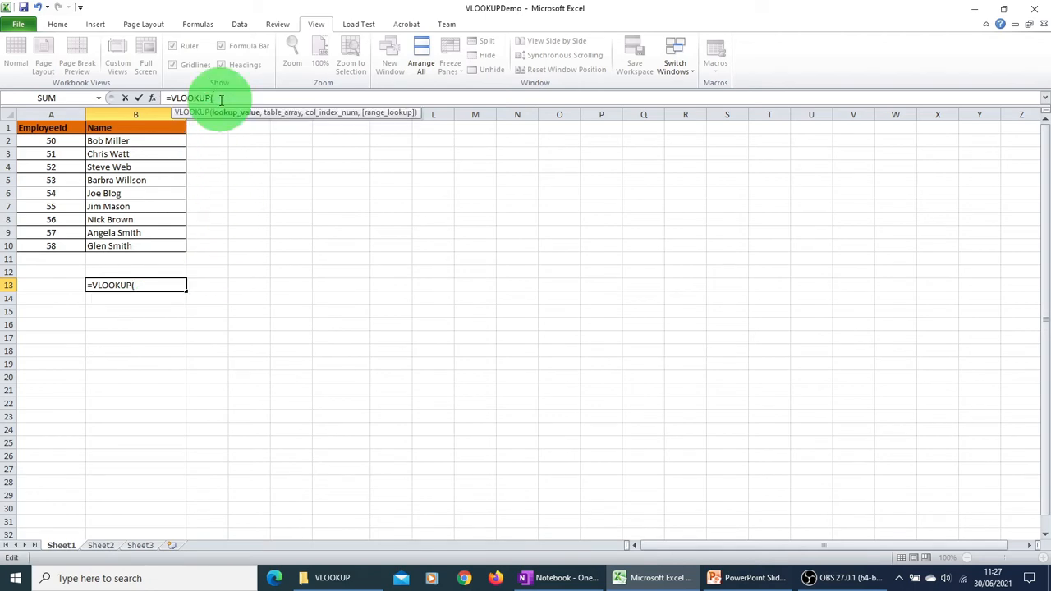
type("56,")
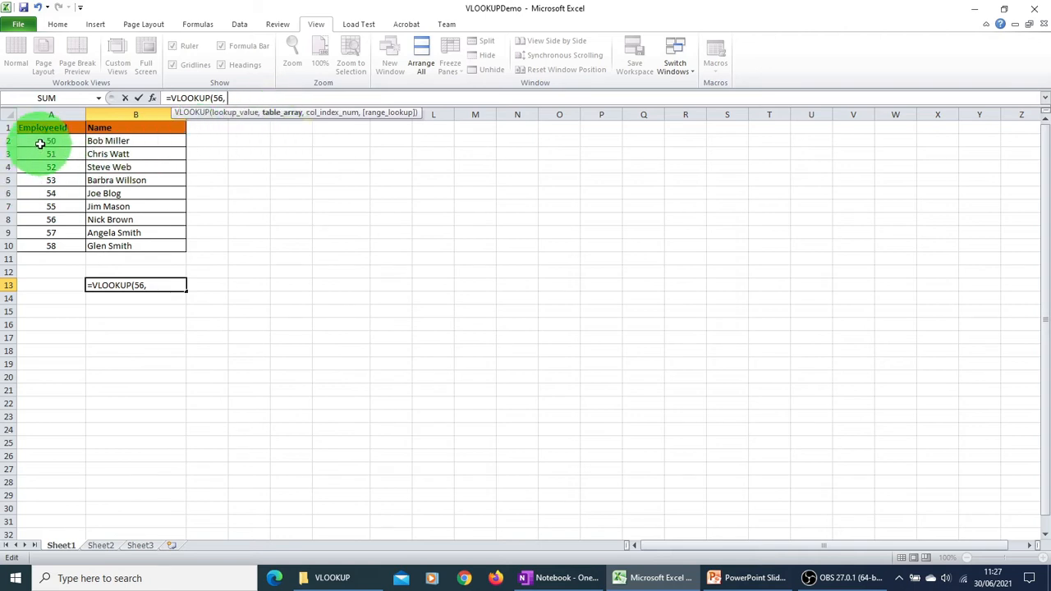
Complete the B13 formula with table range A2:B10, column index 2 and FALSE for an exact match.
left_click_drag(39, 143, 130, 245)
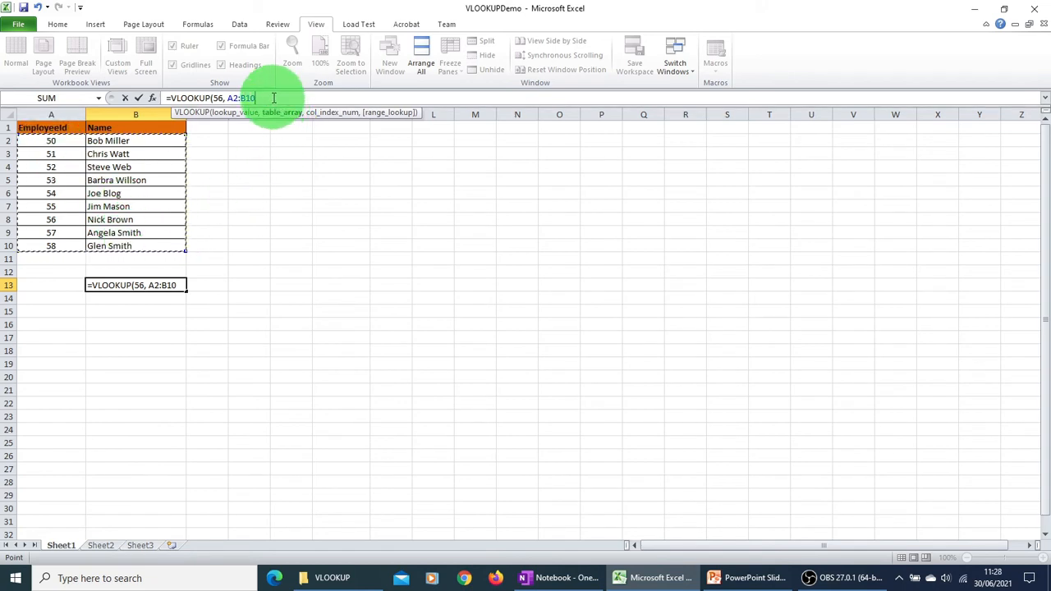
type(", 2")
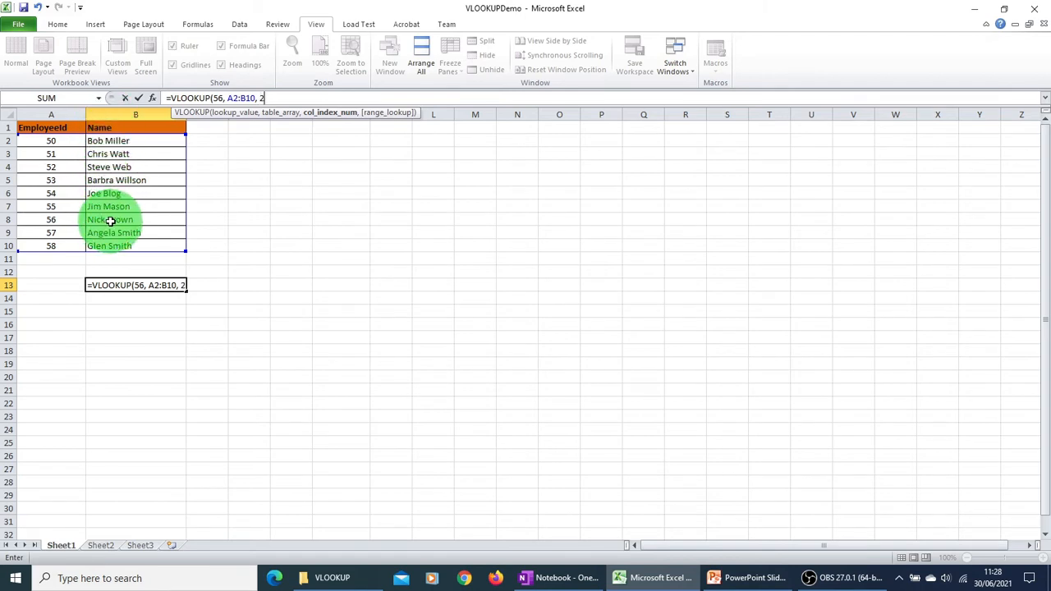
type(", F")
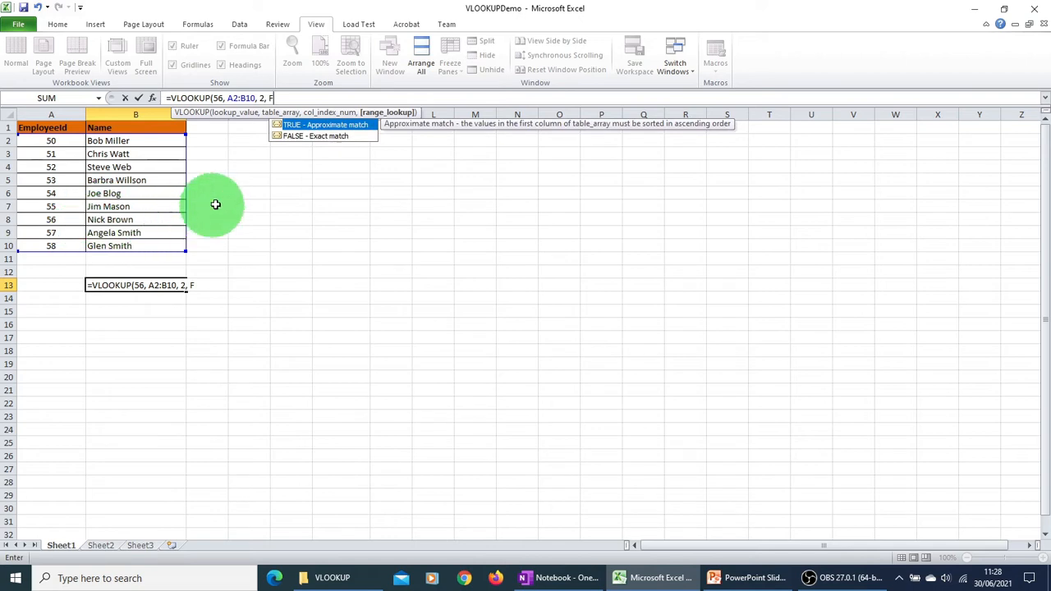
left_click(300, 139)
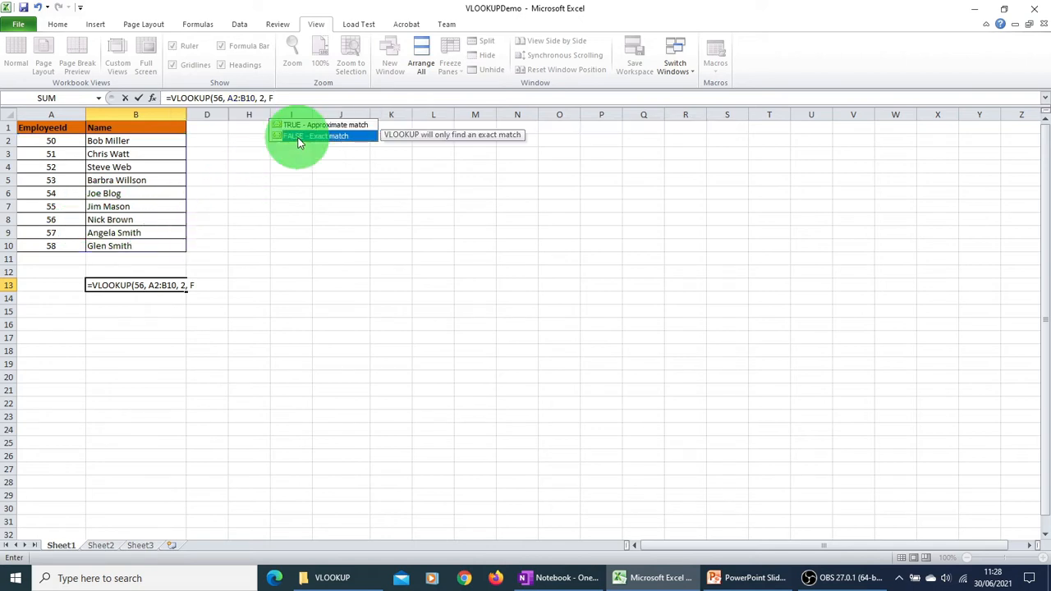
double_click(299, 138)
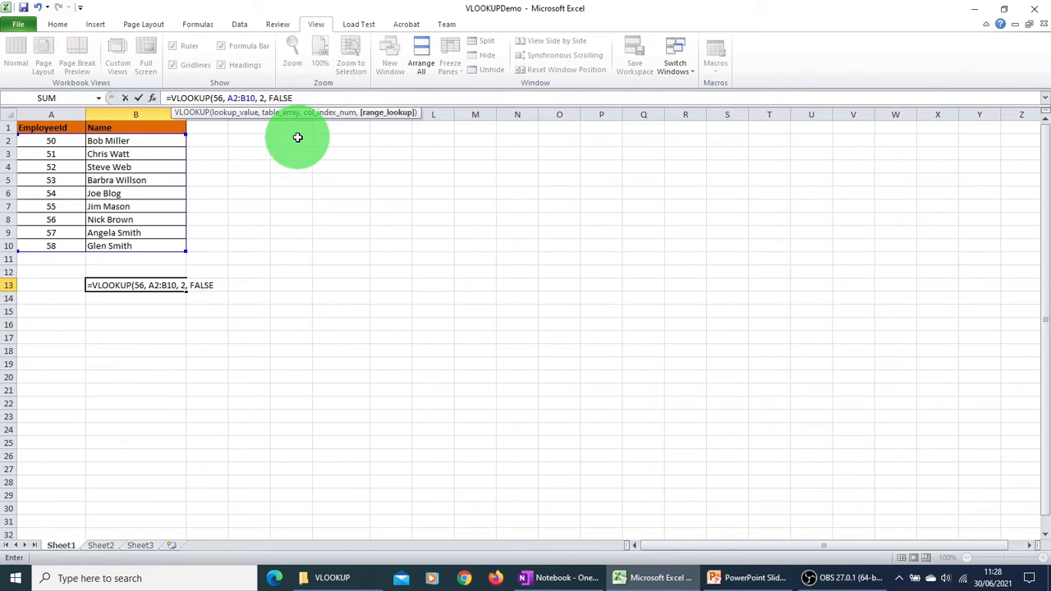
type(")")
key("Return")
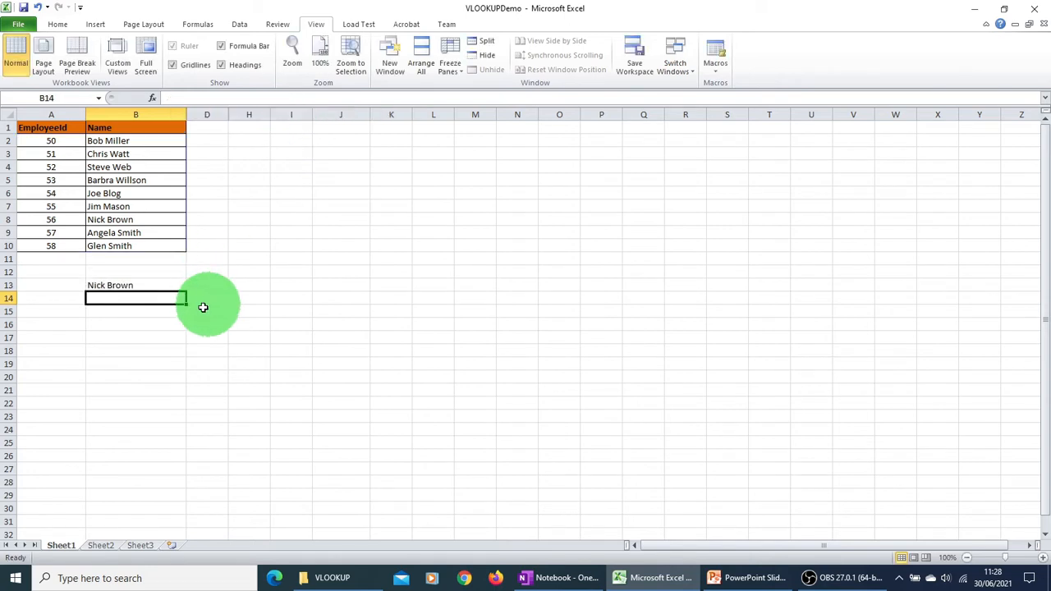
Enter 56 as a lookup ID in cell A15.
left_click(120, 286)
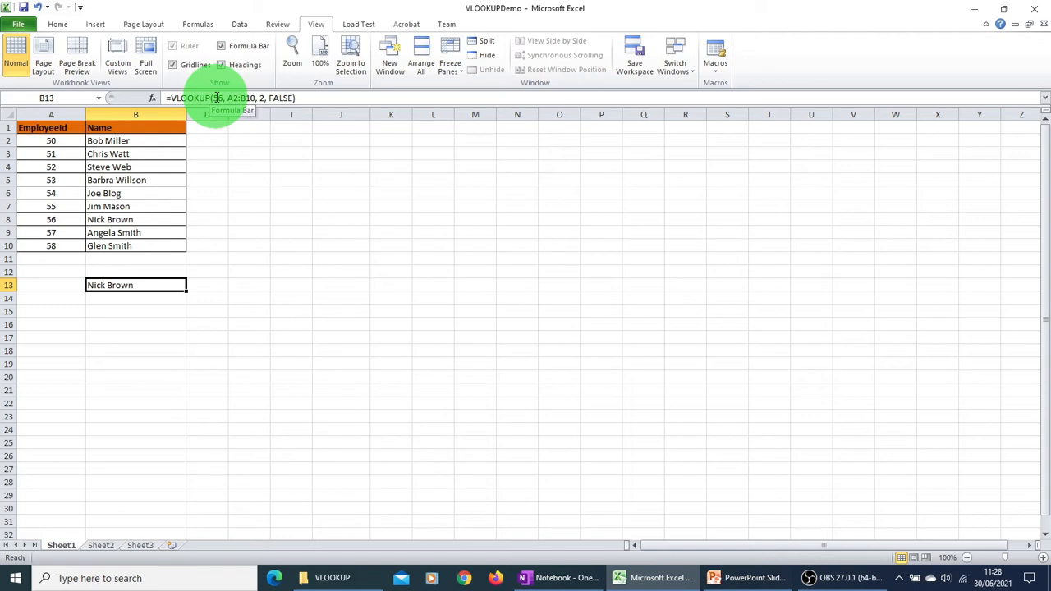
left_click(58, 309)
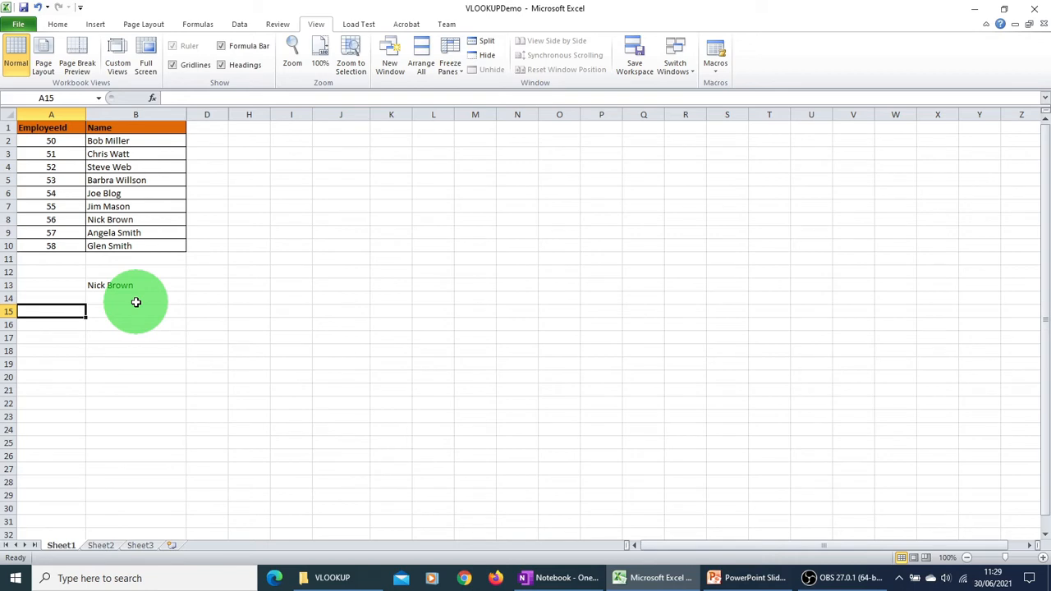
type("56")
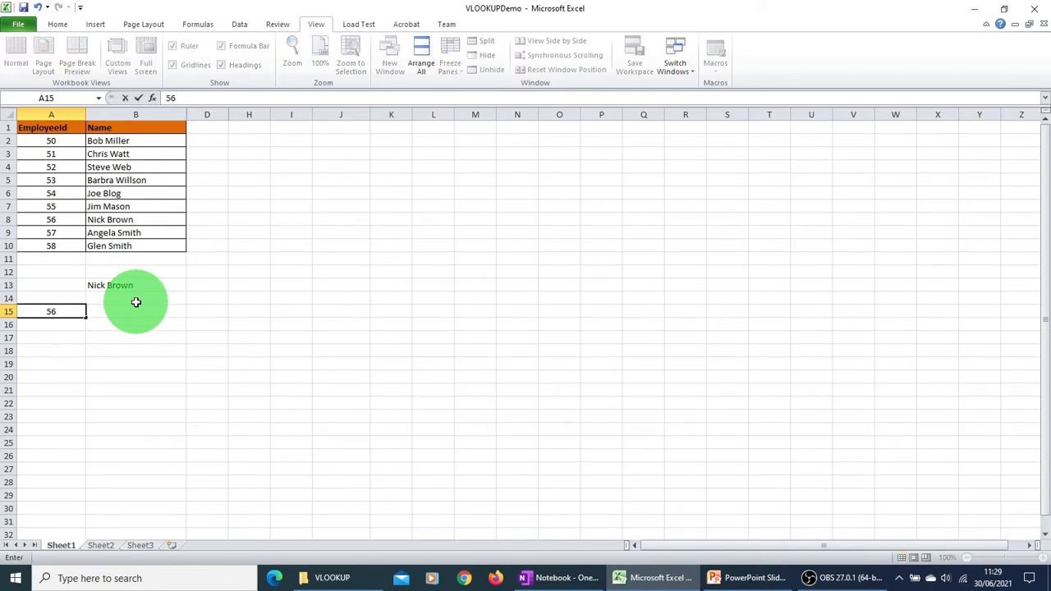
left_click(115, 307)
Copy the VLOOKUP formula text from B13 into cell B15 with its references unaltered.
left_click(122, 282)
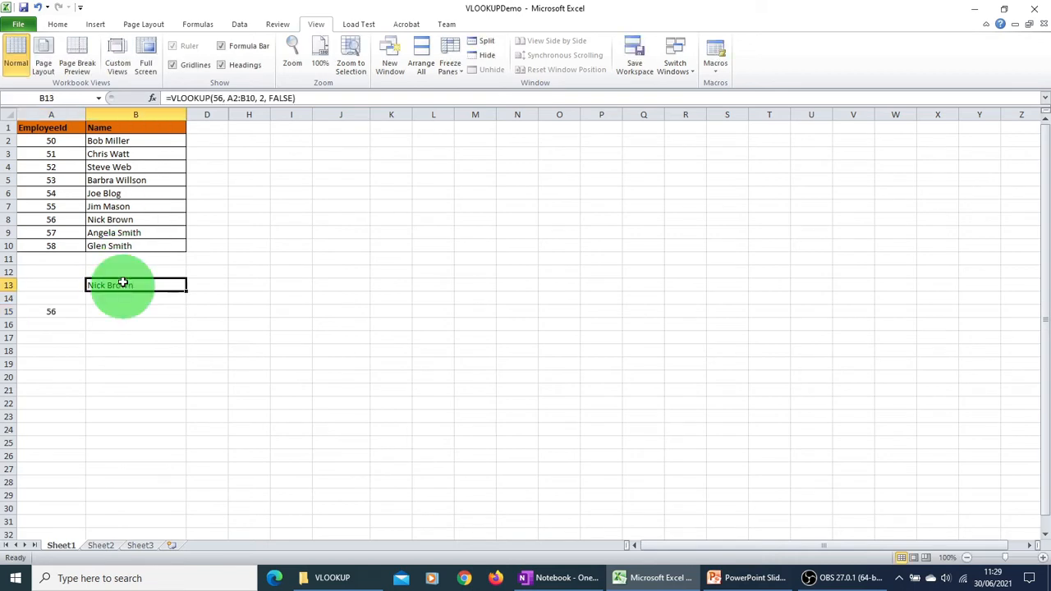
left_click_drag(292, 97, 134, 94)
key("ctrl+c")
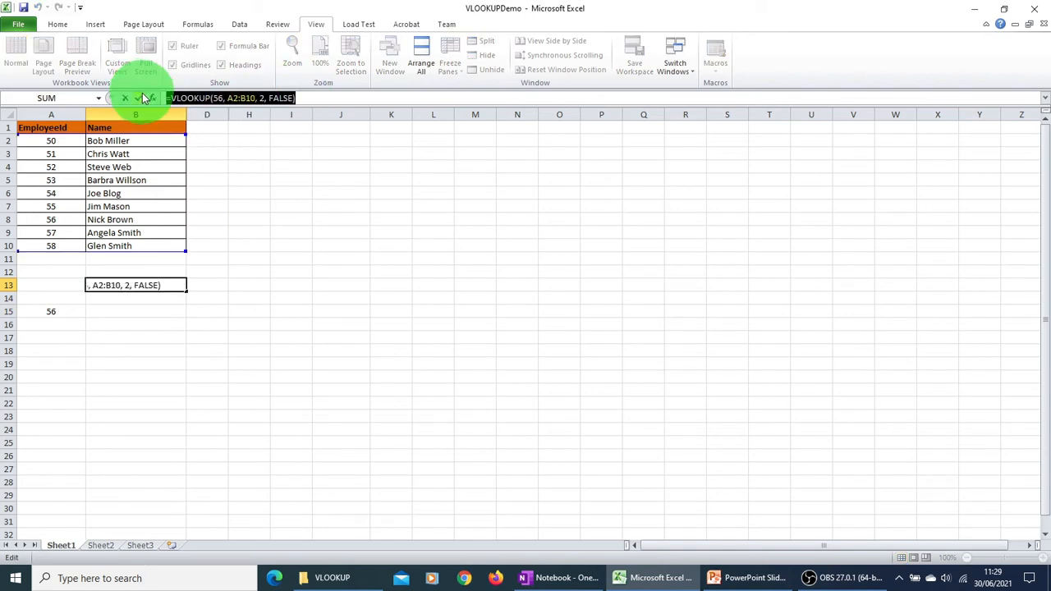
left_click(139, 98)
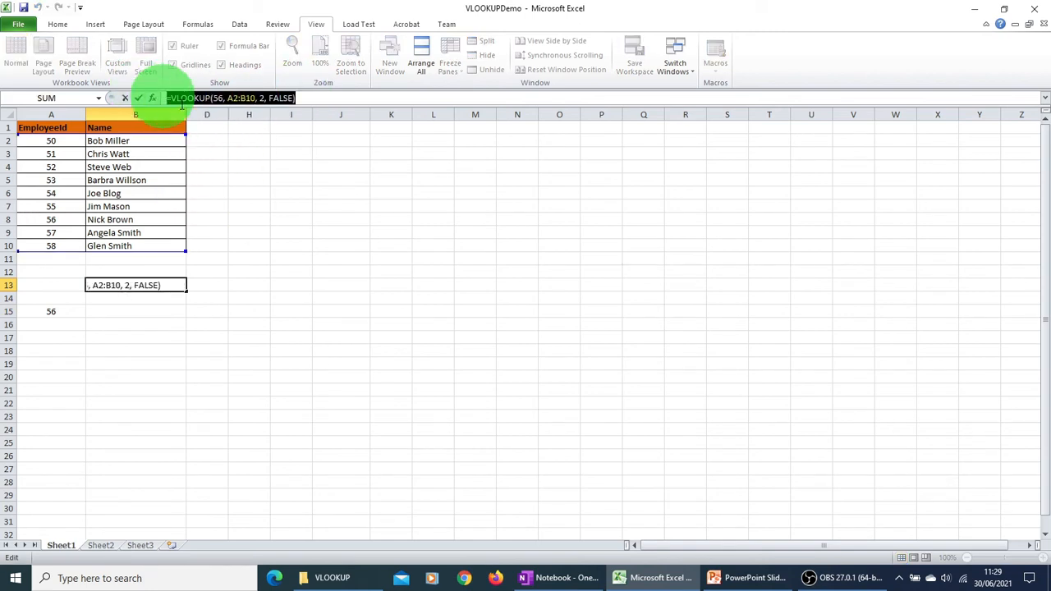
left_click(111, 311)
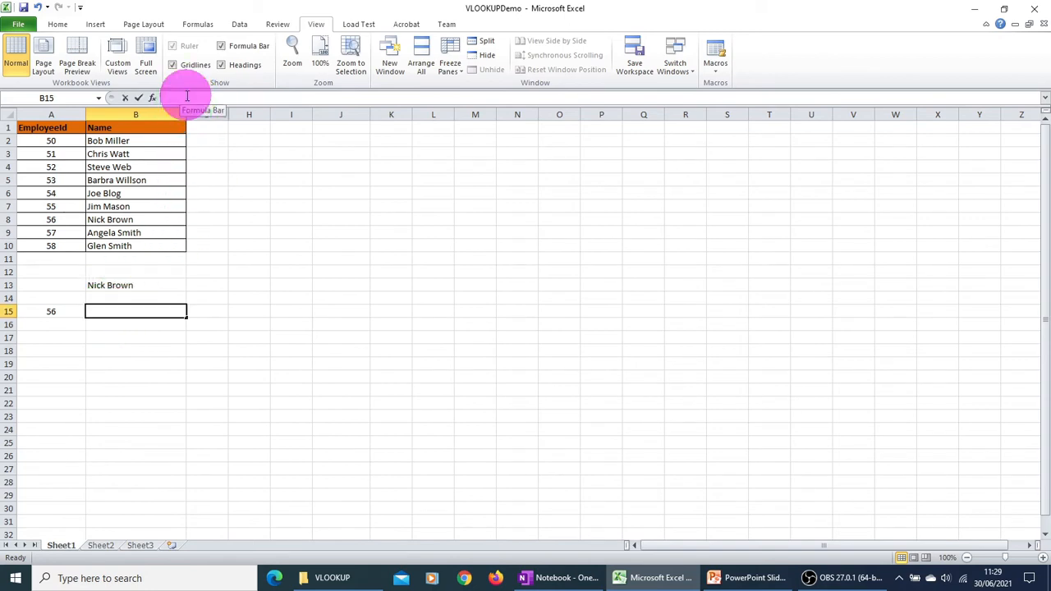
left_click(186, 96)
key("ctrl+v")
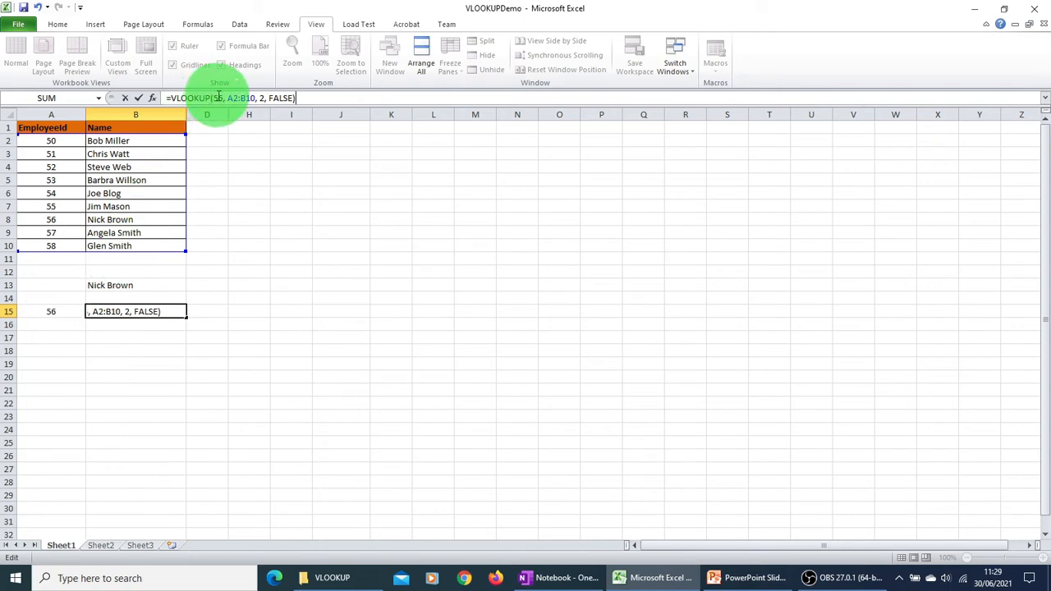
Replace the hard-coded lookup value in B15's VLOOKUP formula with a reference to cell A15.
left_click(218, 96)
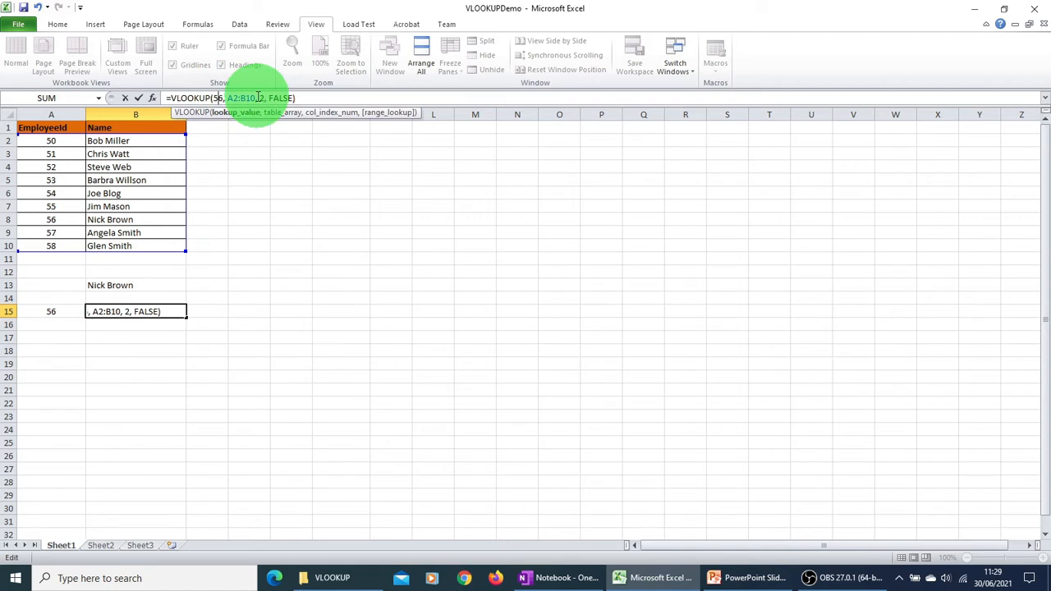
key("Left")
type("A15")
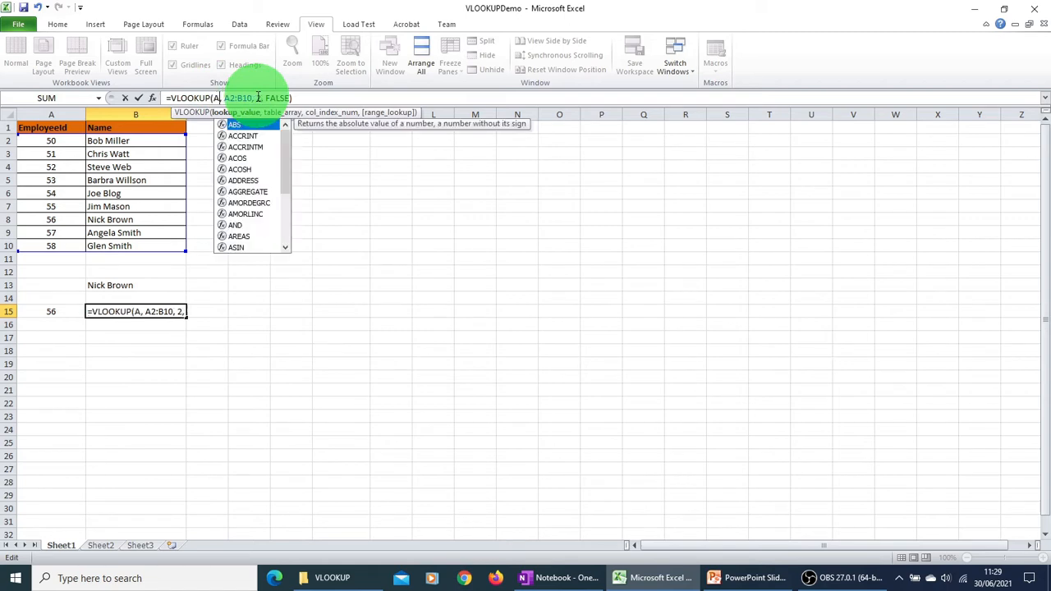
key("Return")
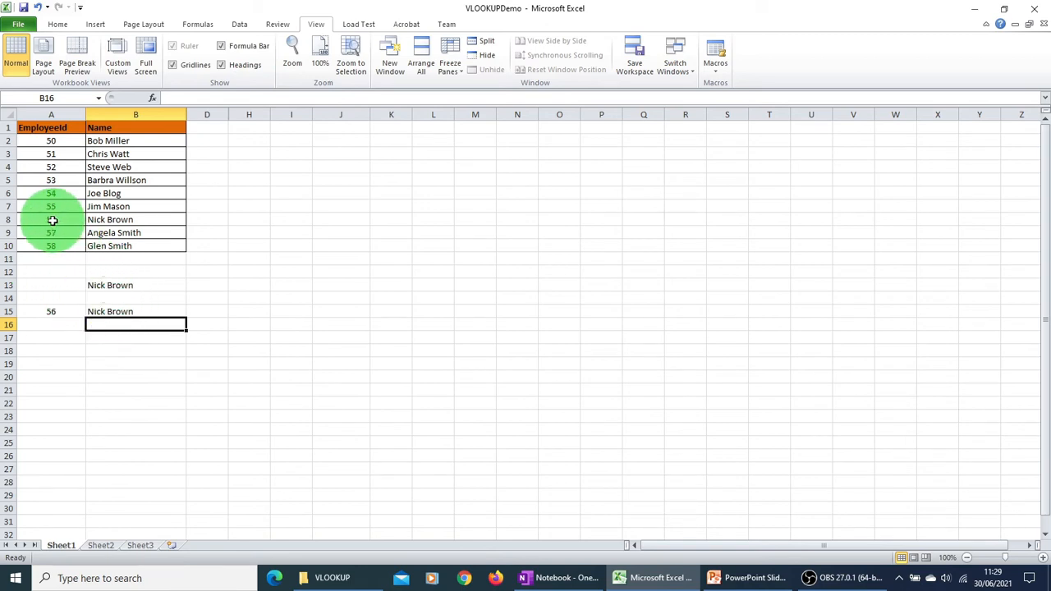
Test the B15 lookup by setting the ID in A15 to 52 and finally to 58.
left_click(62, 309)
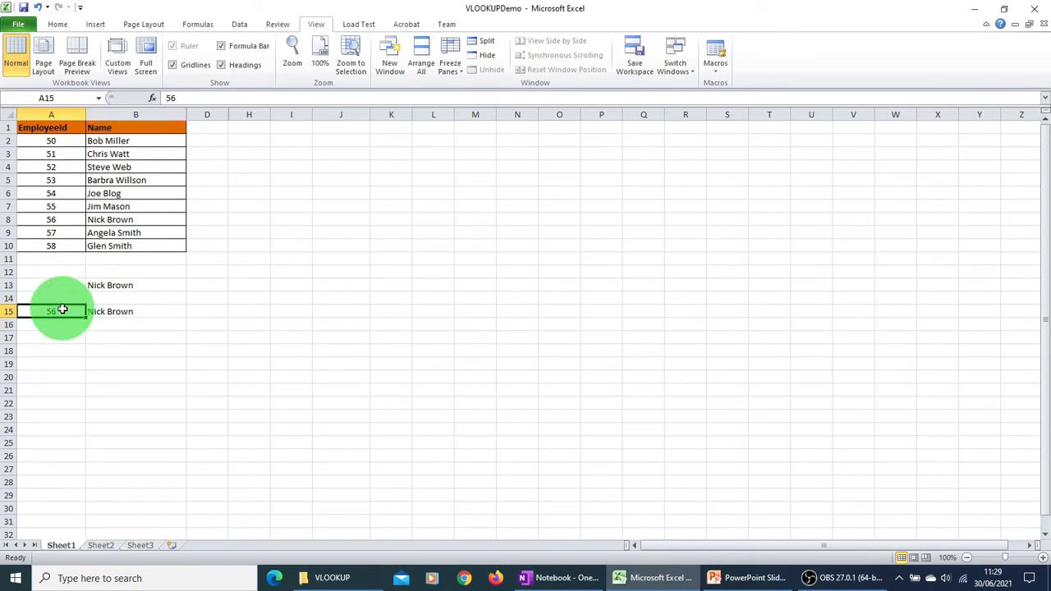
type("5")
key("Return")
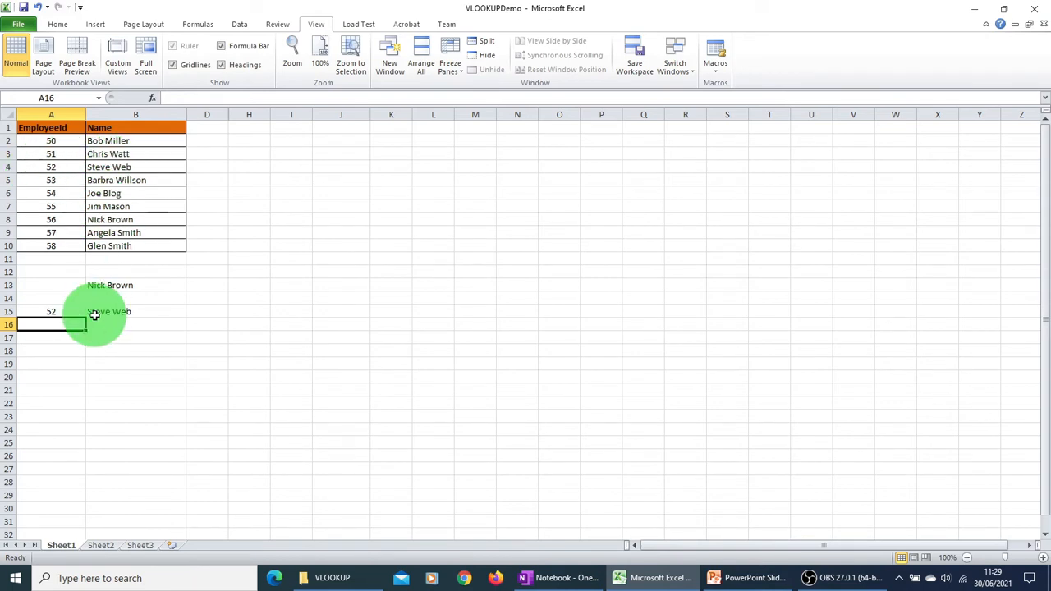
left_click(64, 313)
type("5")
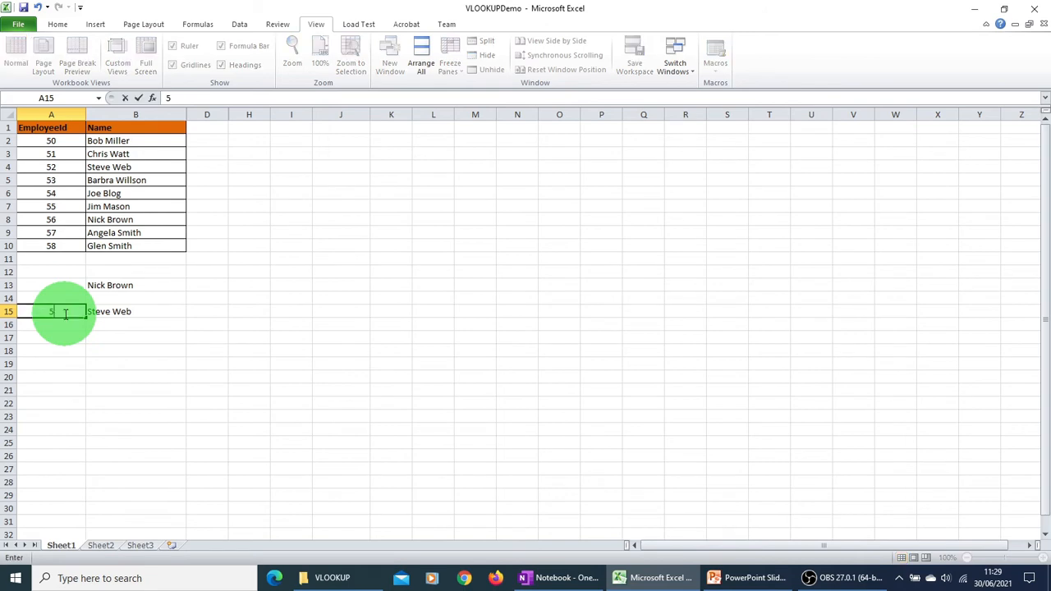
type("8")
key("Return")
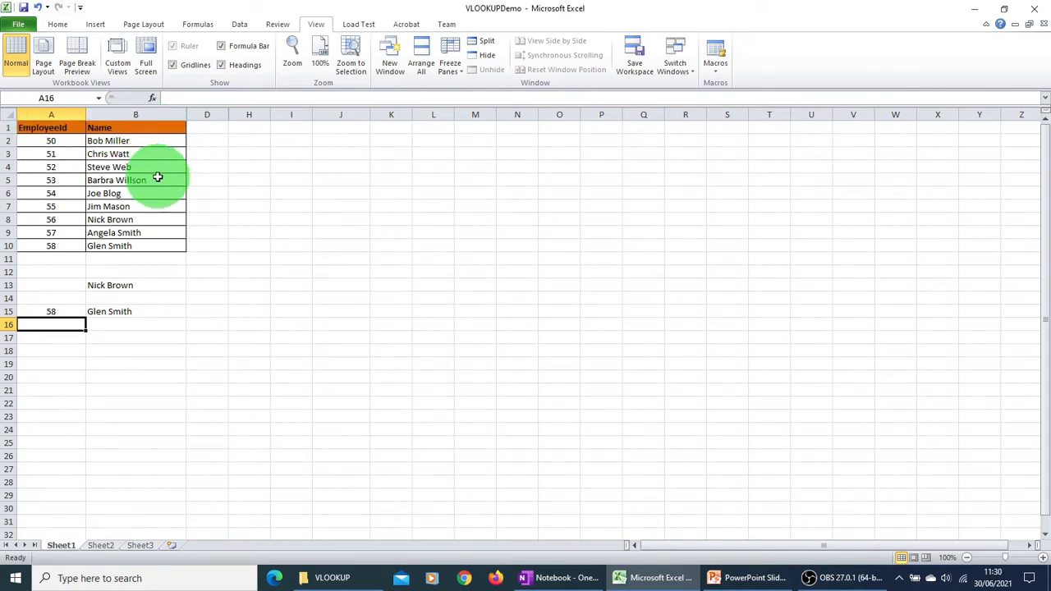
Unhide the Department column C between columns B and D.
left_click_drag(168, 114, 199, 112)
right_click(199, 114)
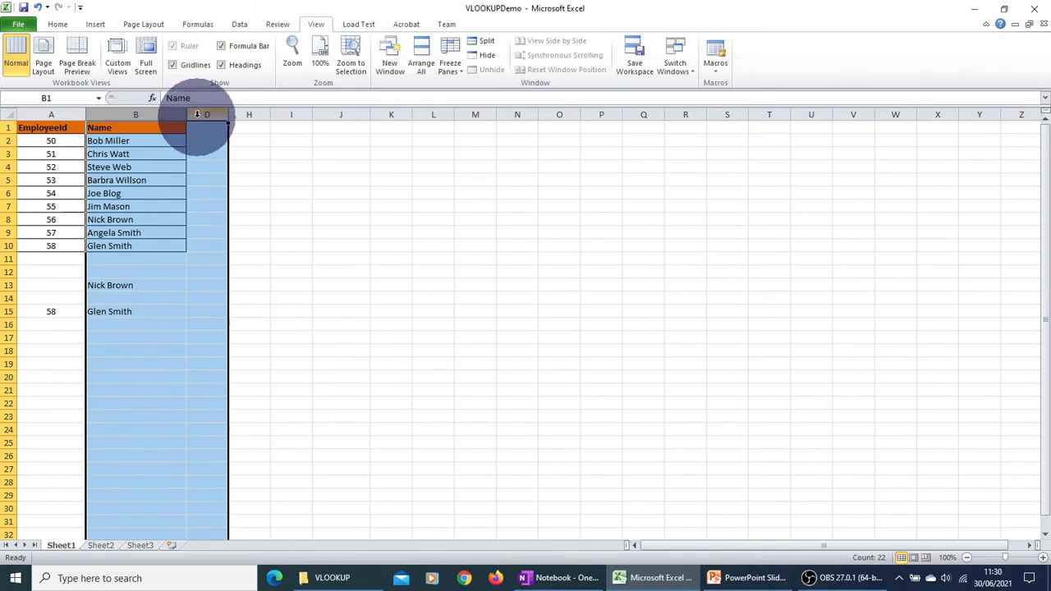
left_click(231, 294)
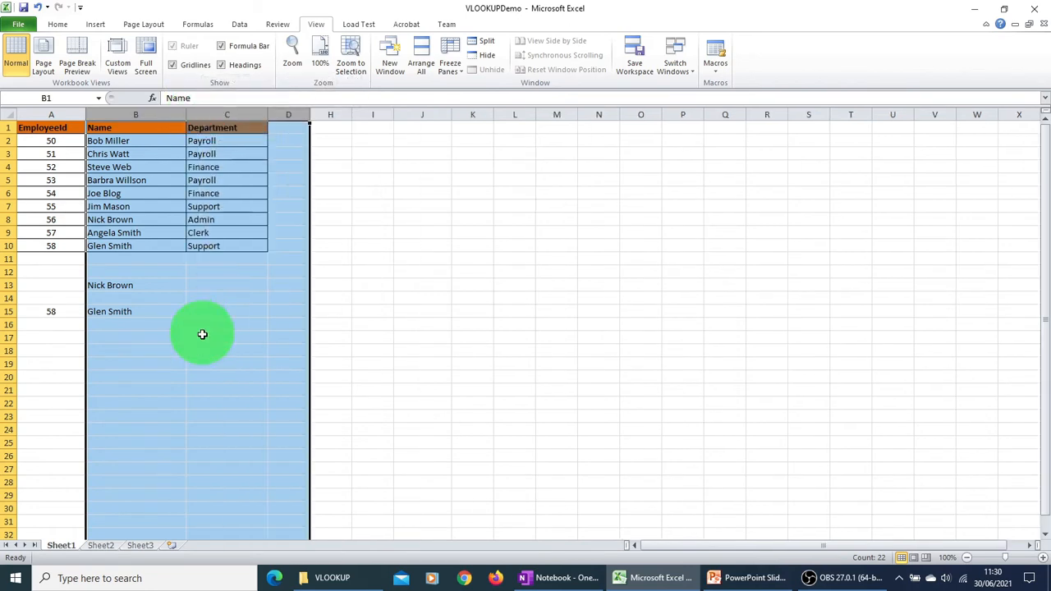
left_click(202, 335)
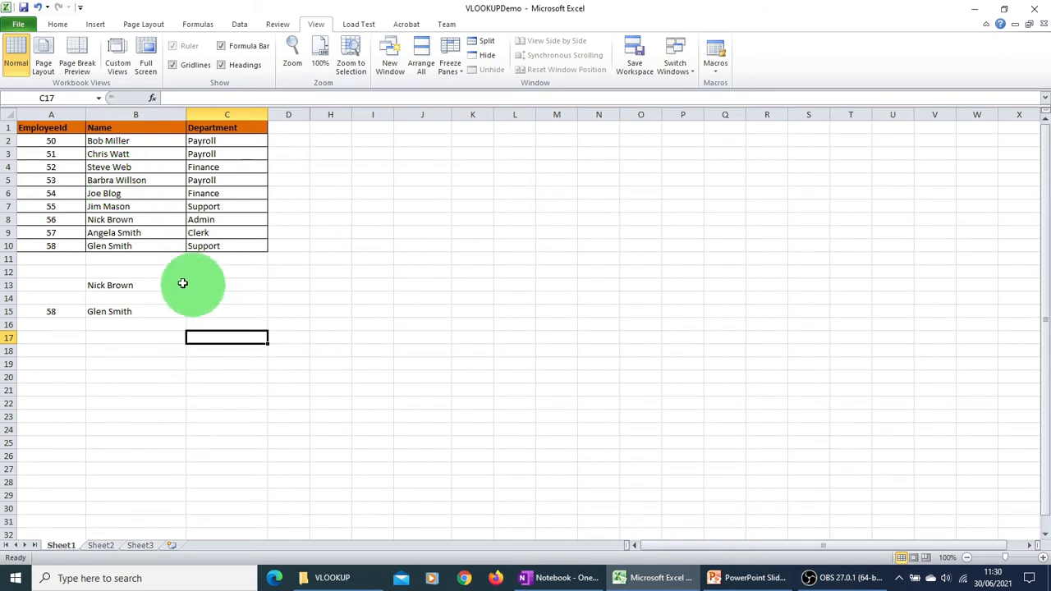
left_click(135, 281)
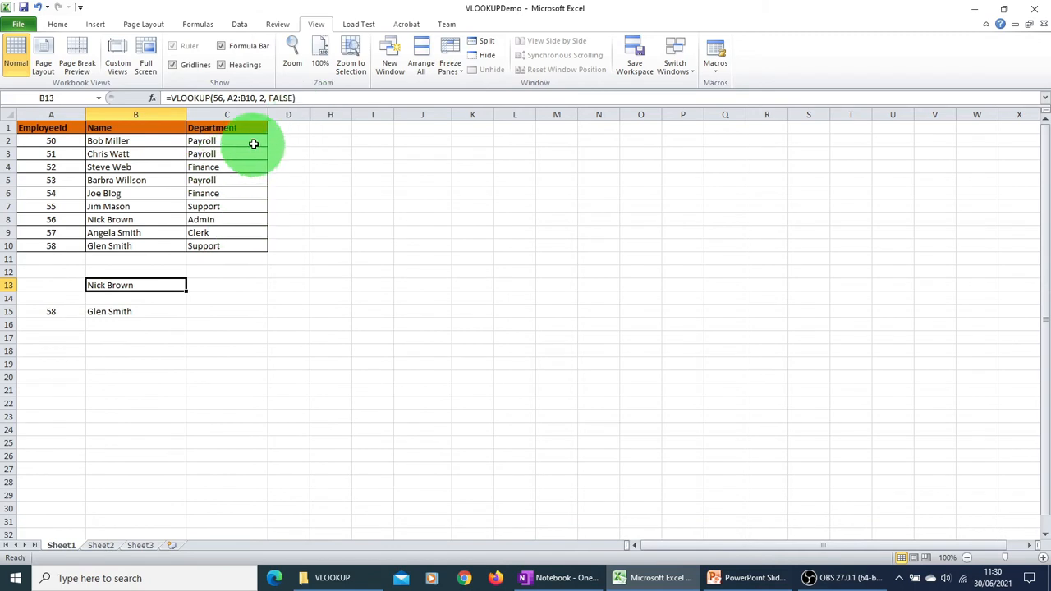
left_click_drag(299, 98, 131, 97)
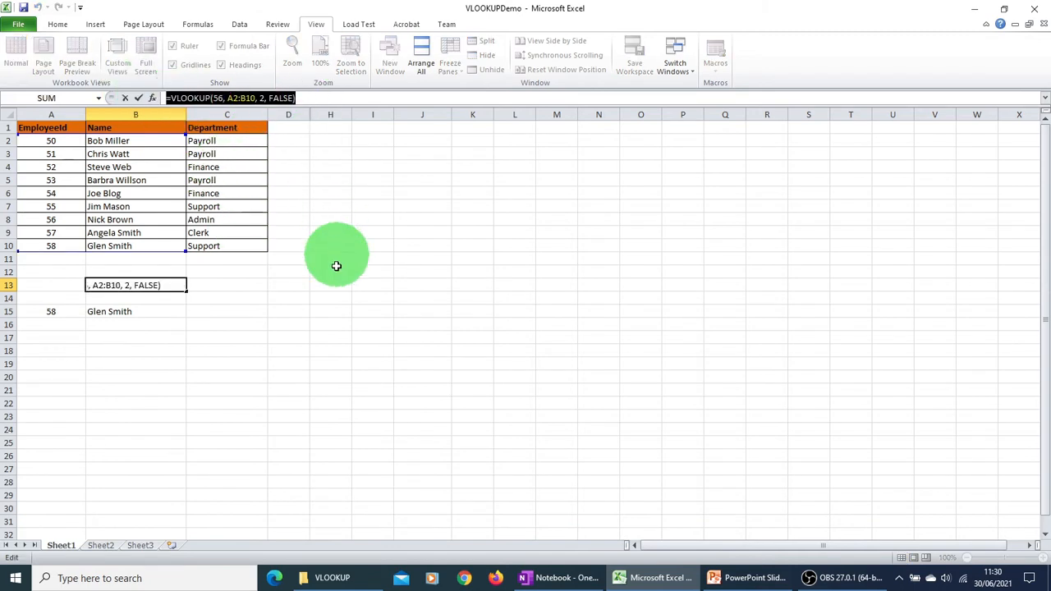
key("Escape")
Copy the VLOOKUP formula text from B15 into cell C15 with its references unaltered.
left_click(135, 311)
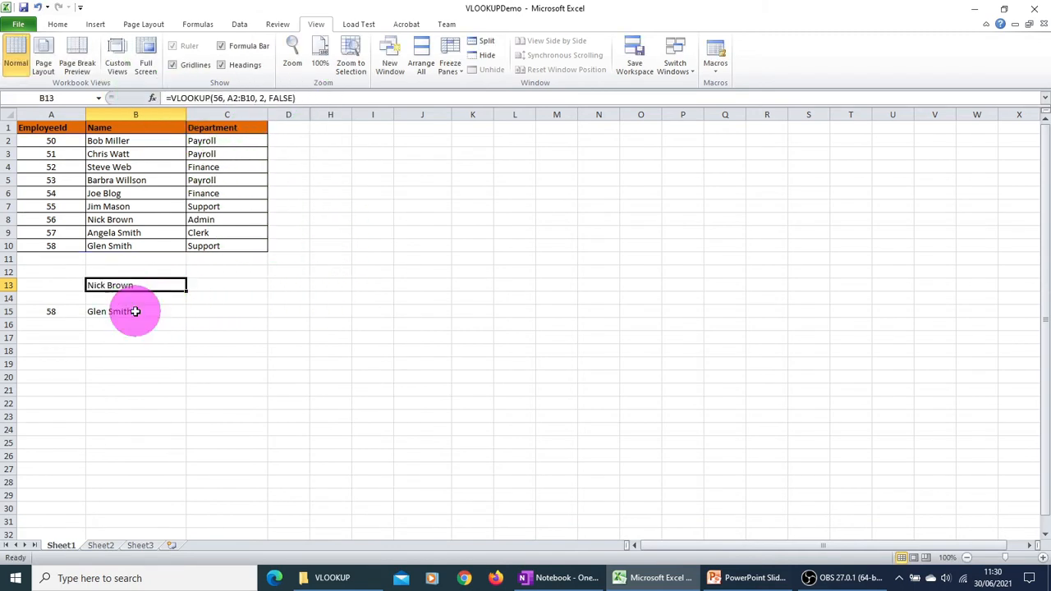
left_click_drag(310, 98, 120, 82)
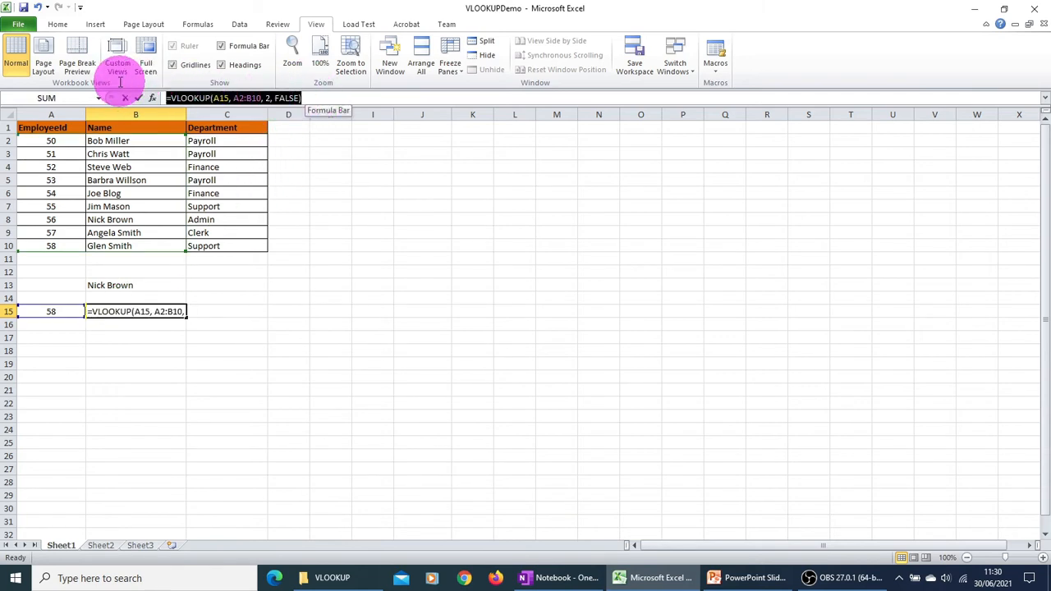
key("Escape")
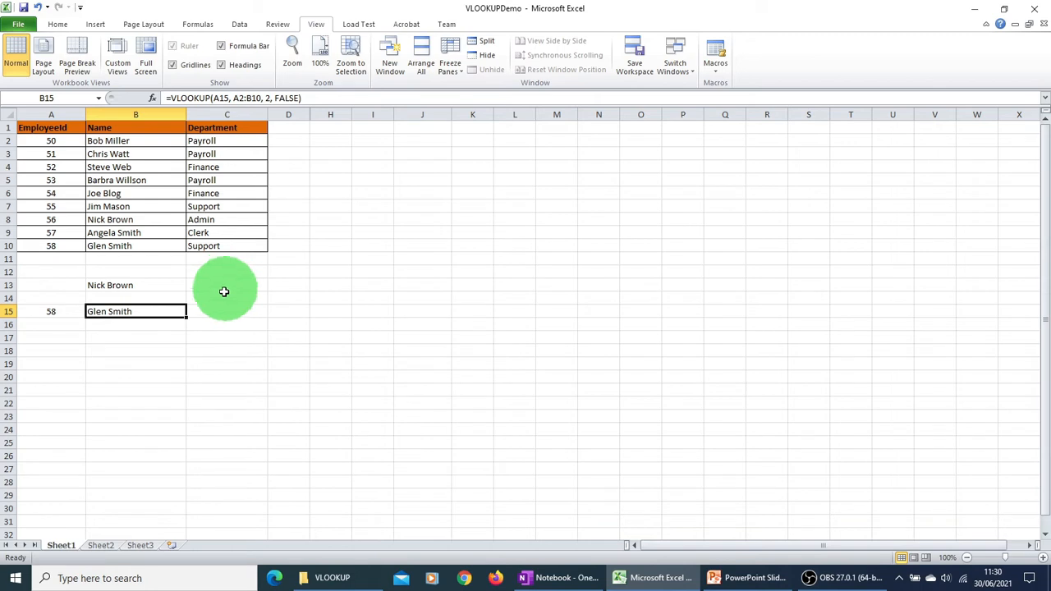
left_click(216, 311)
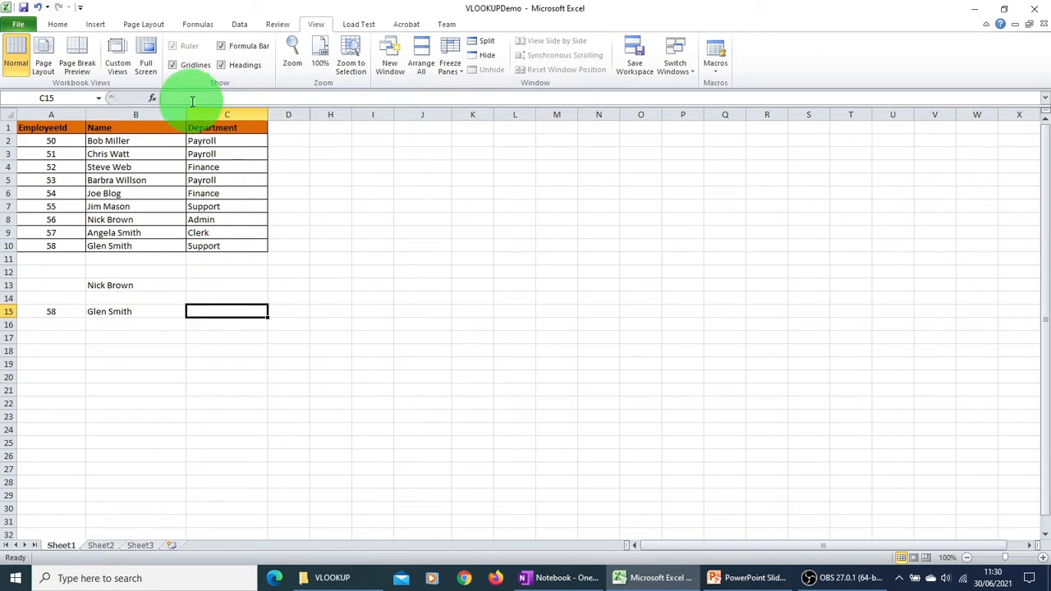
left_click(192, 100)
key("ctrl+v")
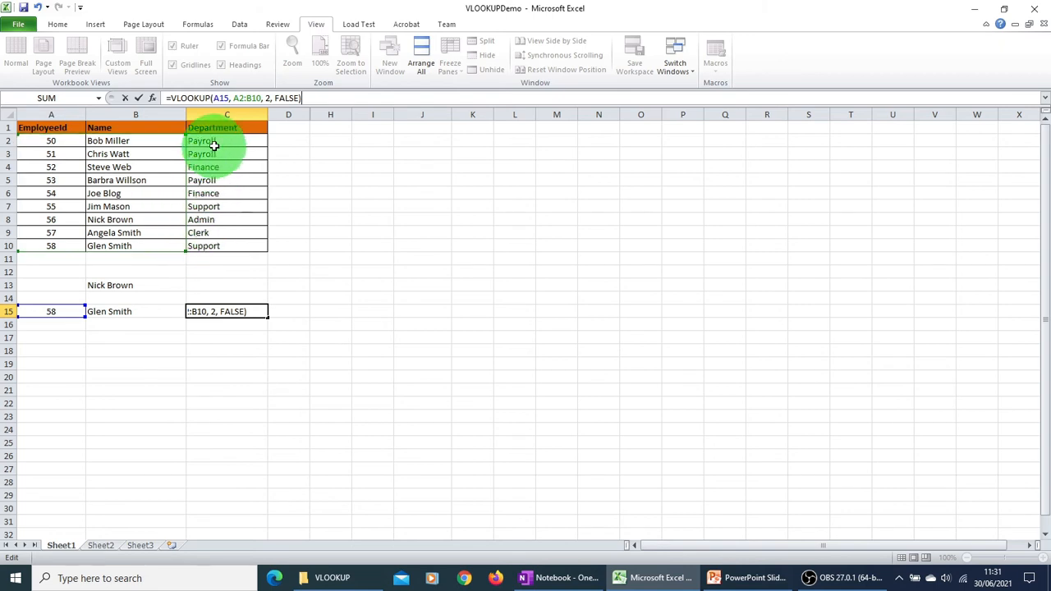
Extend the table range in C15's VLOOKUP formula to A2:C10 and set its column index to 3.
left_click_drag(185, 247, 241, 246)
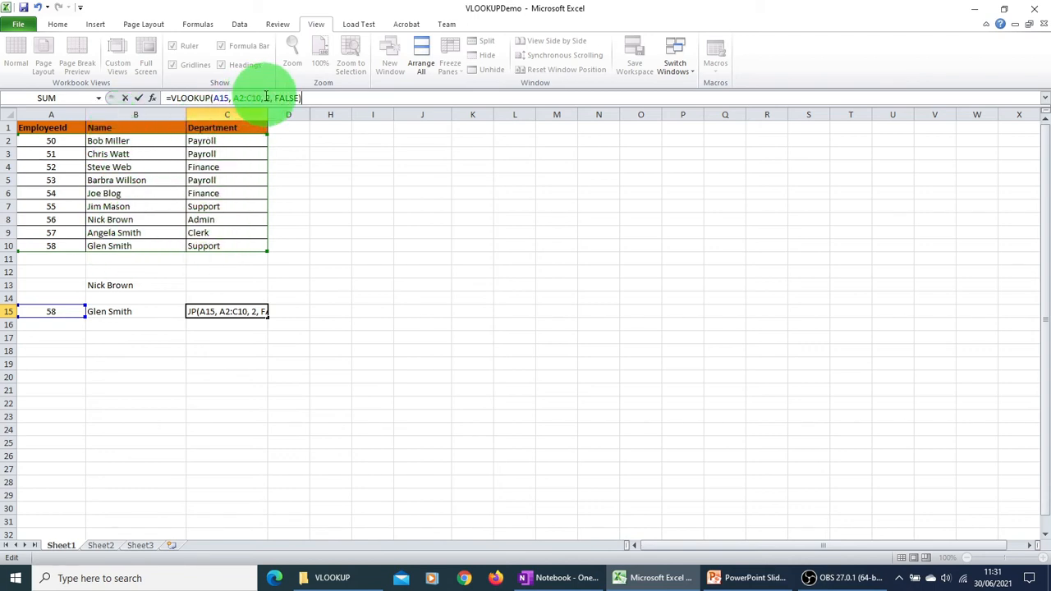
left_click(265, 97)
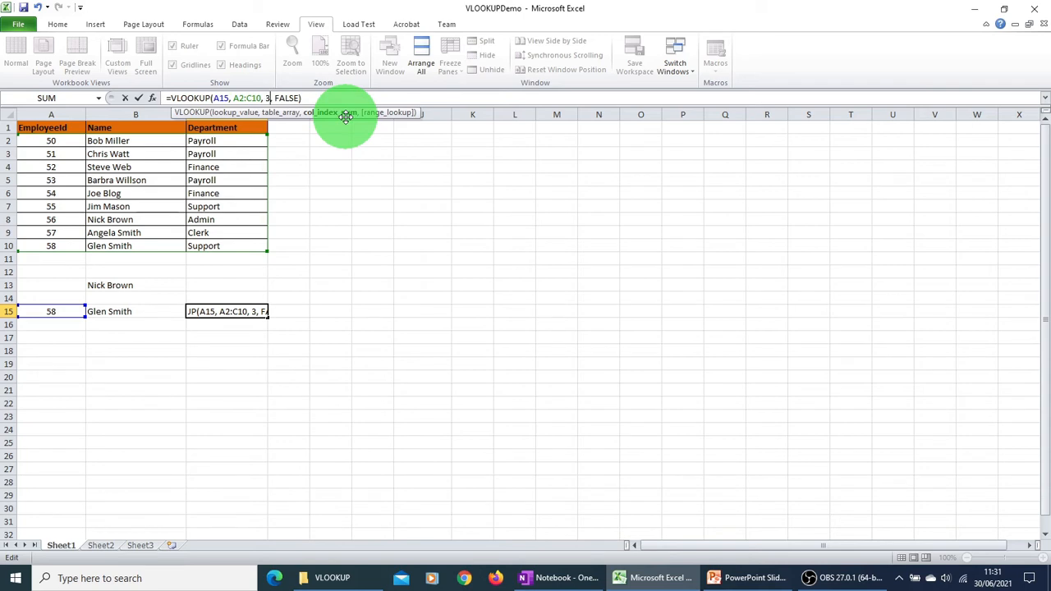
key("Return")
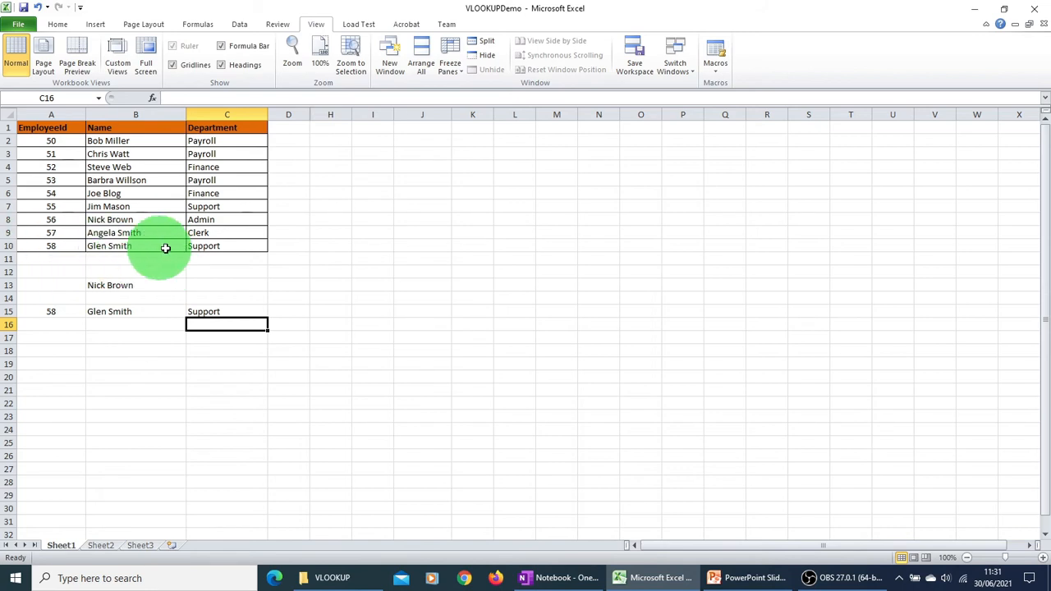
Test the name and department lookups in row 15 by setting the ID in A15 to 53.
left_click(51, 310)
type("53")
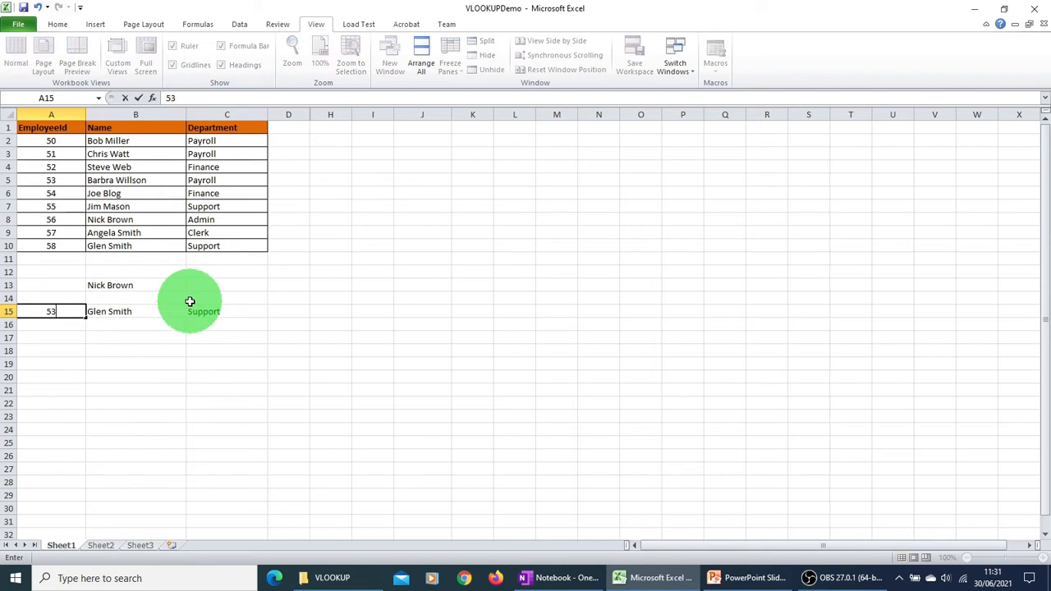
key("Return")
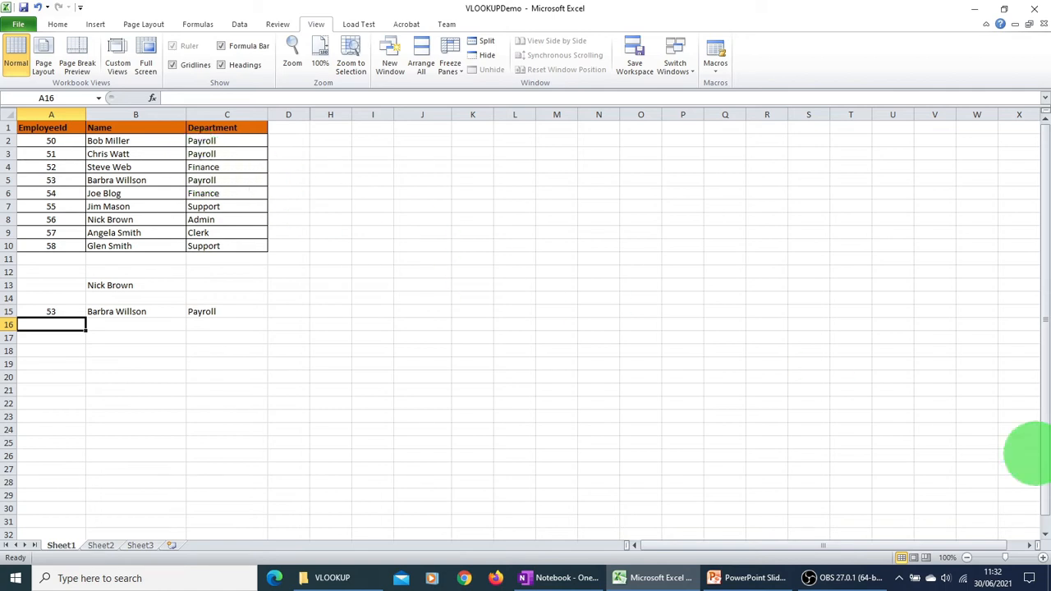
Unhide the columns E to G between columns D and H.
left_click_drag(410, 312, 404, 328)
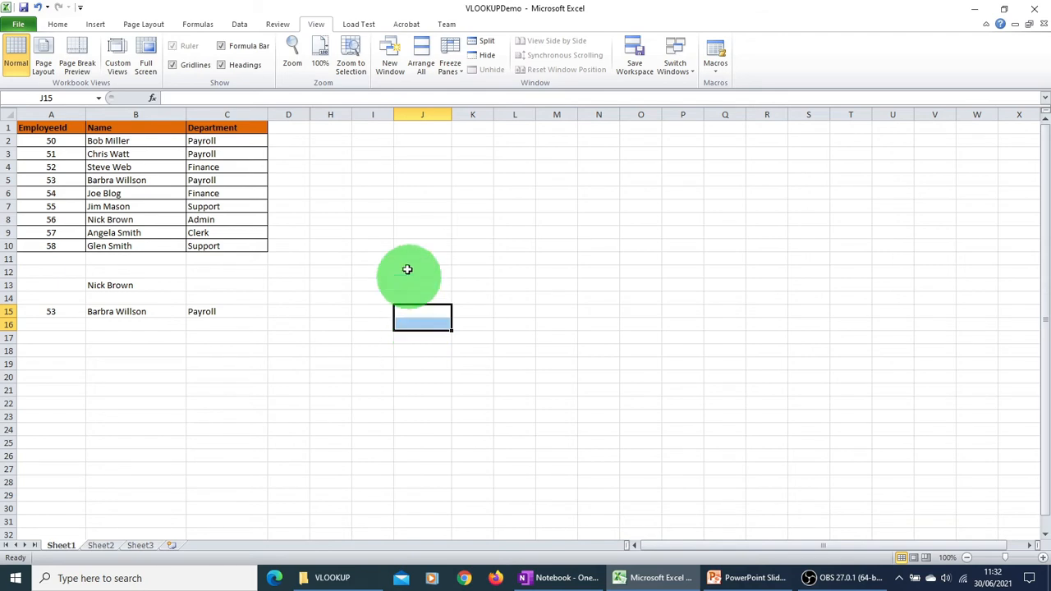
left_click_drag(301, 114, 335, 117)
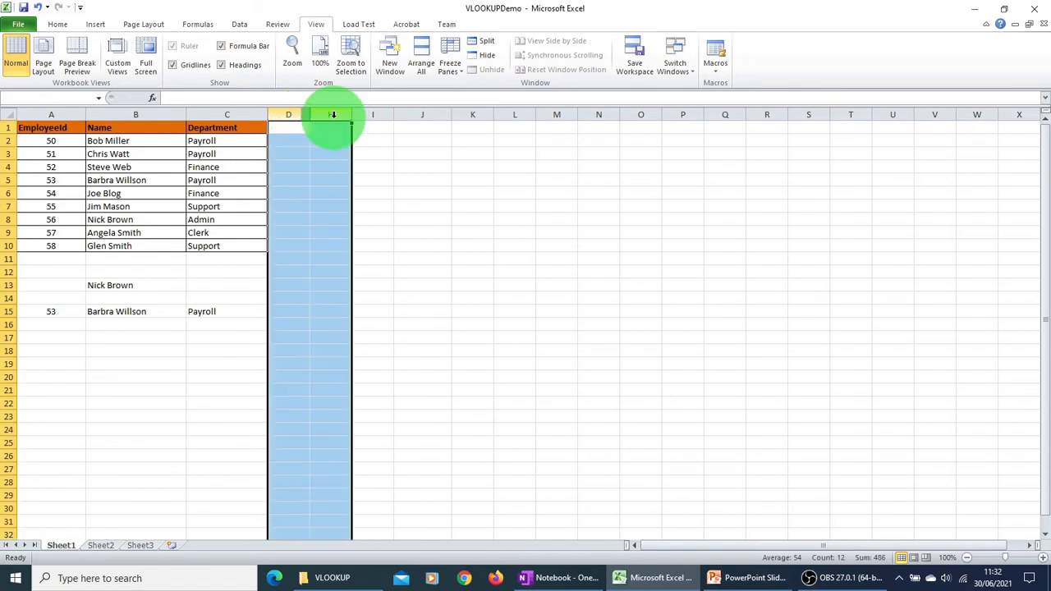
right_click(320, 119)
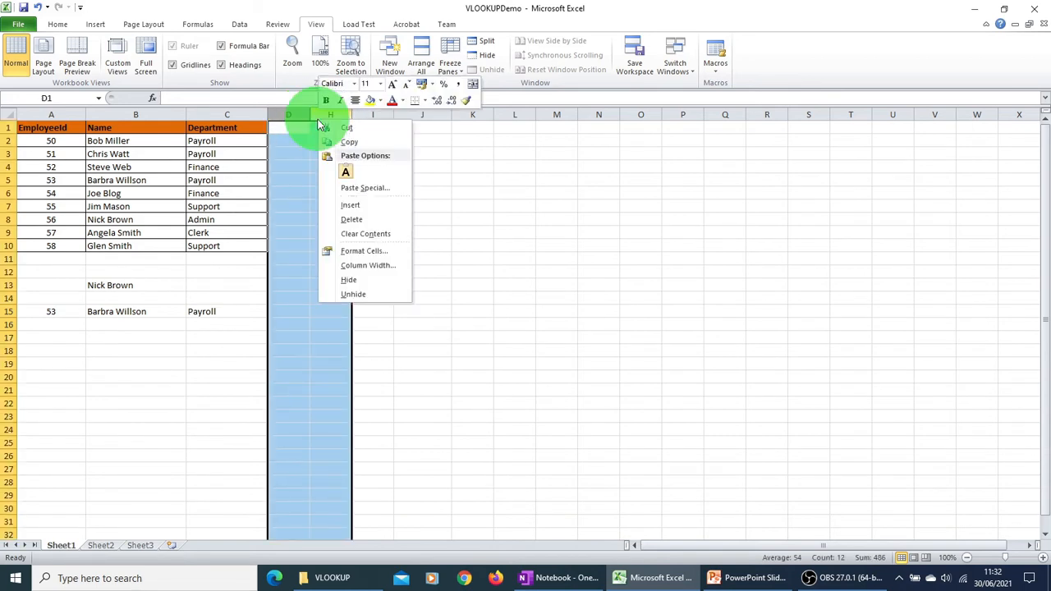
left_click(359, 294)
left_click(378, 362)
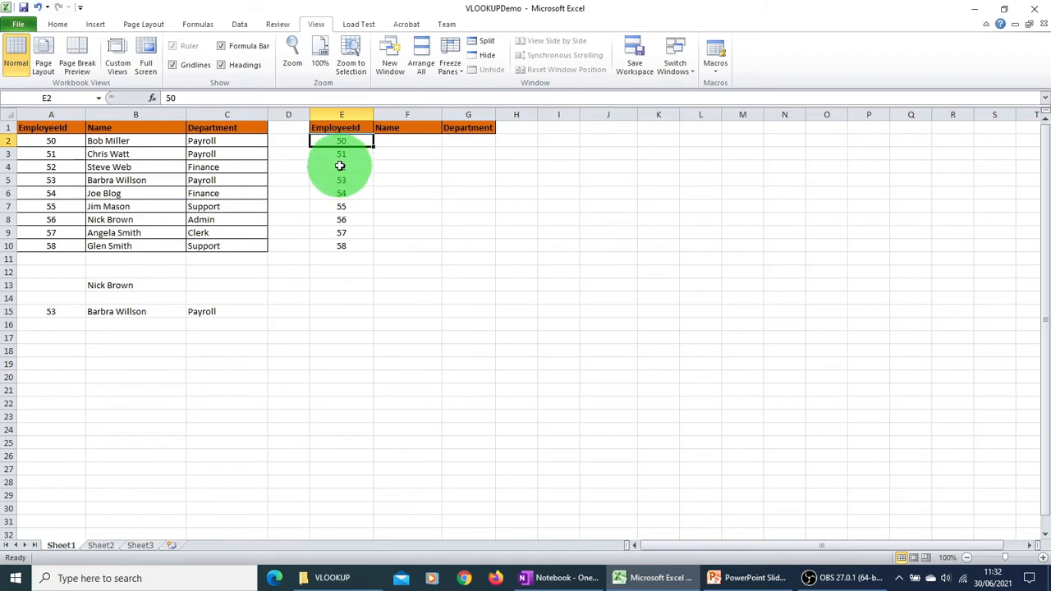
left_click(342, 157)
left_click(342, 182)
left_click(341, 220)
left_click(342, 234)
left_click(344, 245)
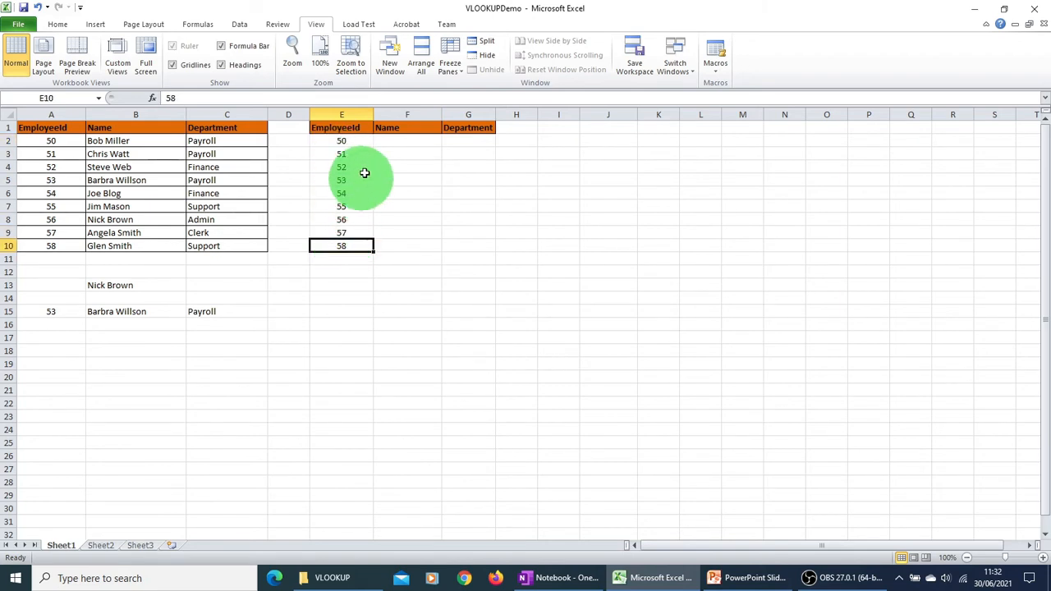
left_click(390, 141)
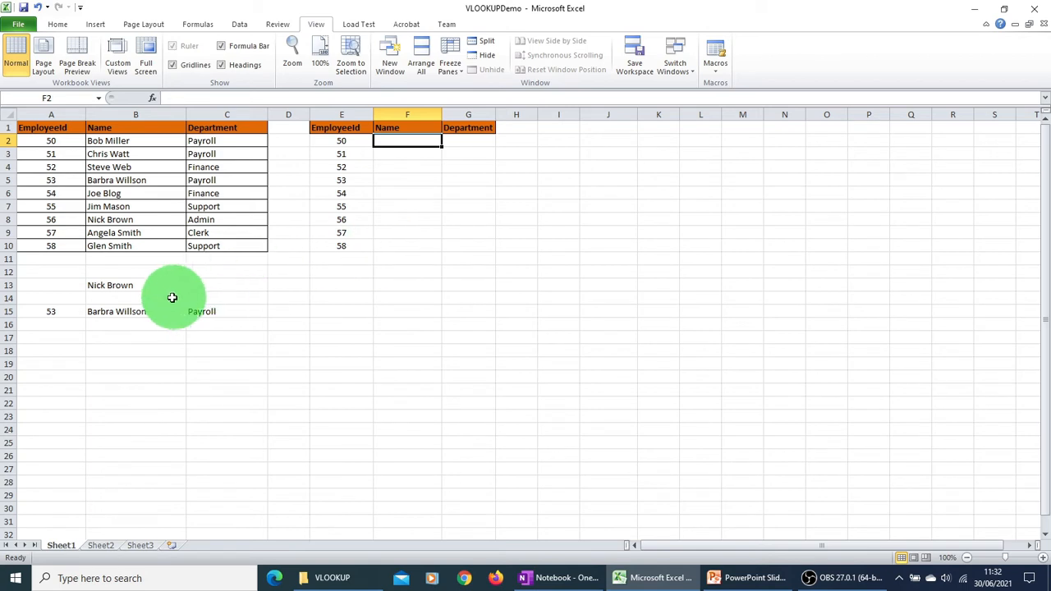
Copy the VLOOKUP formula text from B15 into F2, the first Name cell of the second table, keeping its references unaltered.
left_click(136, 311)
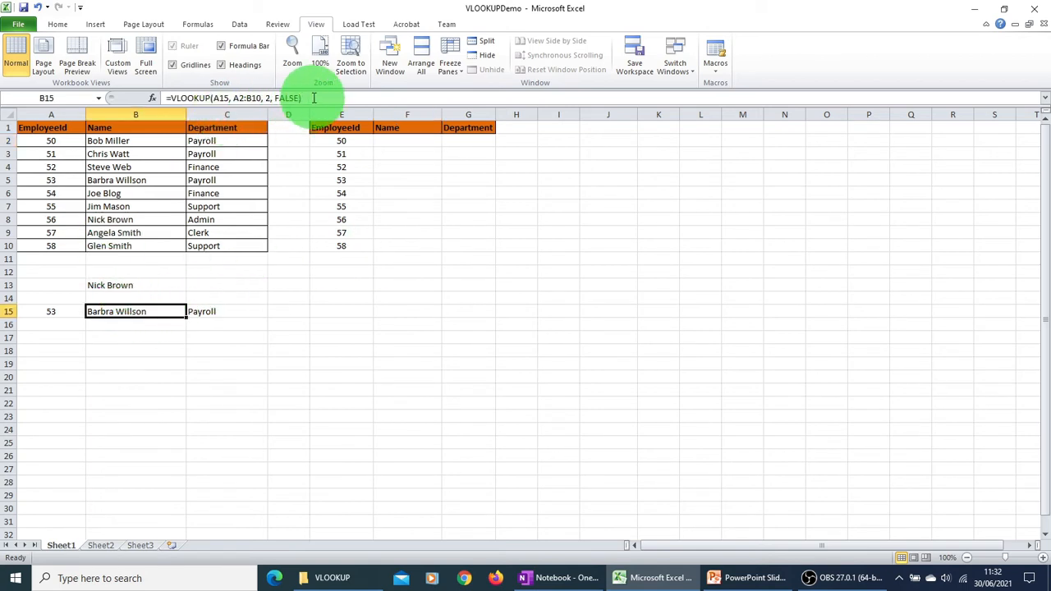
left_click_drag(312, 98, 131, 97)
key("ctrl+c")
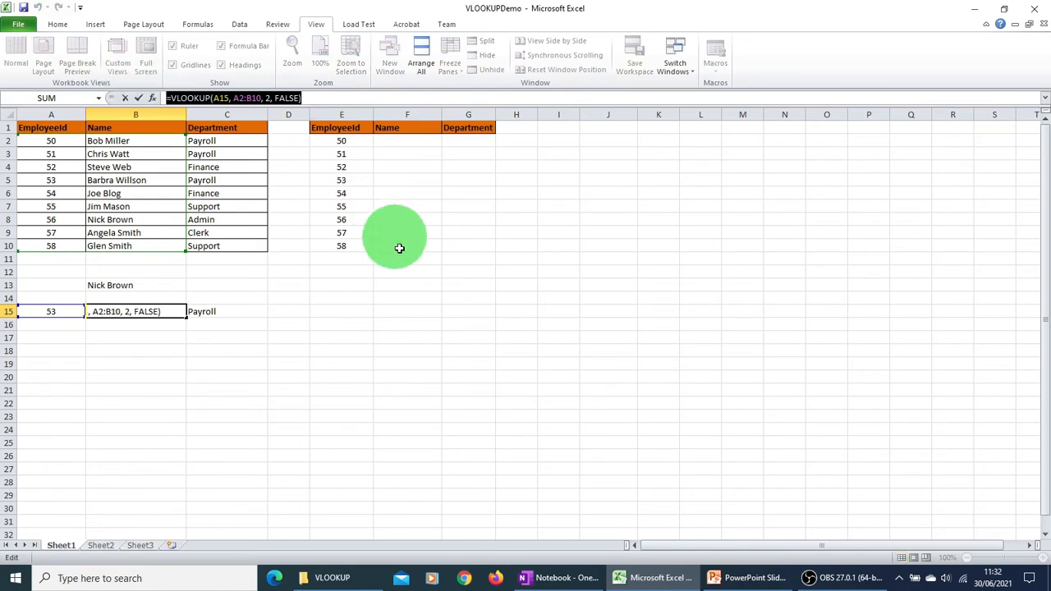
key("Escape")
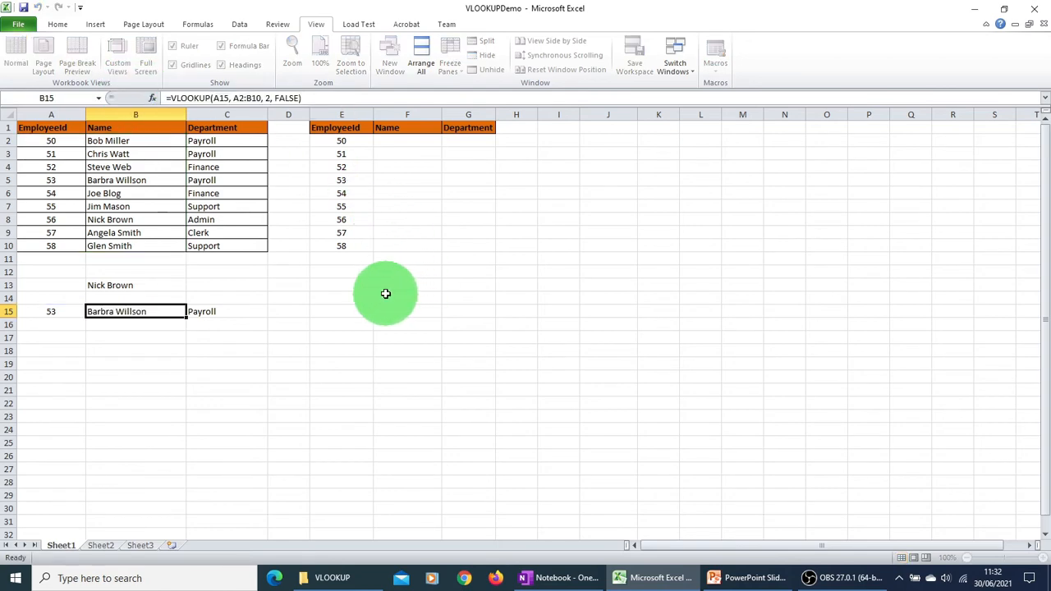
left_click(384, 142)
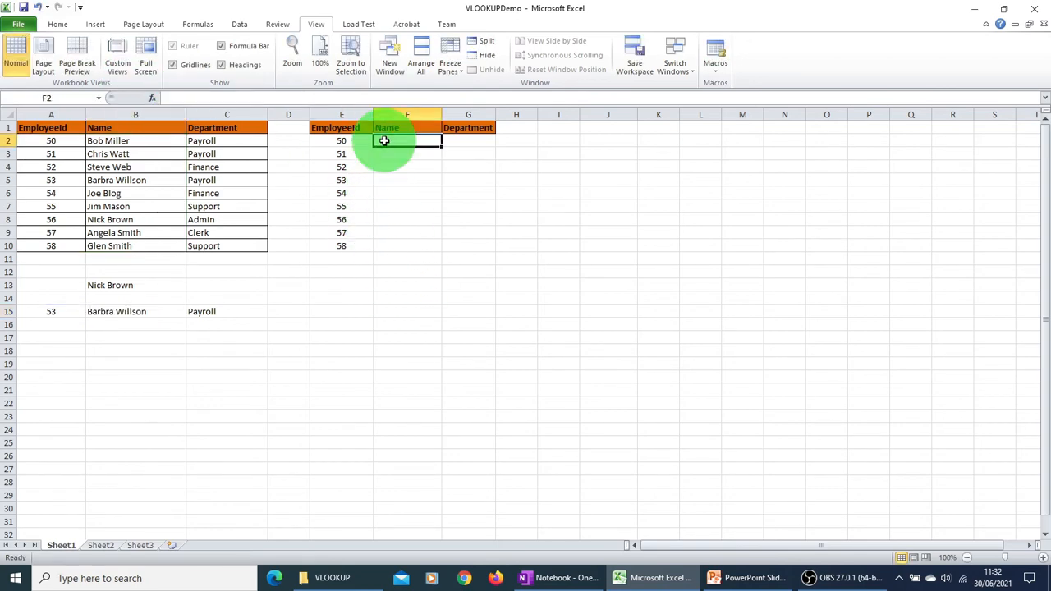
left_click(229, 97)
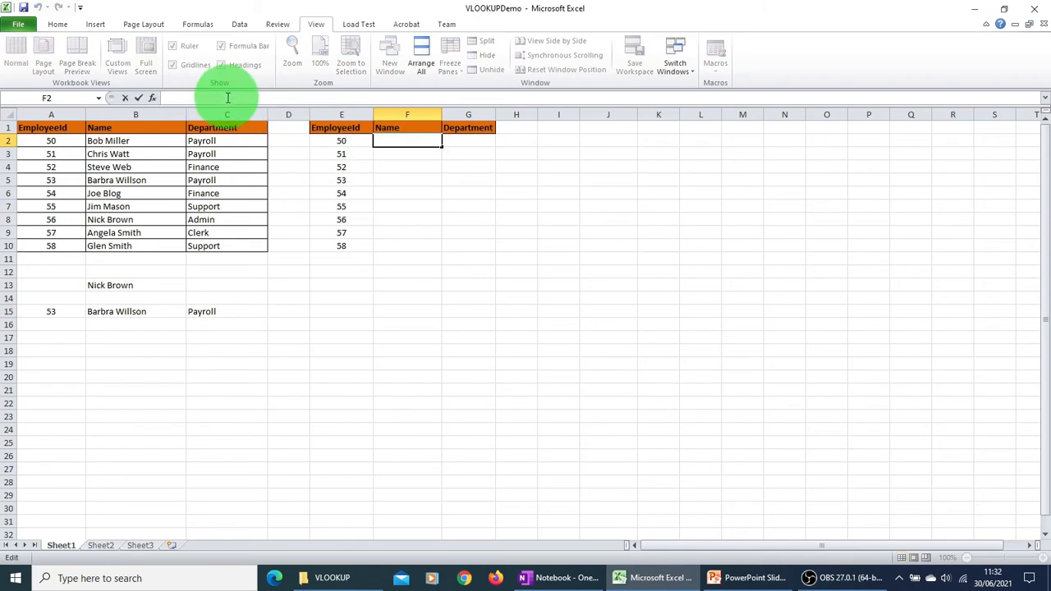
key("ctrl+v")
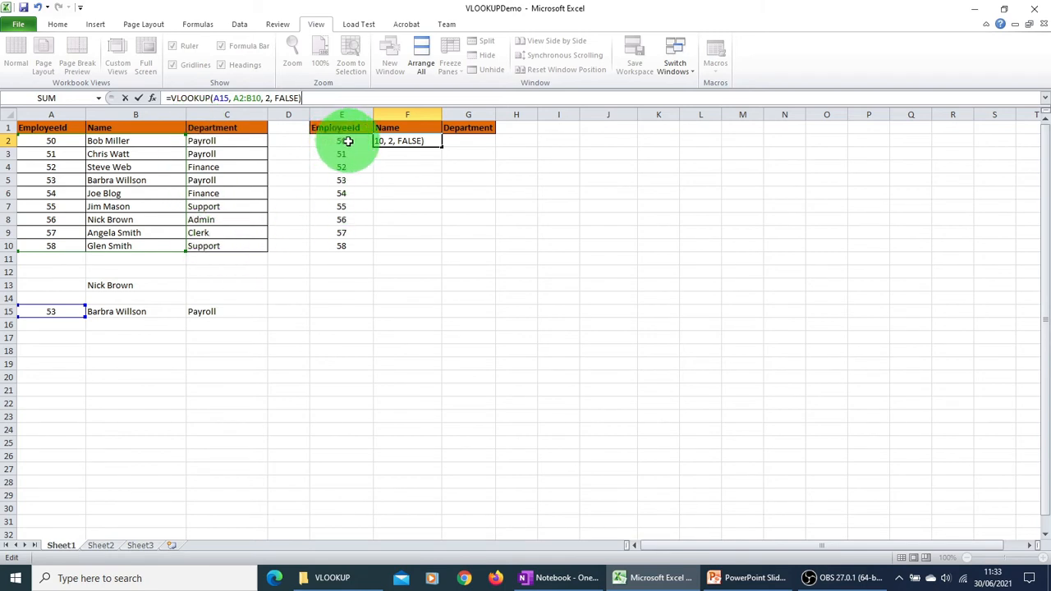
Replace the lookup value in F2's VLOOKUP formula with a reference to cell E2.
left_click(215, 98)
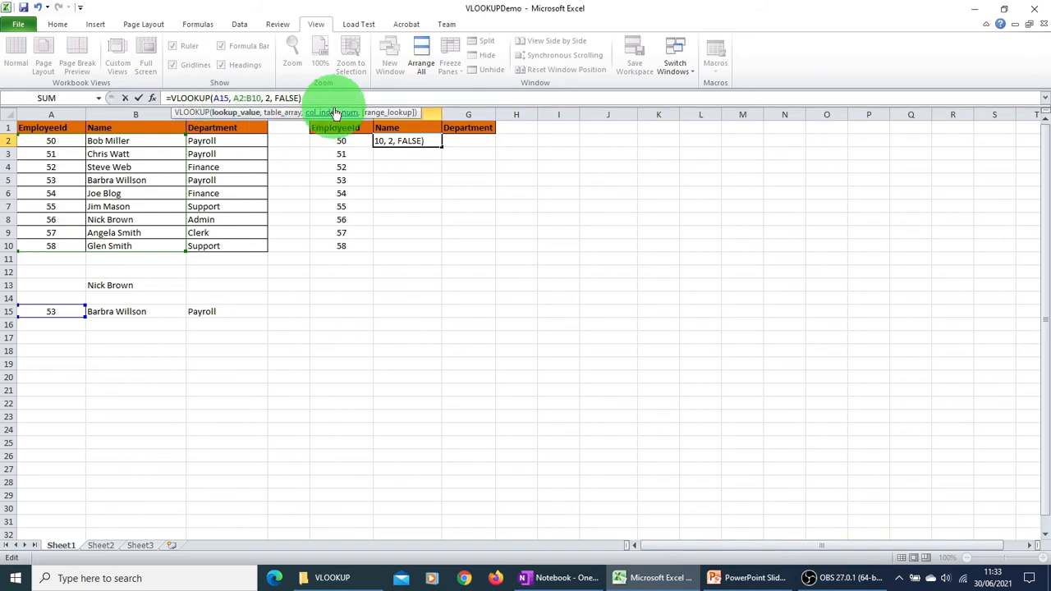
type("E2")
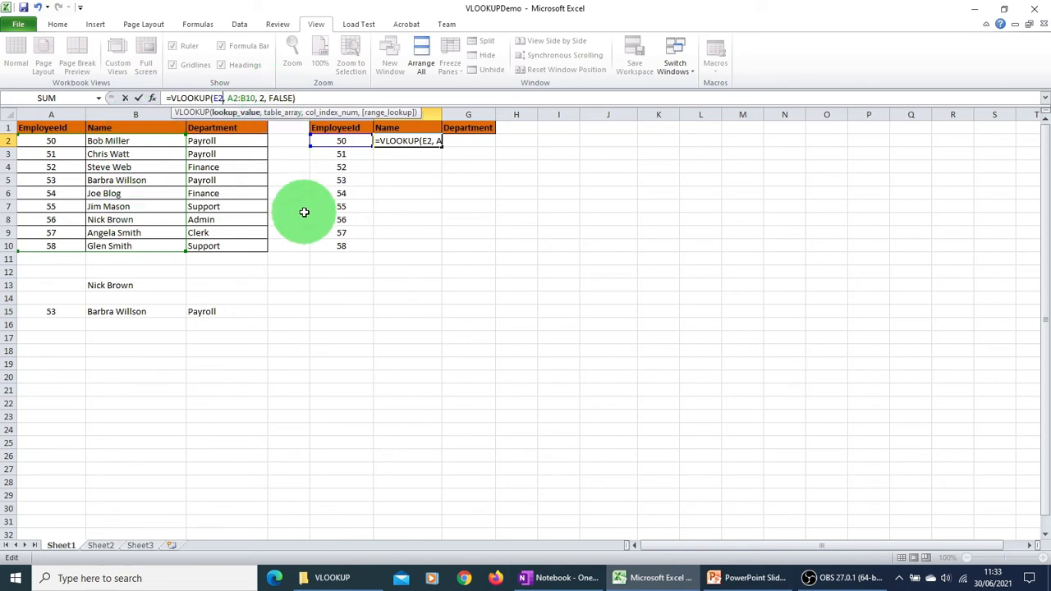
key("Return")
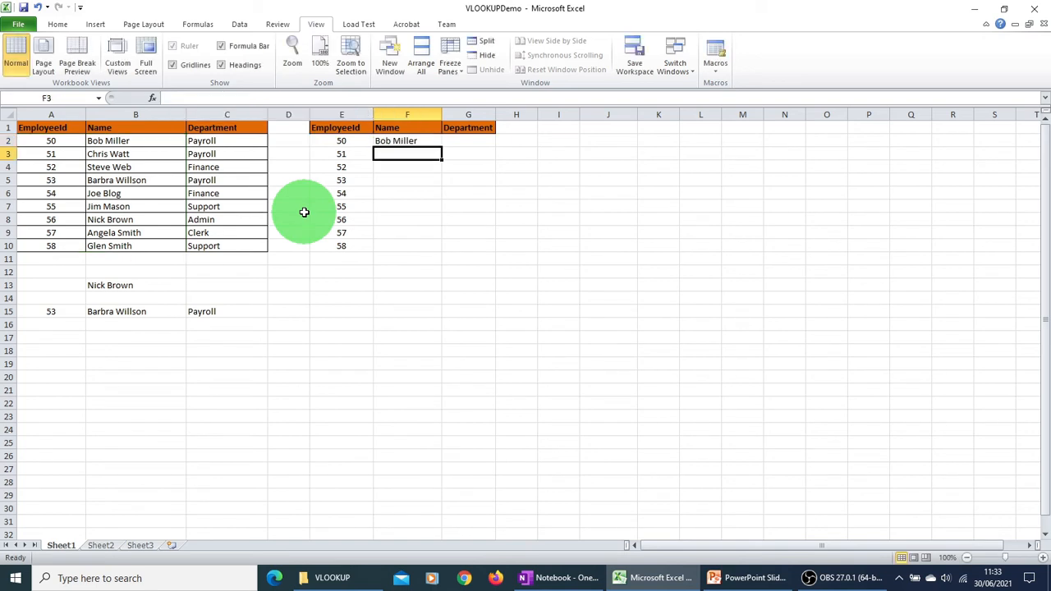
Fill the VLOOKUP formula from F2 down the Name column to F10.
left_click(427, 140)
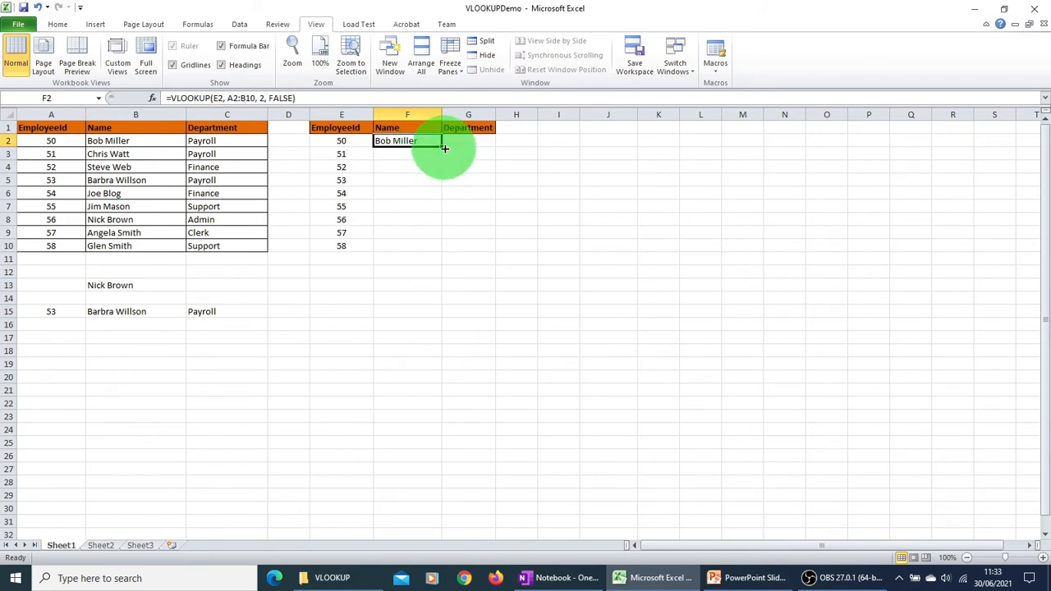
left_click_drag(441, 146, 434, 246)
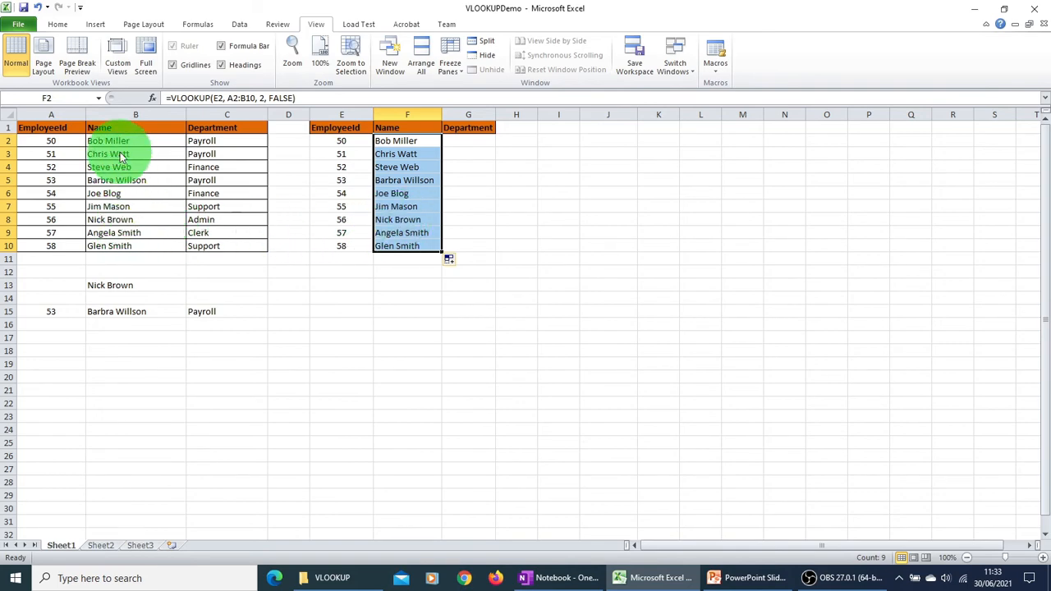
left_click(382, 272)
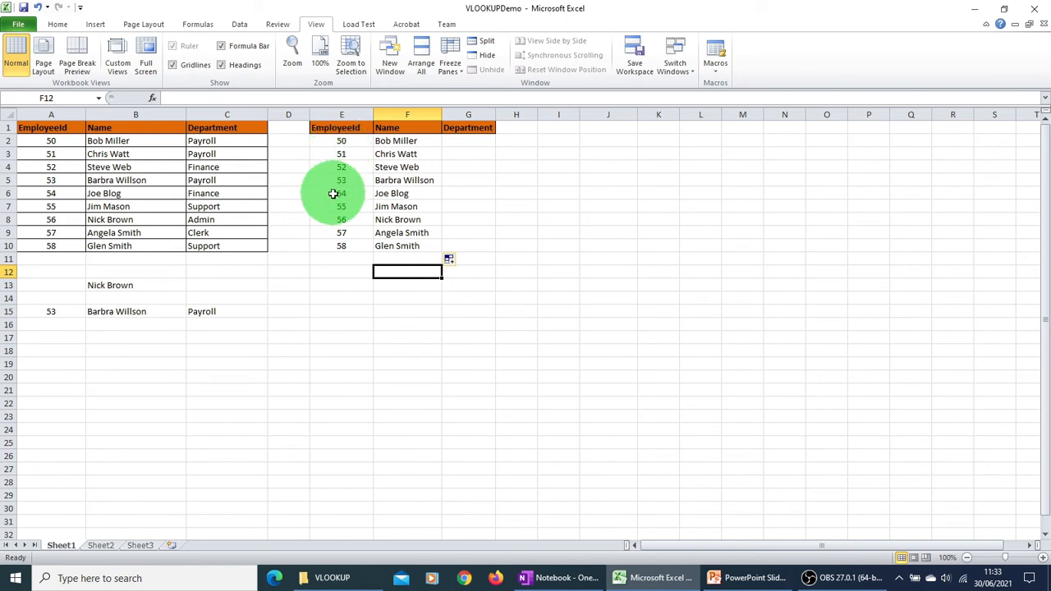
Examine the table range used in F6's VLOOKUP formula.
left_click(396, 193)
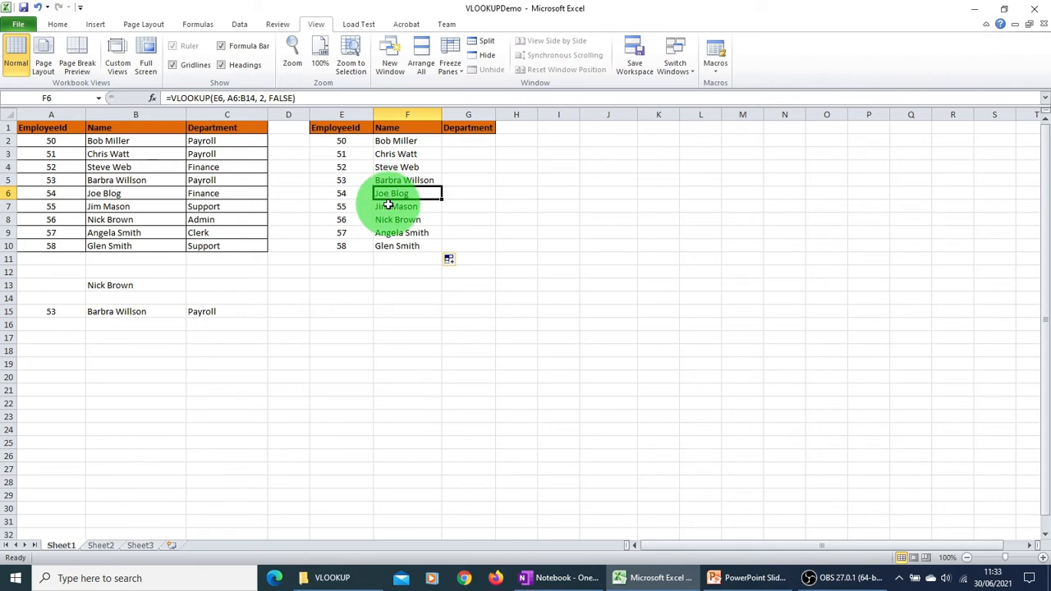
left_click(236, 97)
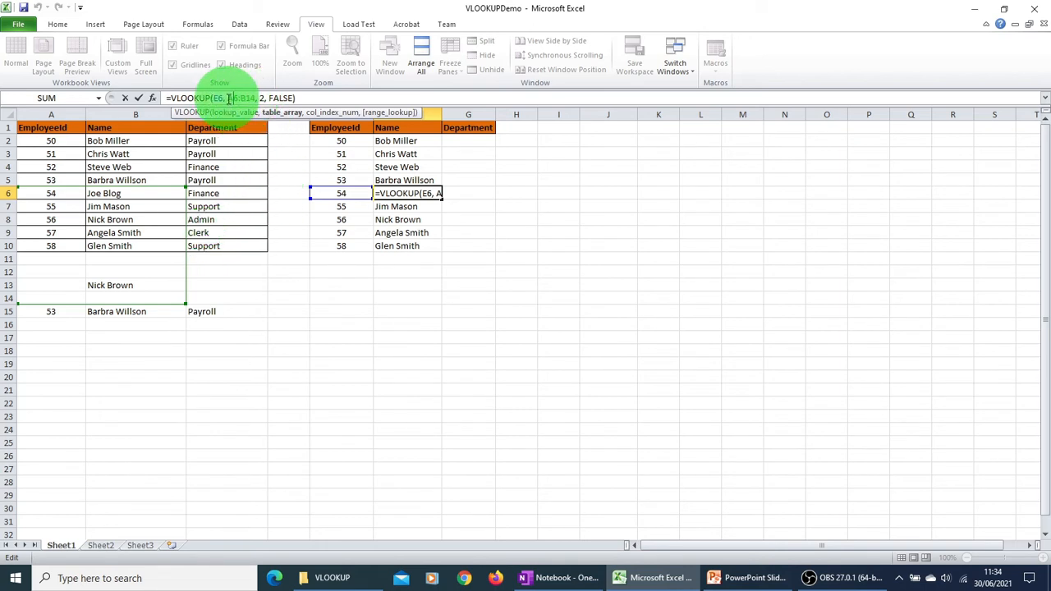
left_click_drag(231, 98, 249, 98)
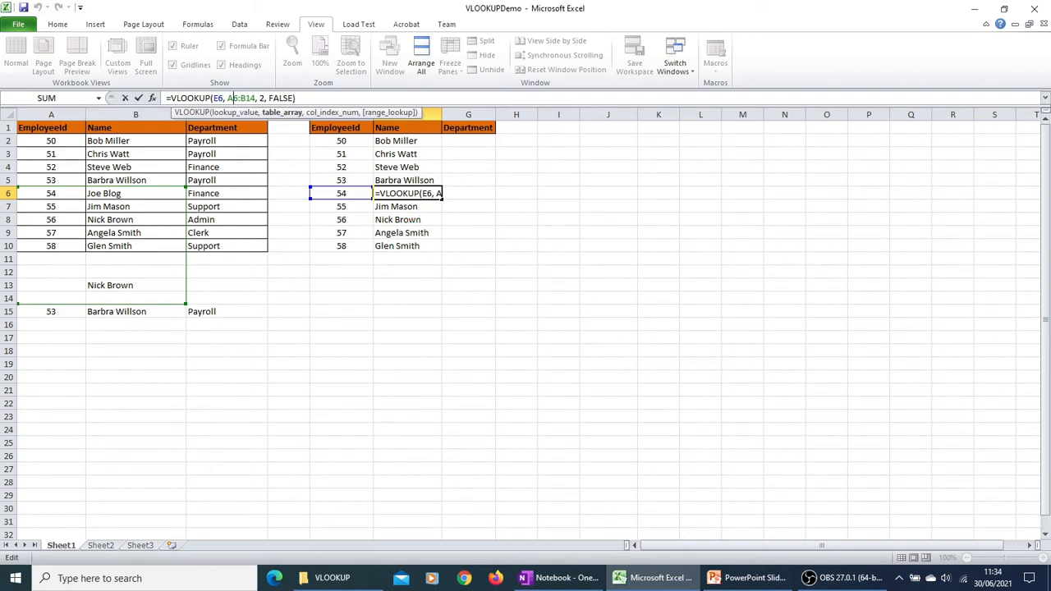
Make the table range in F2's VLOOKUP formula absolute as $A$2:$B$10 and refill the Name column down to F10.
key("alt+Tab")
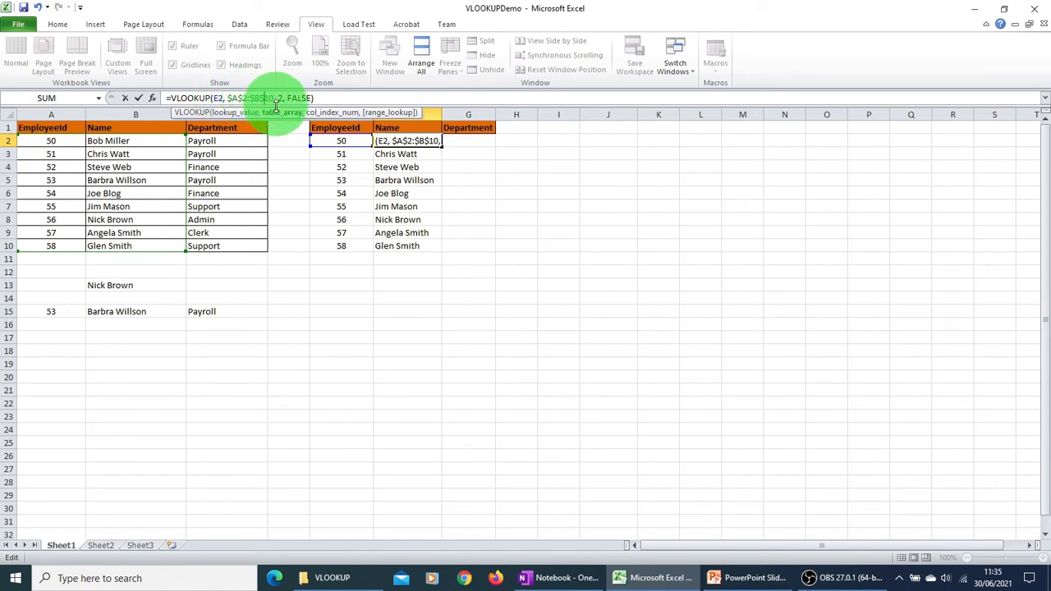
key("Return")
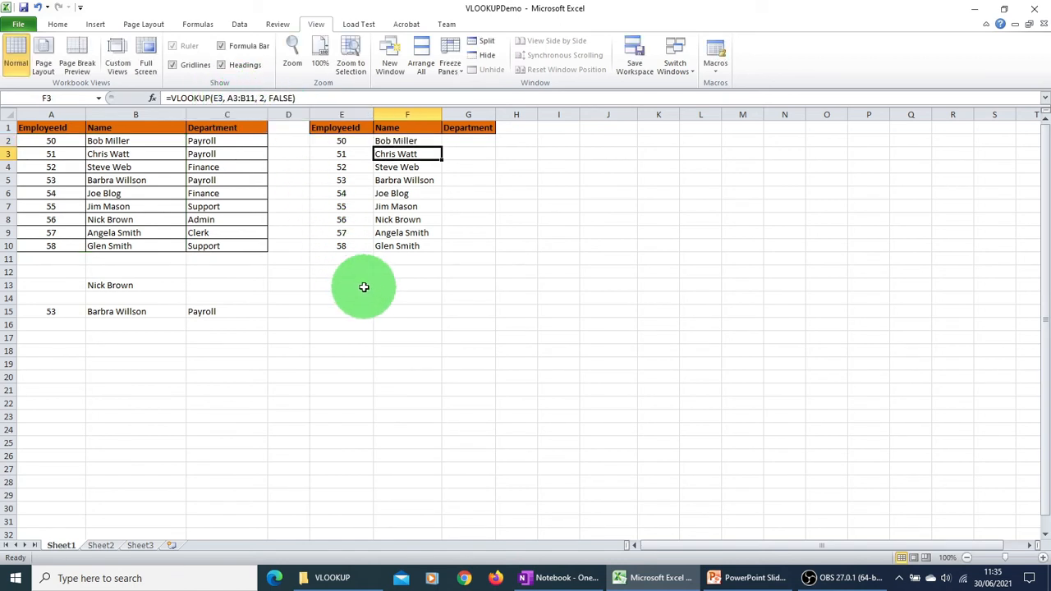
left_click(417, 143)
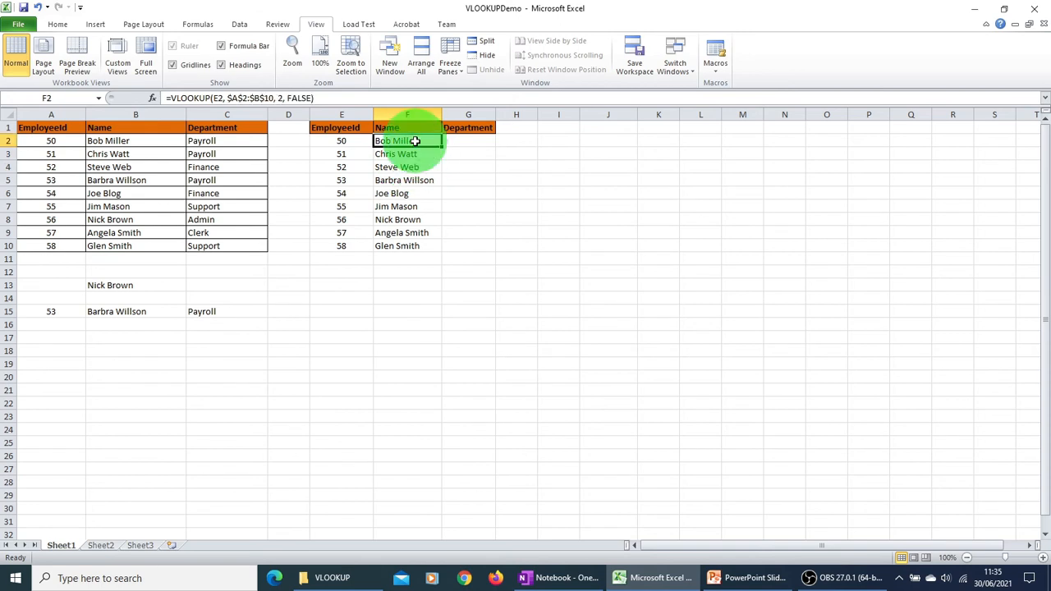
left_click_drag(441, 147, 439, 250)
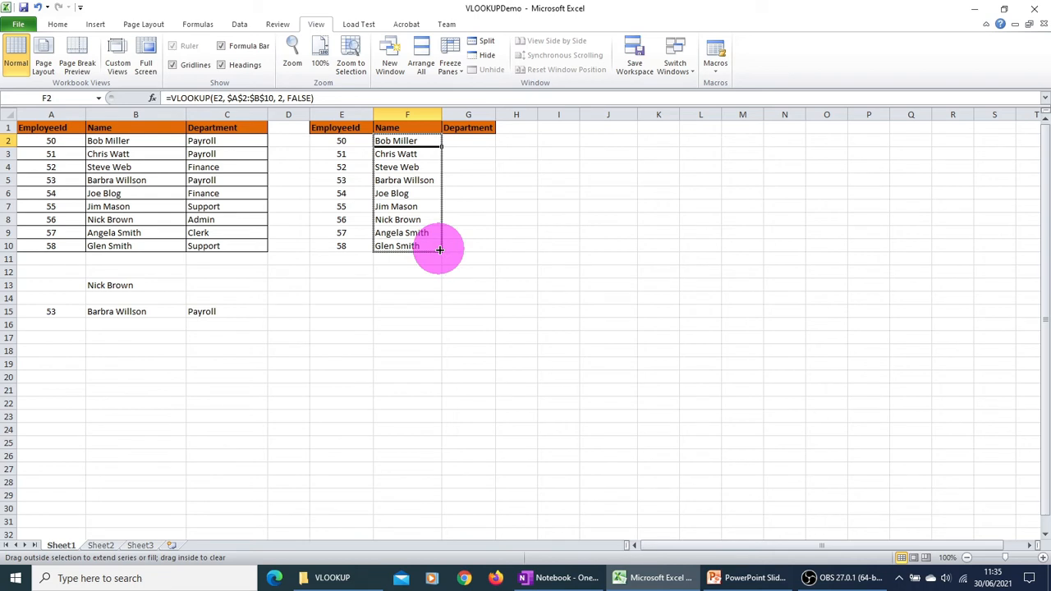
left_click_drag(439, 249, 435, 248)
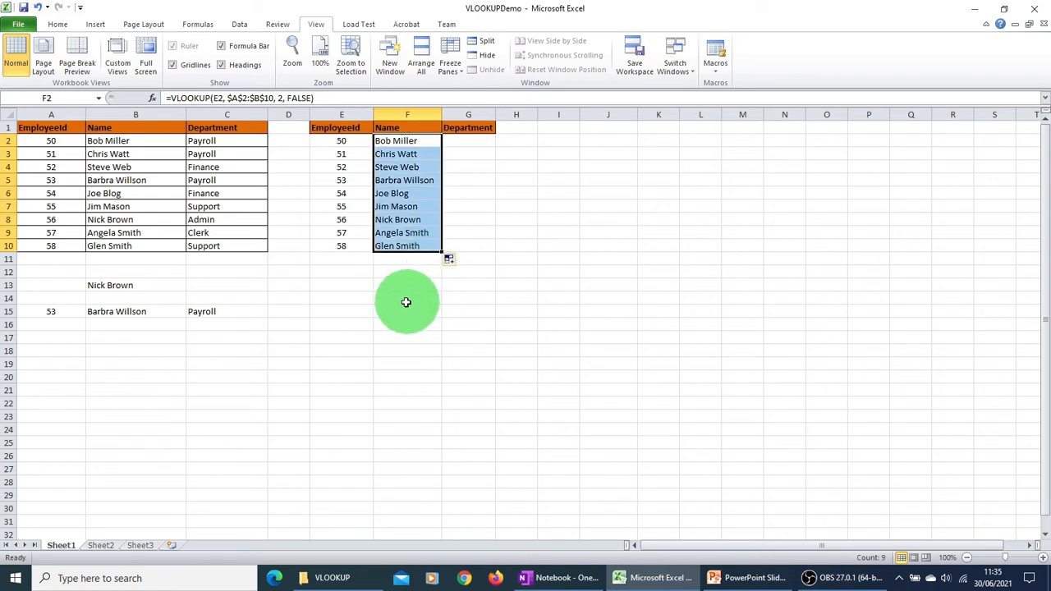
left_click(301, 285)
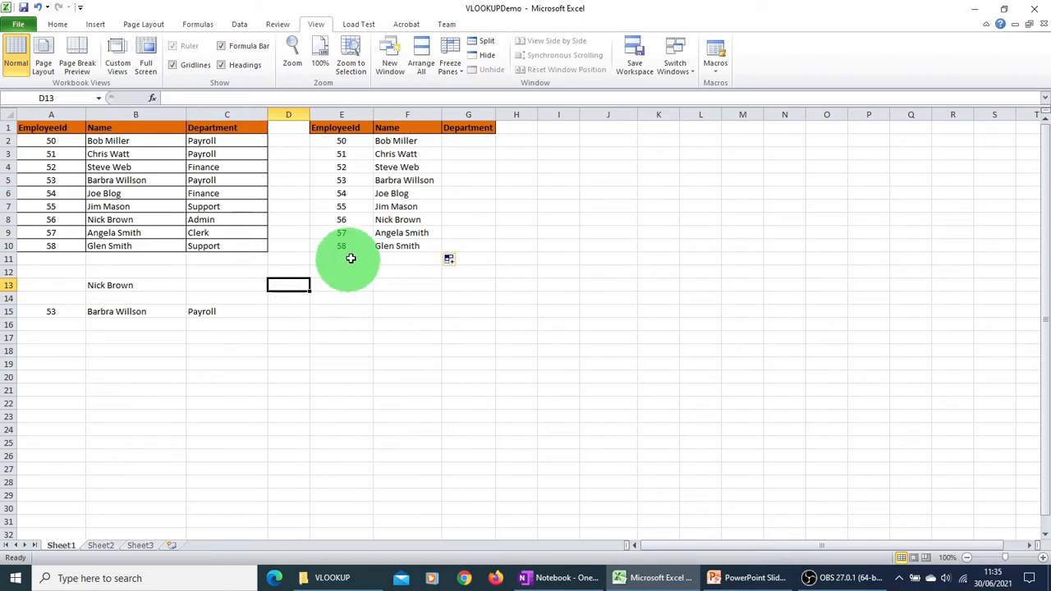
Inspect the table range in the filled VLOOKUP formulas of F7 and F10.
double_click(398, 206)
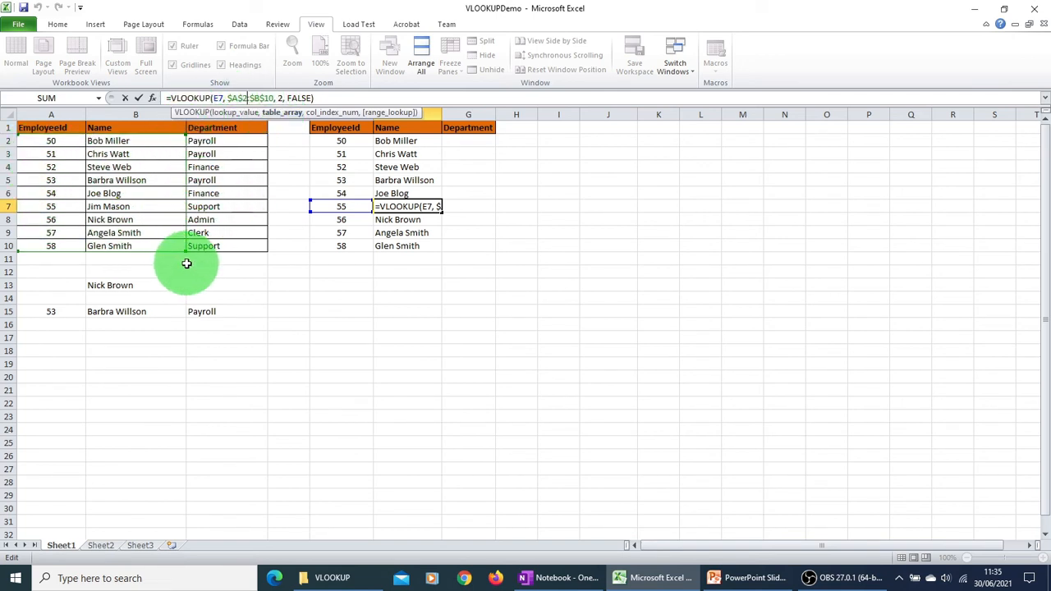
key("Escape")
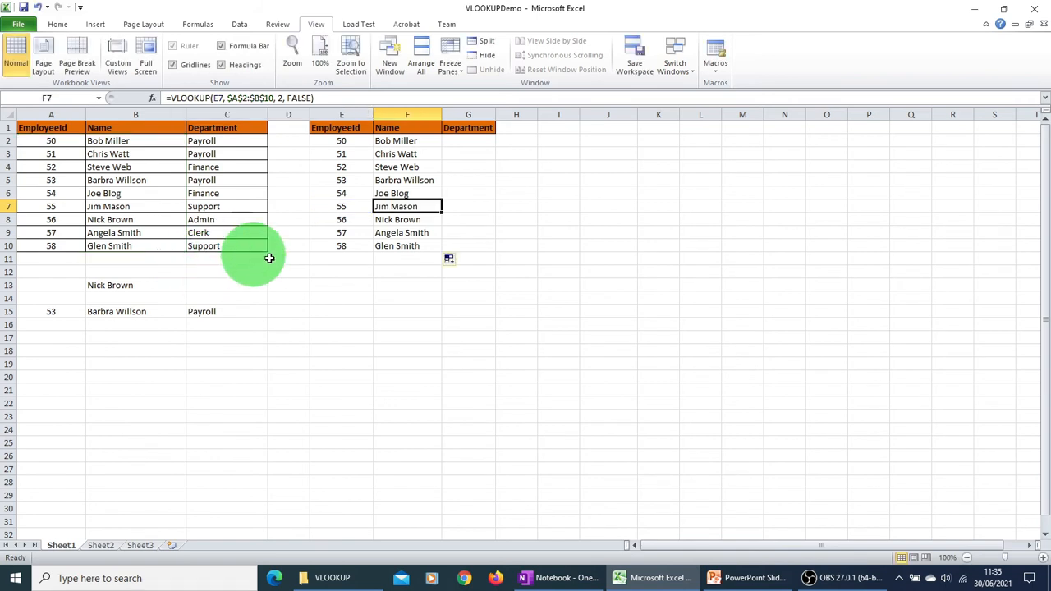
left_click(386, 244)
left_click(259, 100)
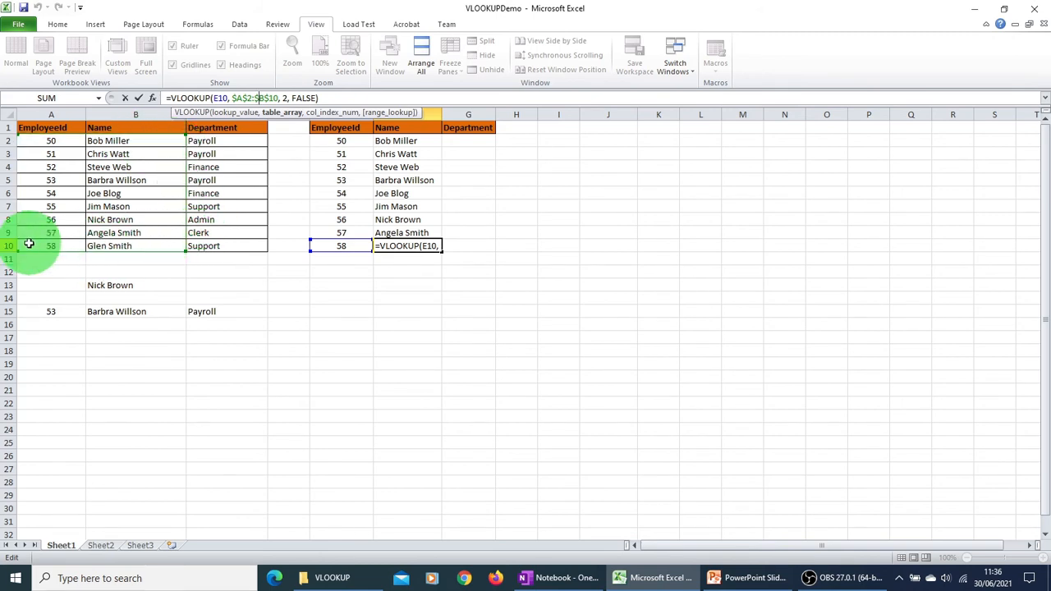
key("Escape")
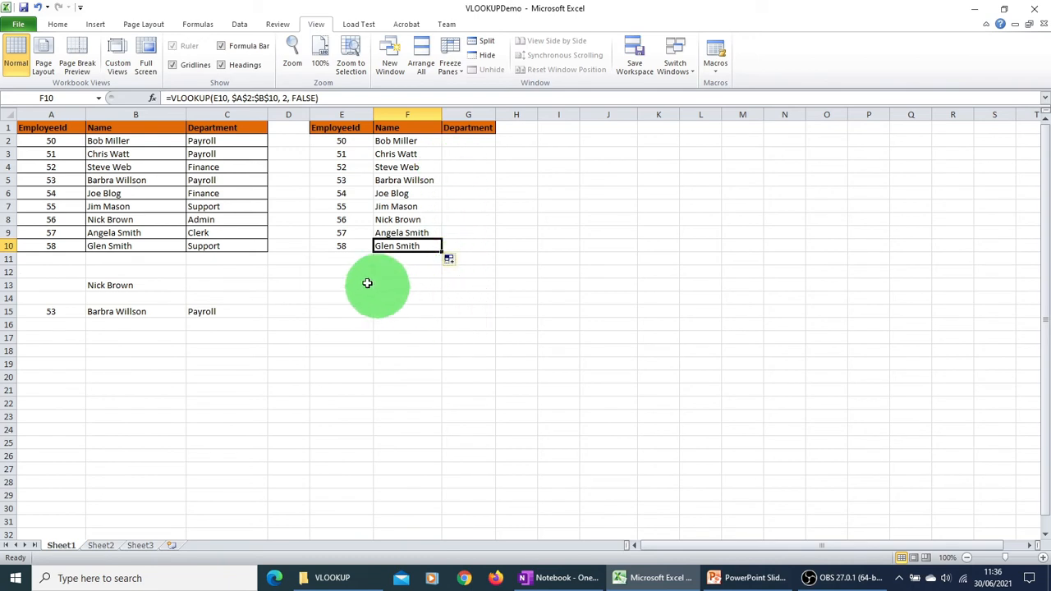
Copy the VLOOKUP formula text from F2 into G2, the first Department cell of the second table.
left_click(401, 141)
left_click_drag(314, 97, 165, 98)
key("ctrl+c")
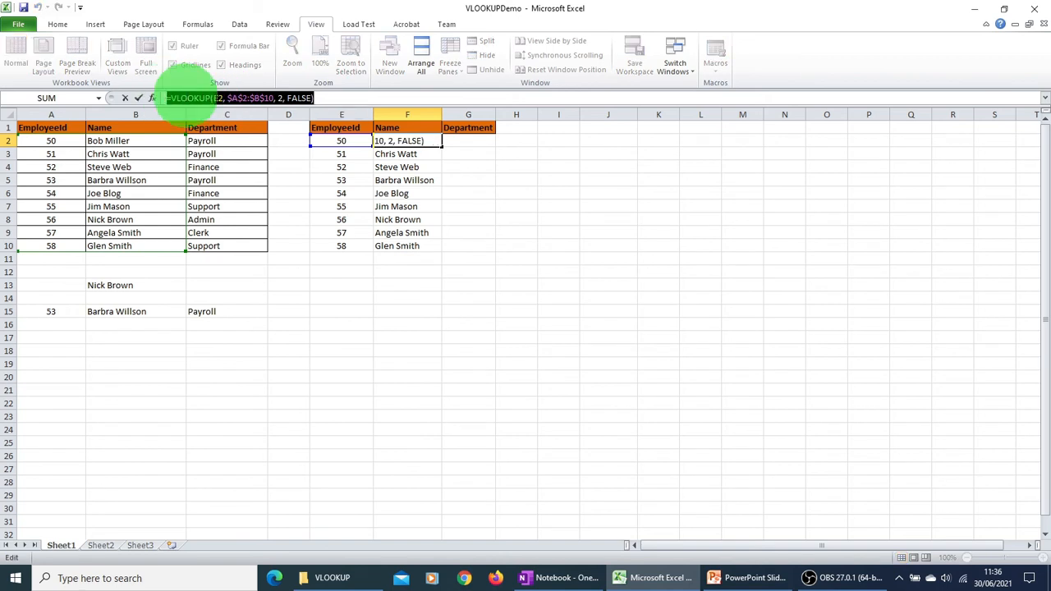
key("Escape")
left_click(455, 141)
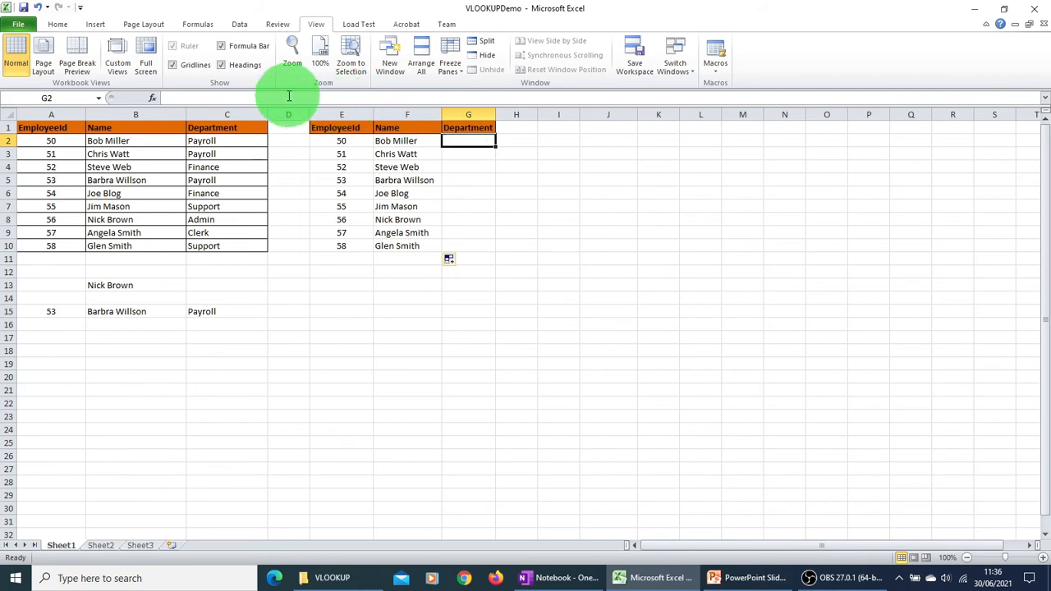
left_click(288, 98)
key("ctrl+v")
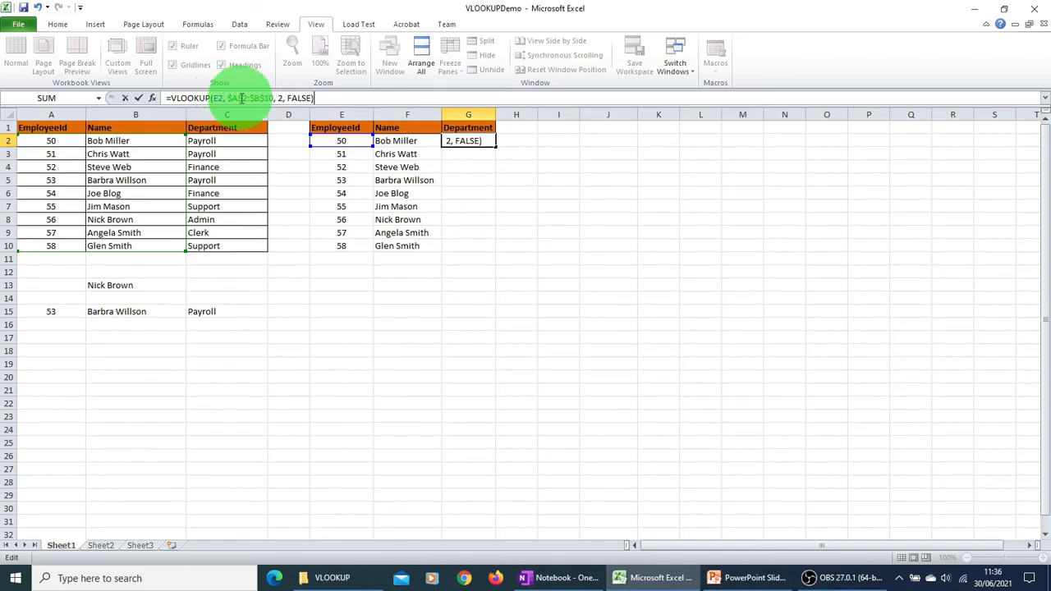
Change G2's VLOOKUP formula to use the table range $A$2:$C$10 and column index 3.
double_click(250, 97)
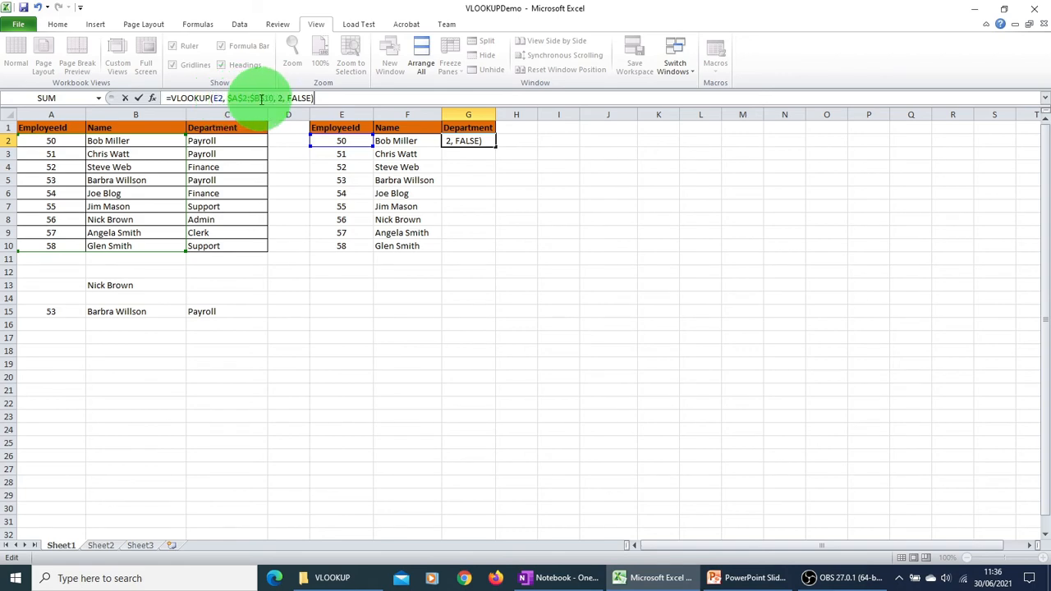
left_click(261, 98)
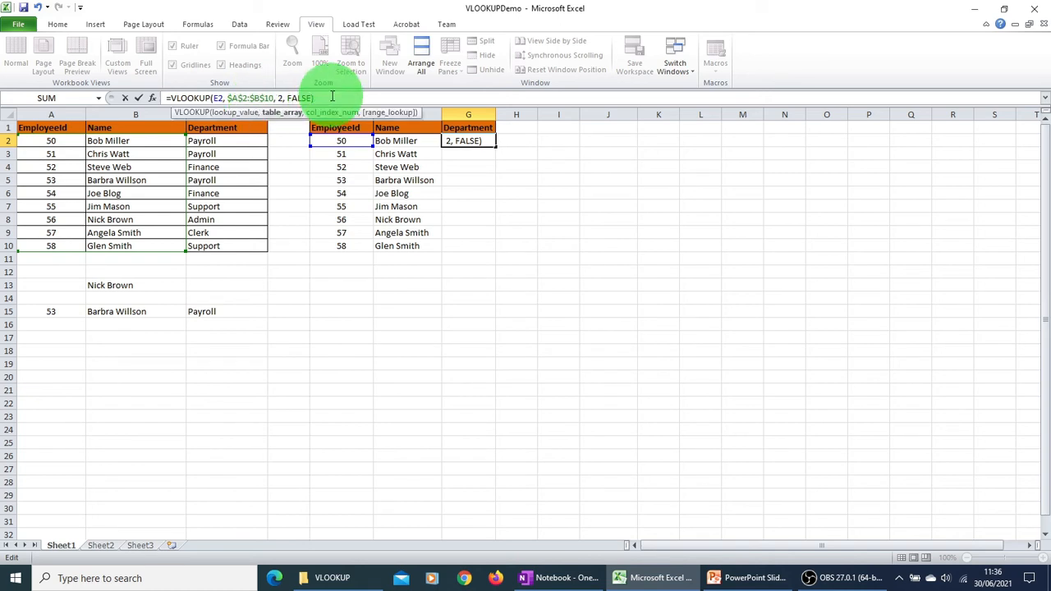
key("BackSpace")
type("C")
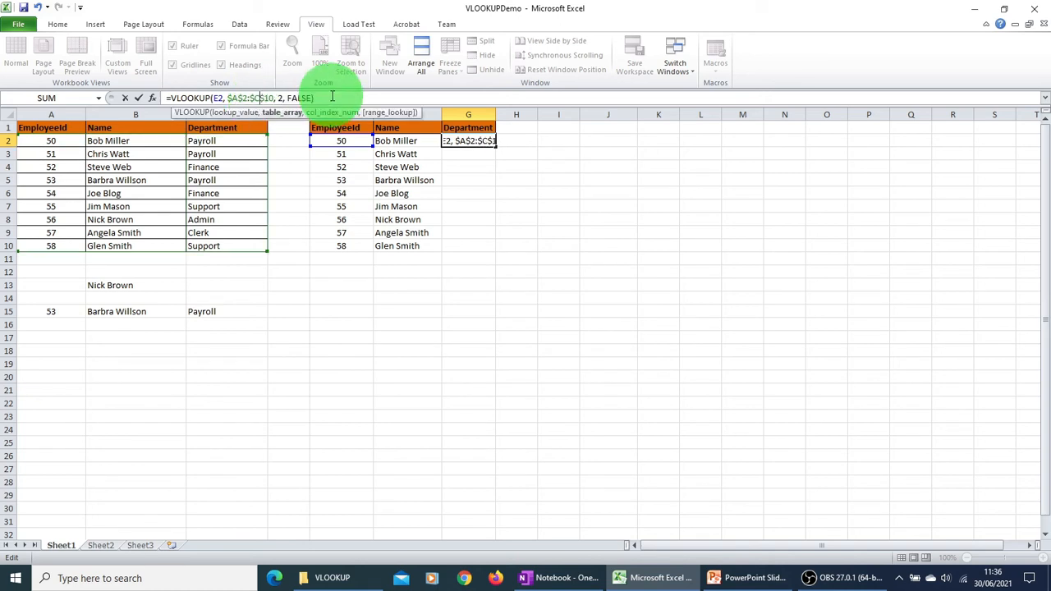
left_click(282, 97)
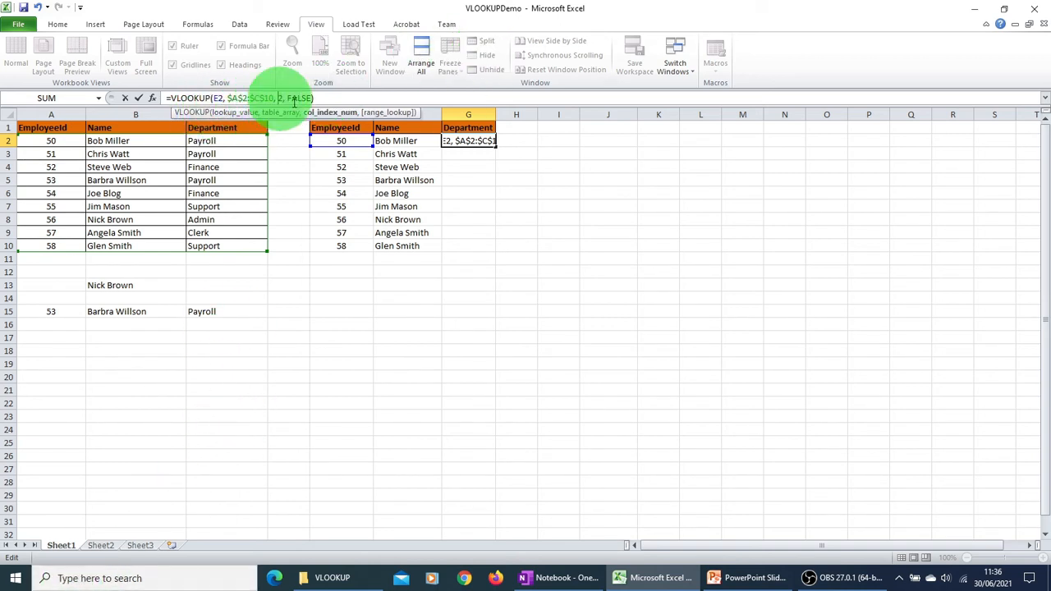
key("Delete")
type("3")
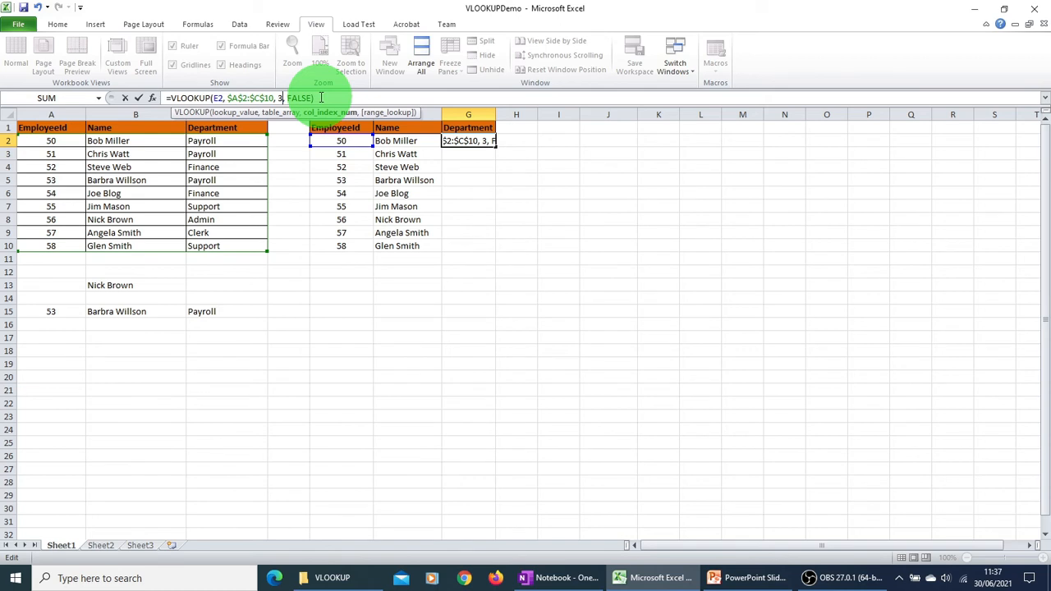
key("Return")
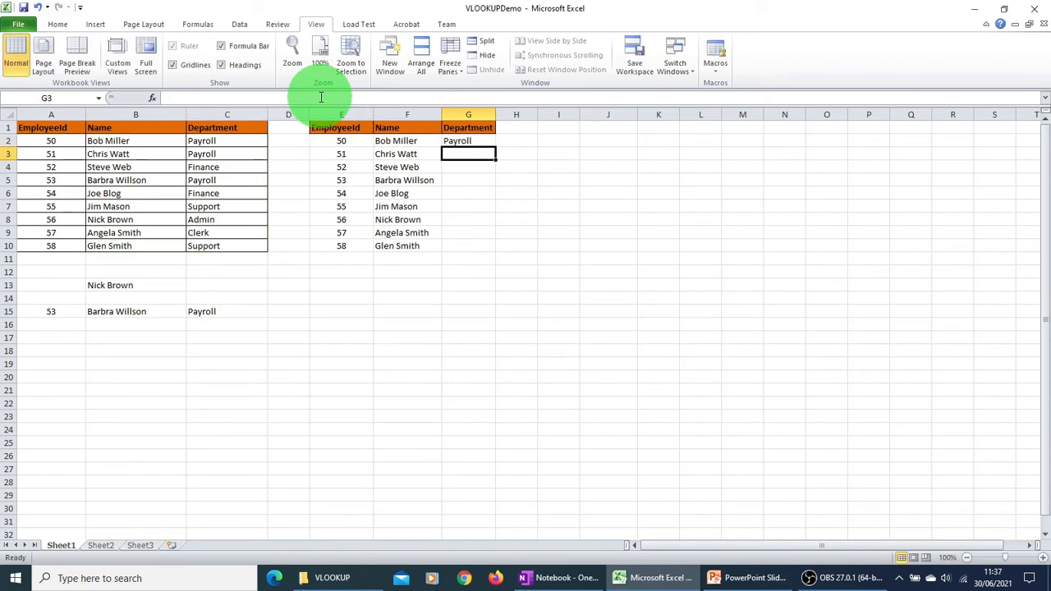
Fill the VLOOKUP formula from G2 down the Department column to G10.
left_click(458, 142)
left_click_drag(495, 146, 498, 249)
left_click(450, 335)
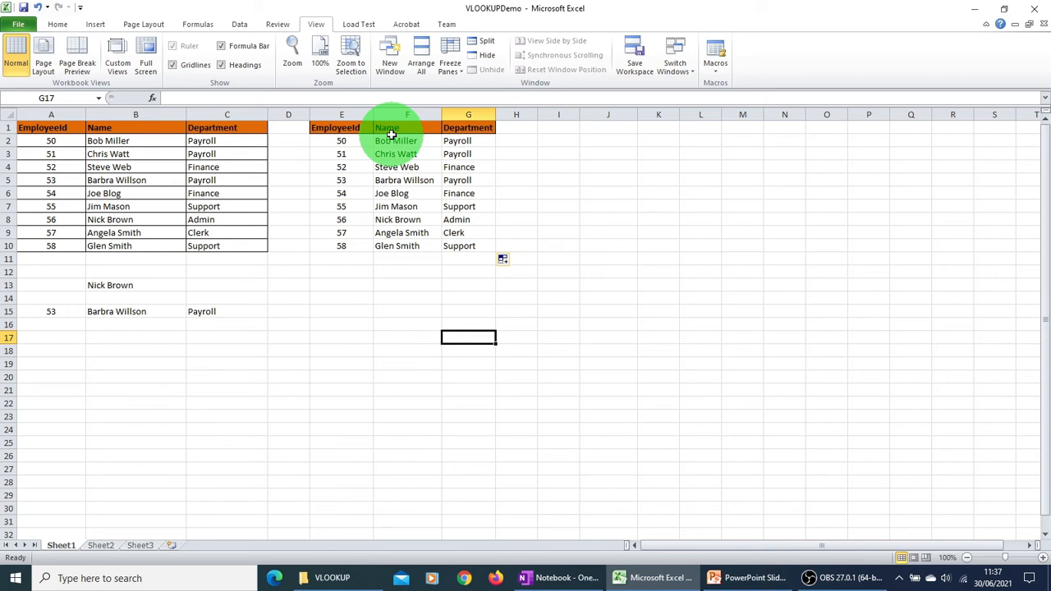
Start a VLOOKUP formula in Sheet2's cell E2 with D2 as the lookup value.
left_click(103, 548)
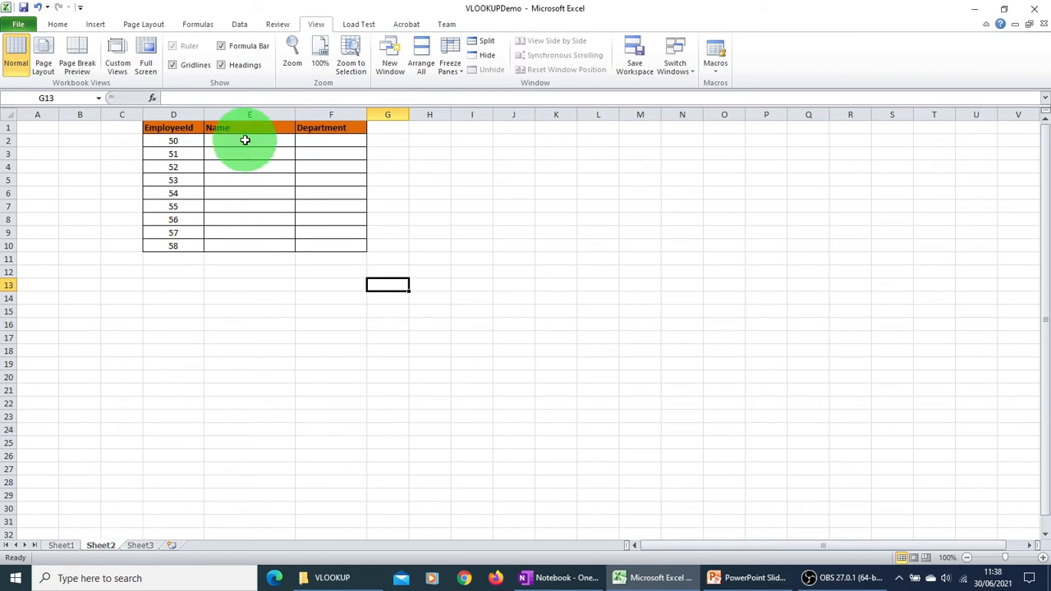
left_click(67, 546)
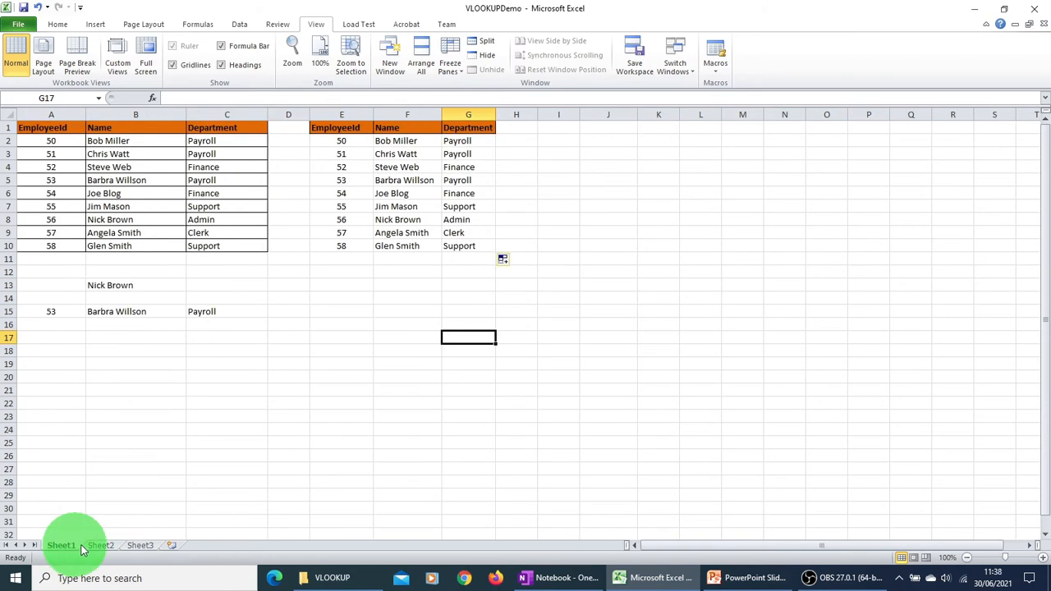
left_click(97, 546)
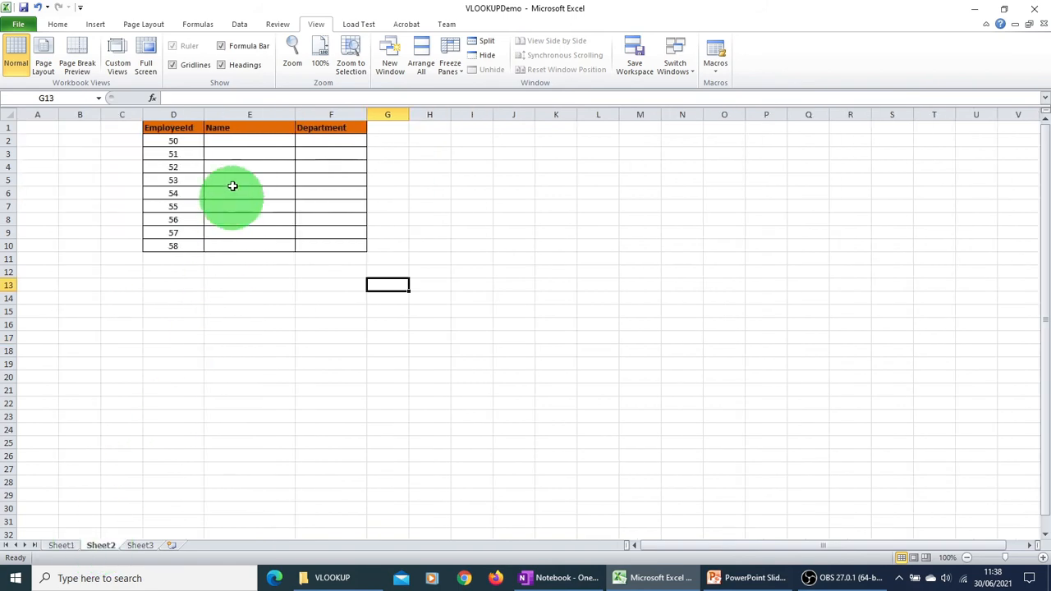
left_click(279, 137)
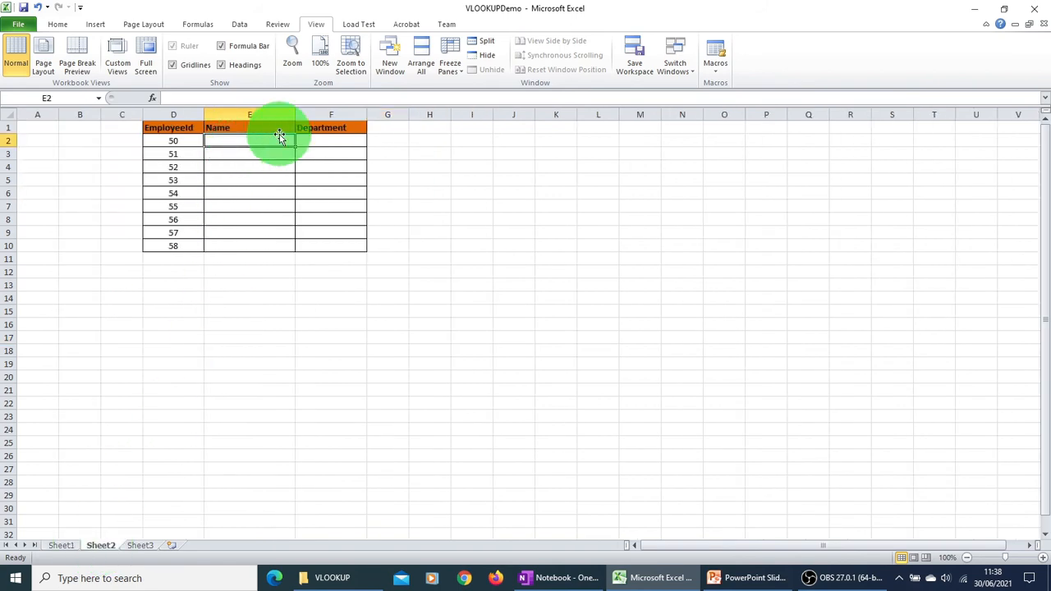
type("=")
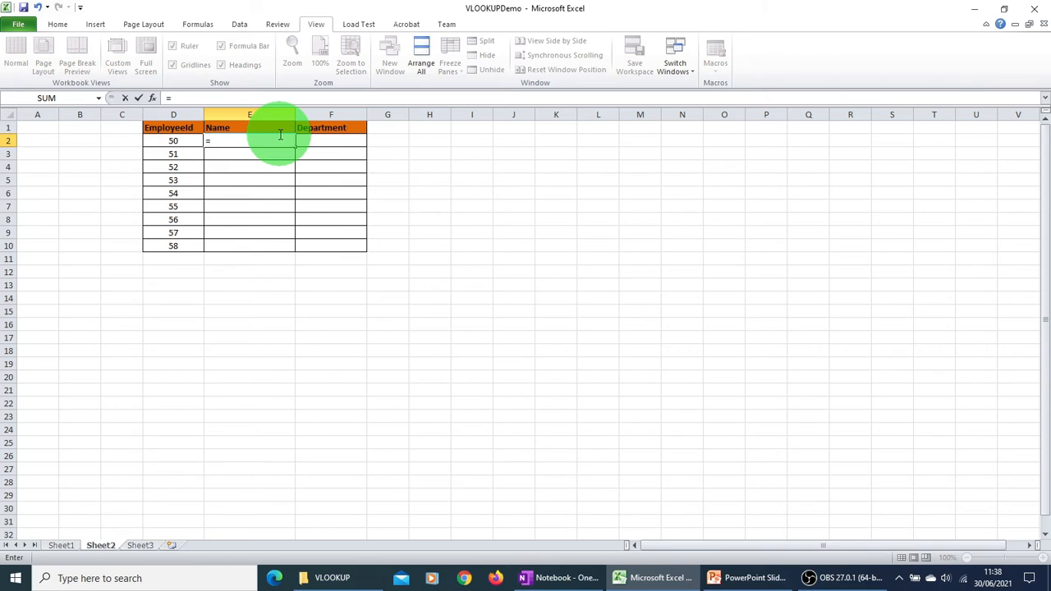
type("lo")
key("BackSpace")
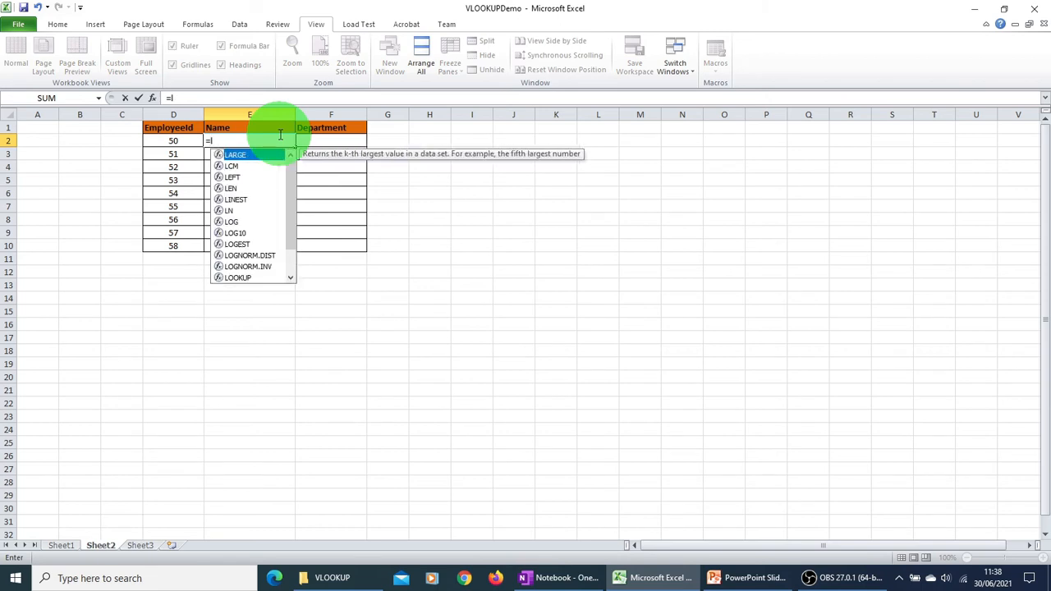
key("BackSpace")
type("vlo")
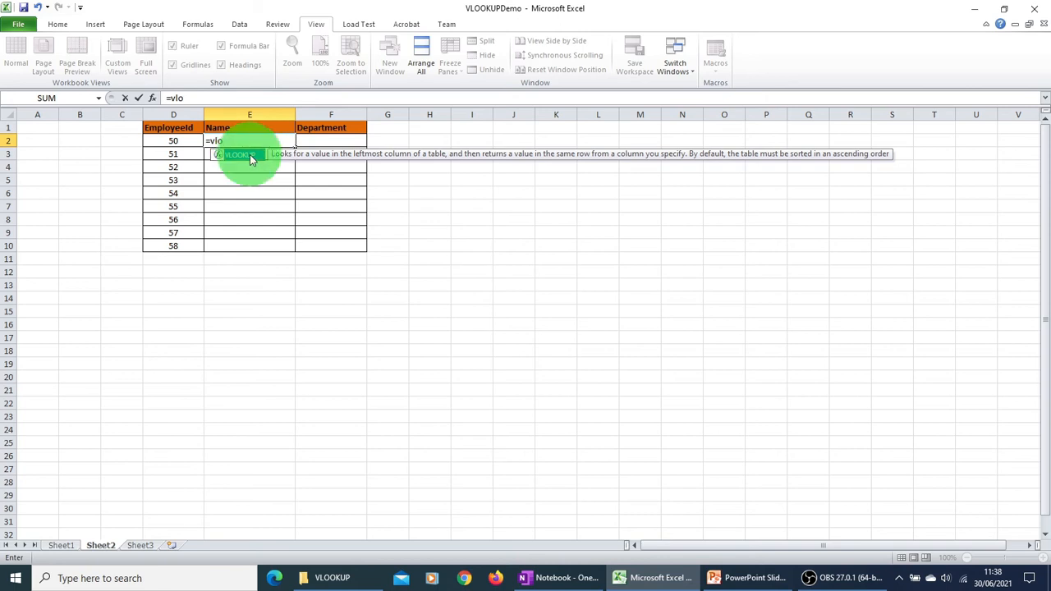
double_click(250, 154)
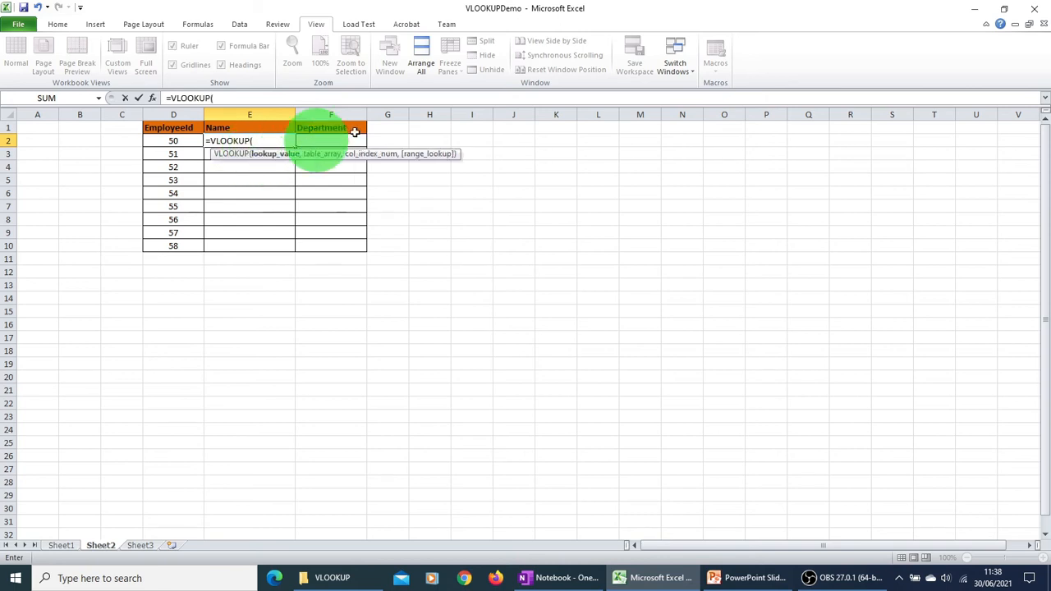
left_click(174, 140)
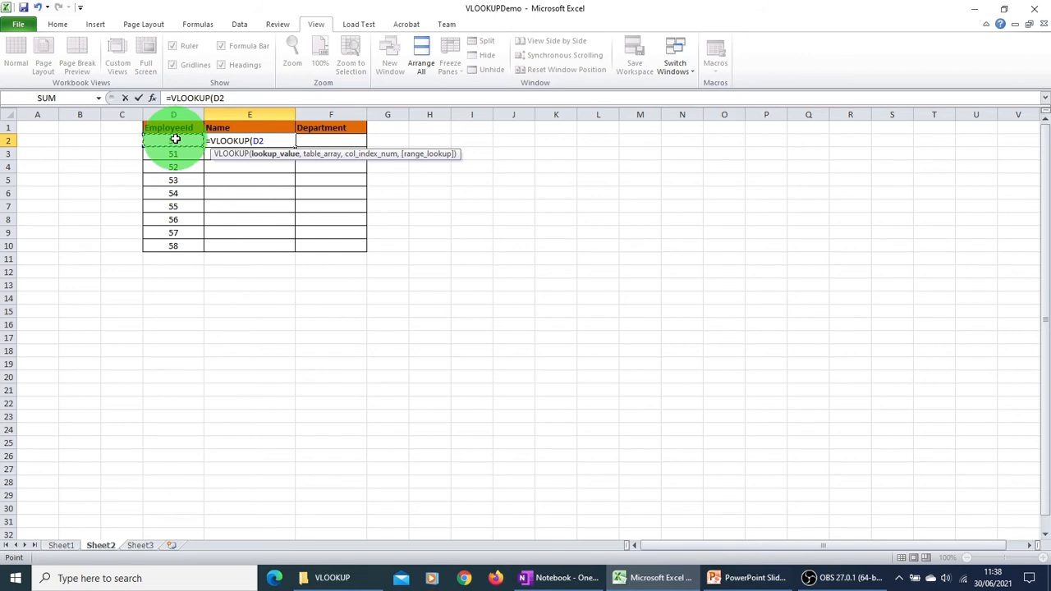
Set the table range in Sheet2's E2 VLOOKUP formula to A2:C10 on Sheet1.
type(",")
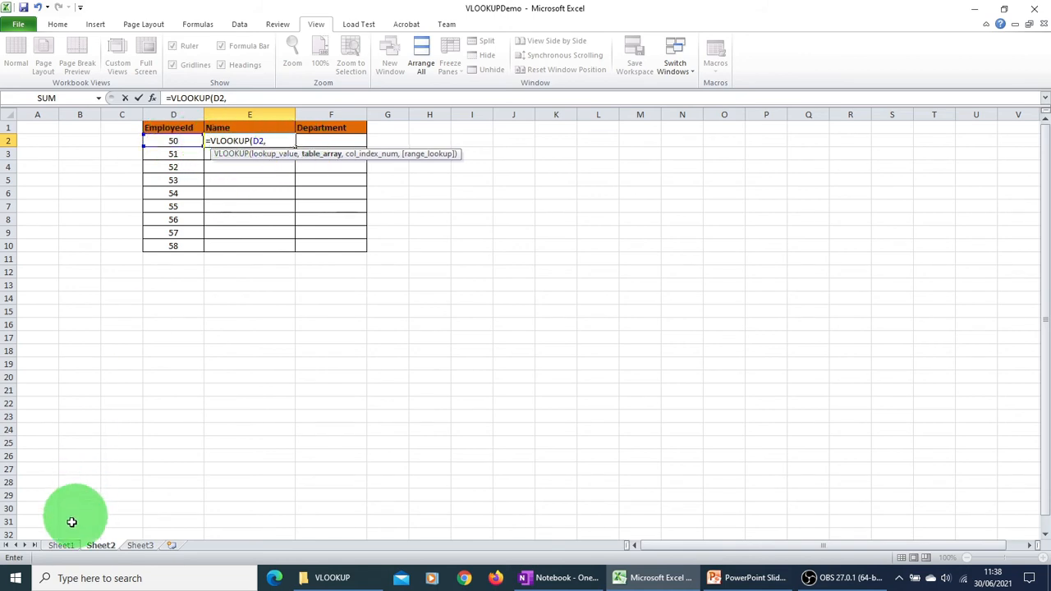
left_click(61, 547)
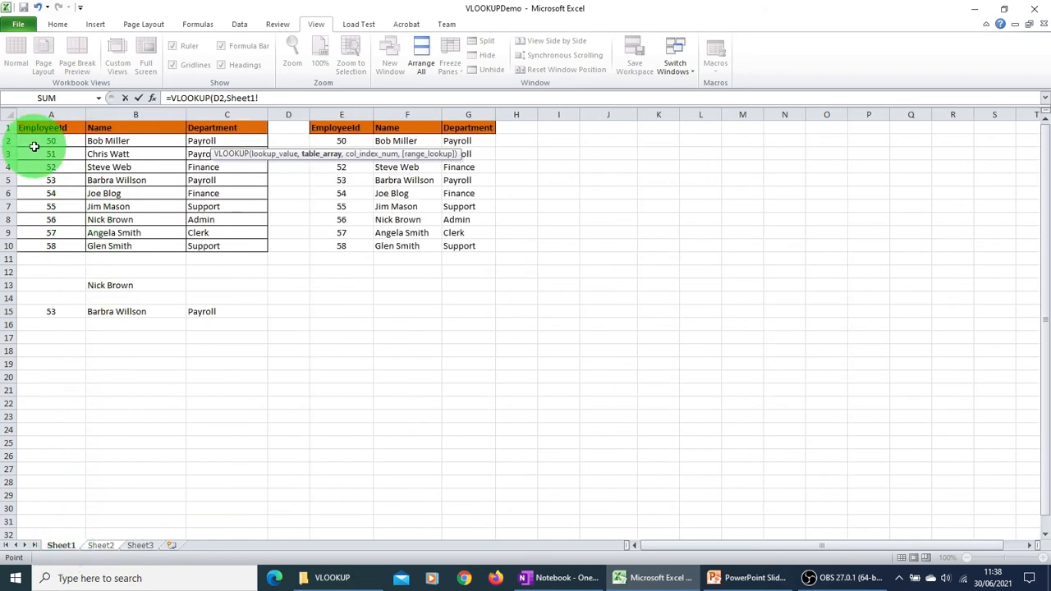
left_click_drag(33, 141, 225, 239)
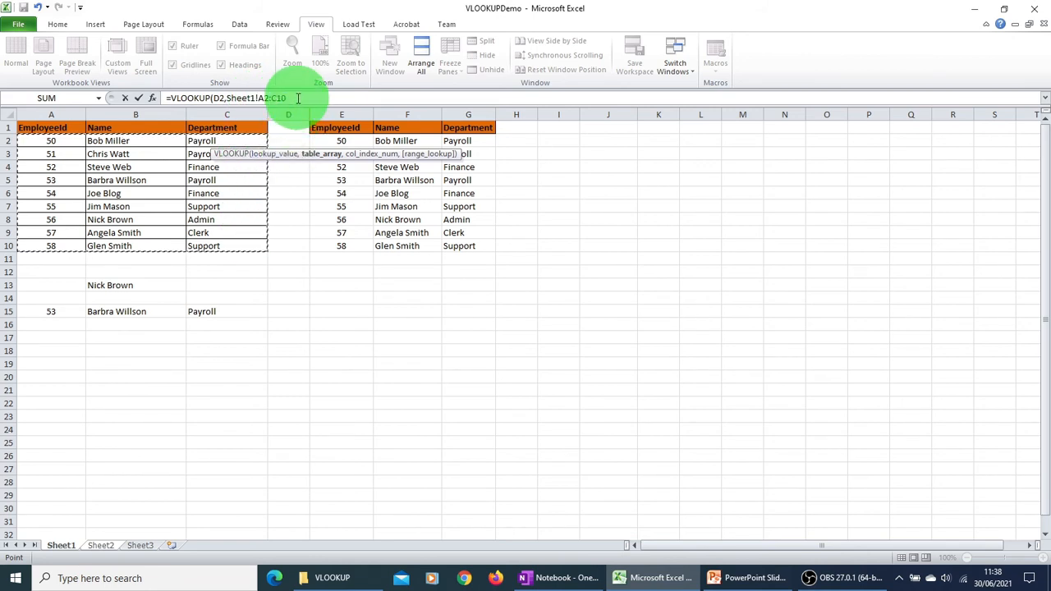
left_click(317, 93)
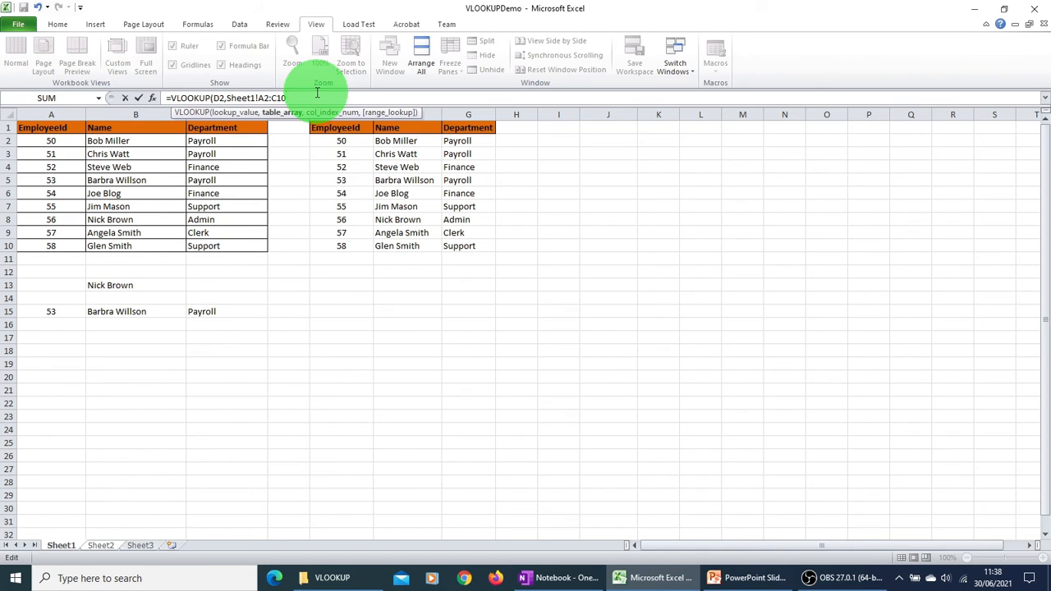
type(",")
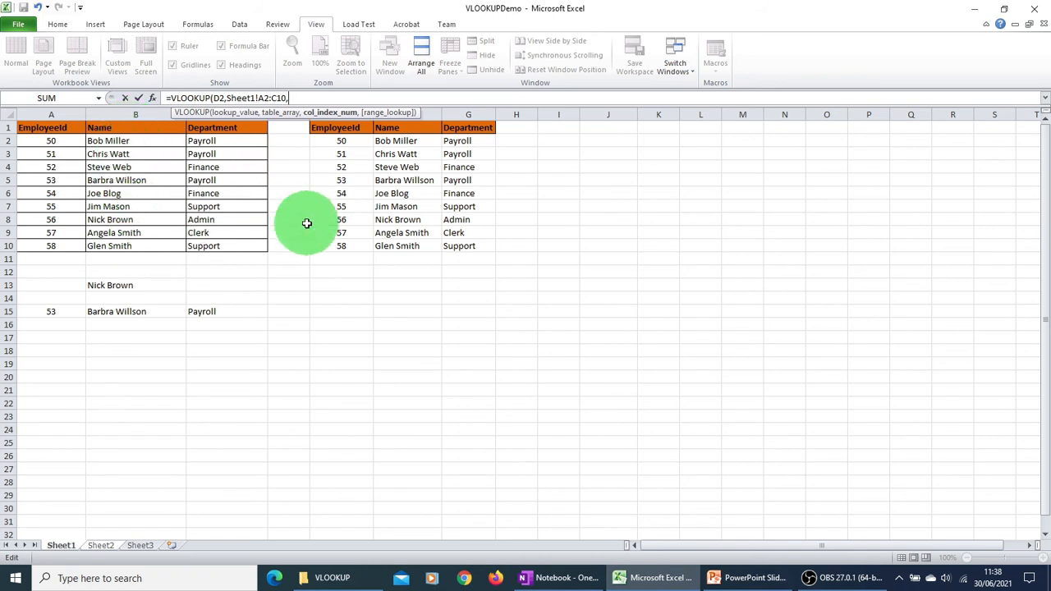
Complete the E2 VLOOKUP formula with column index 2 and FALSE for an exact match.
type("2,")
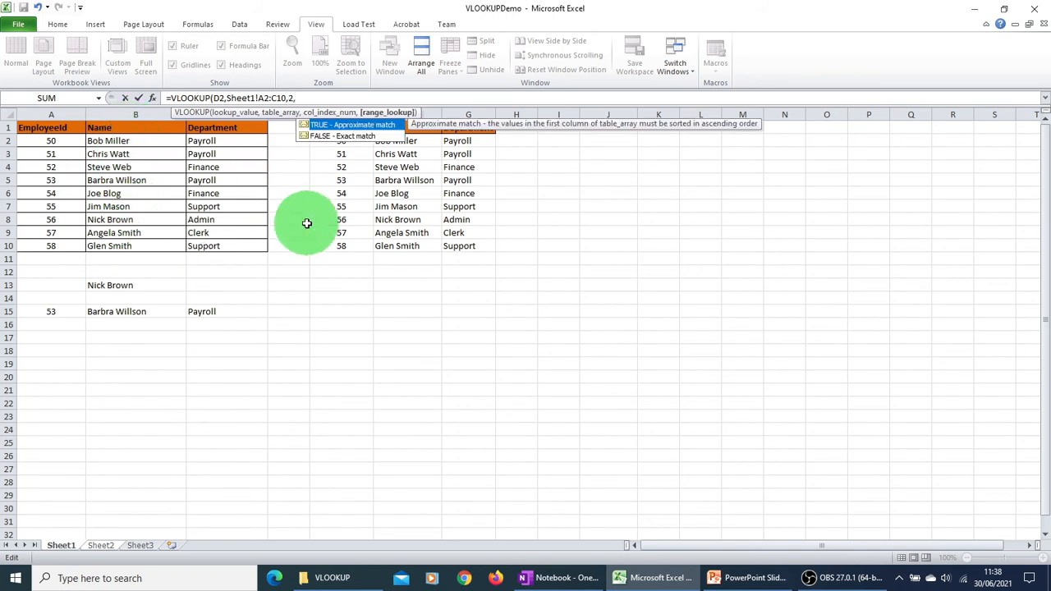
left_click(330, 137)
double_click(330, 137)
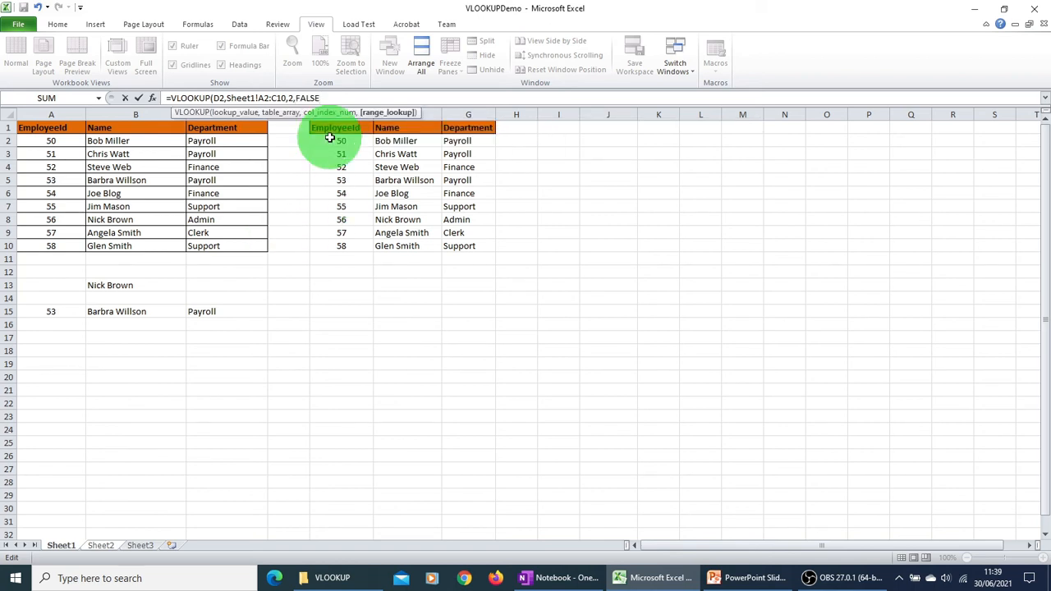
type(")")
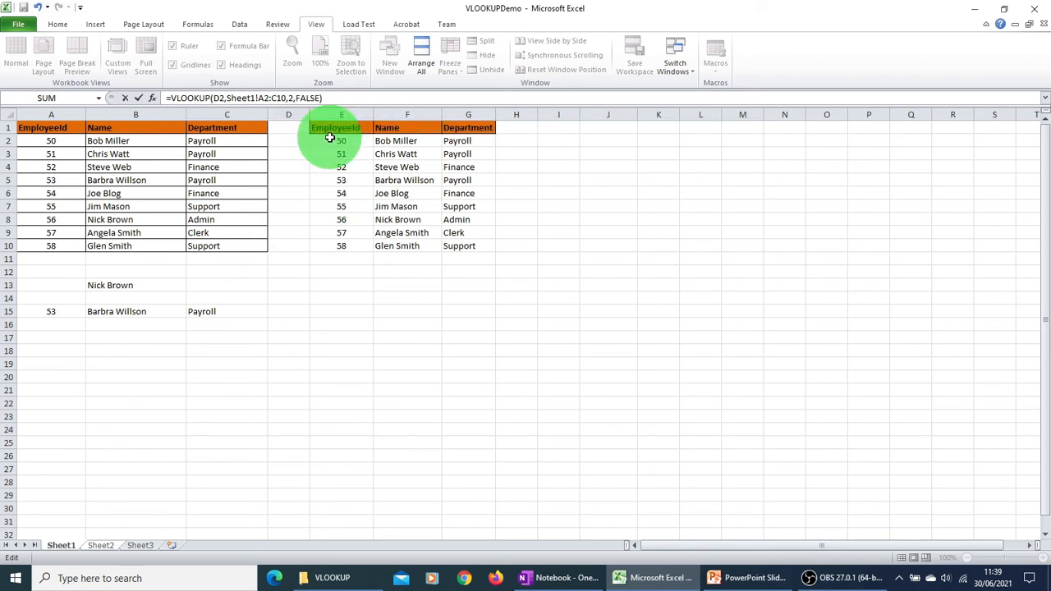
key("Return")
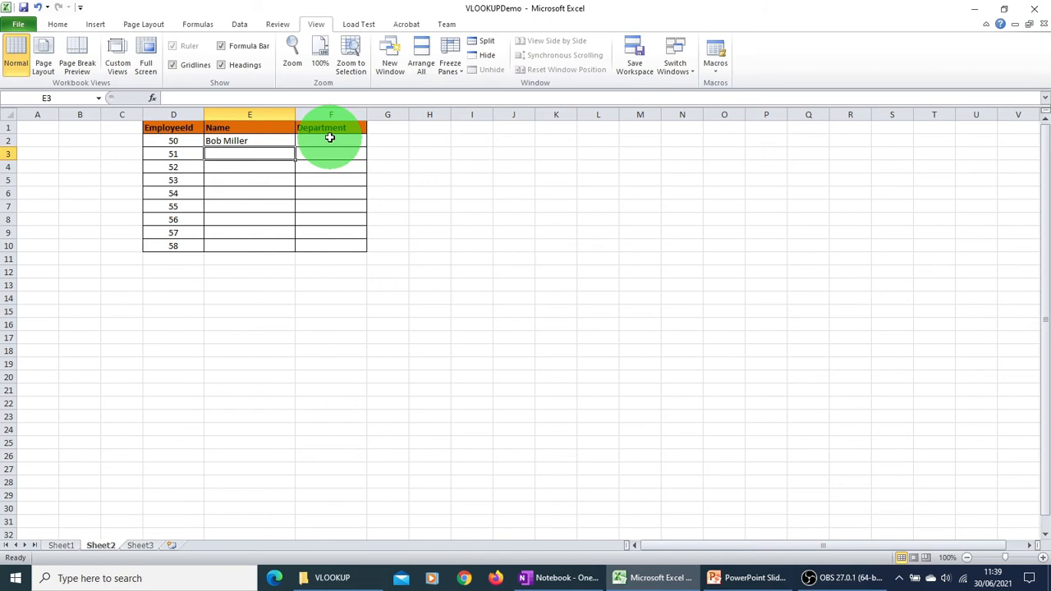
Make the table range in E2's formula absolute as Sheet1!$A$2:$C$10.
left_click(269, 136)
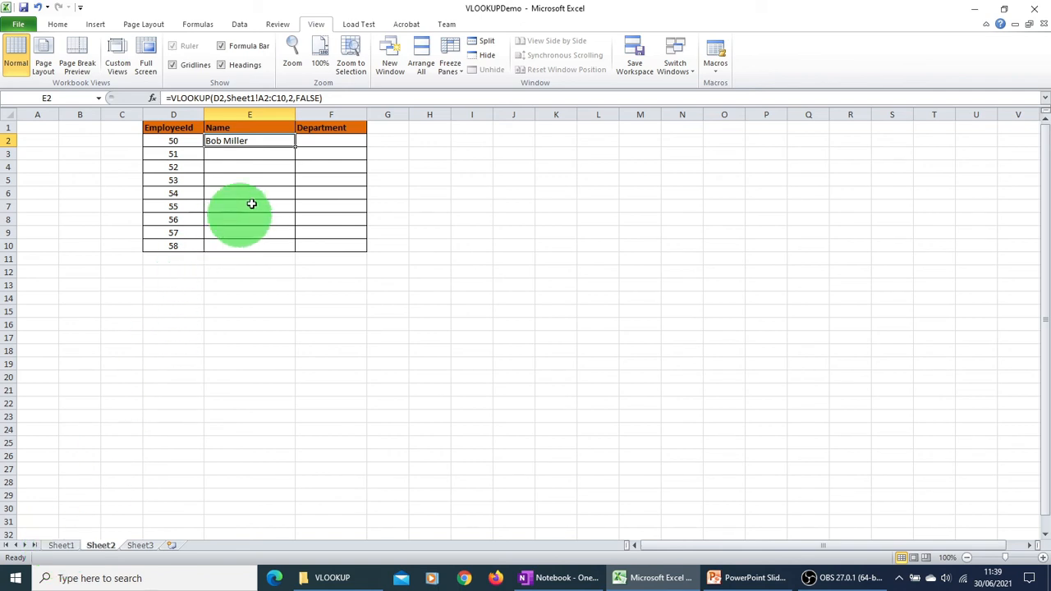
left_click(258, 98)
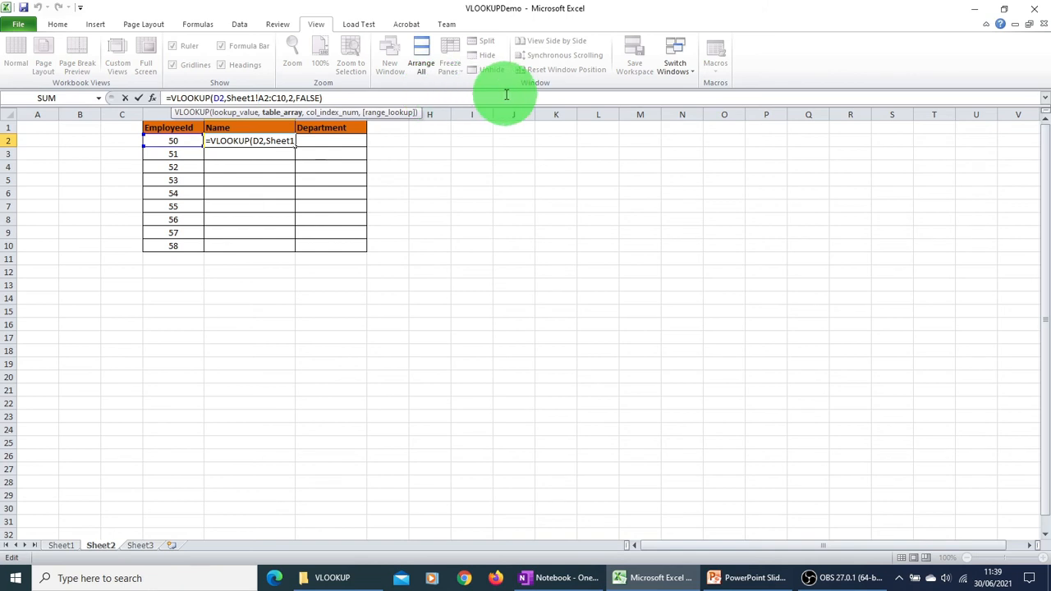
type("$A")
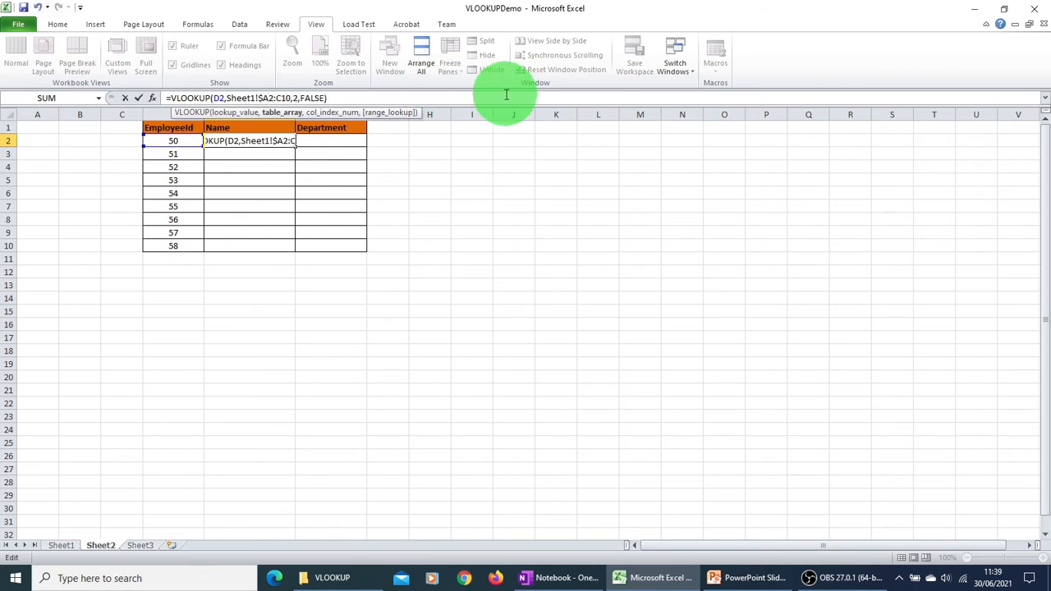
type("$2:$C$")
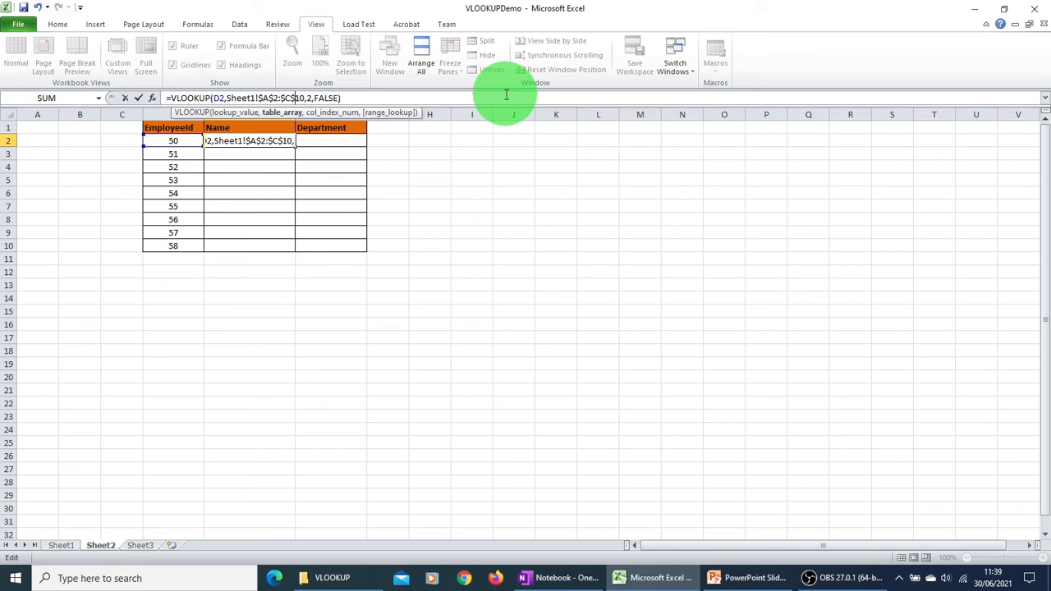
key("Return")
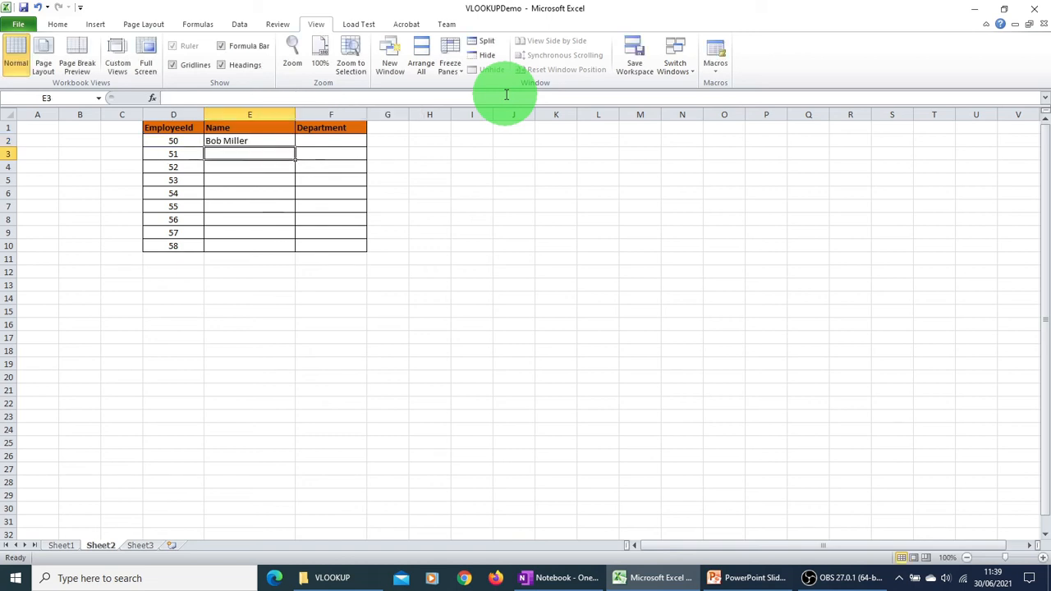
Fill the VLOOKUP formula from E2 down the Name column to E10 and check the copied formulas.
left_click(275, 141)
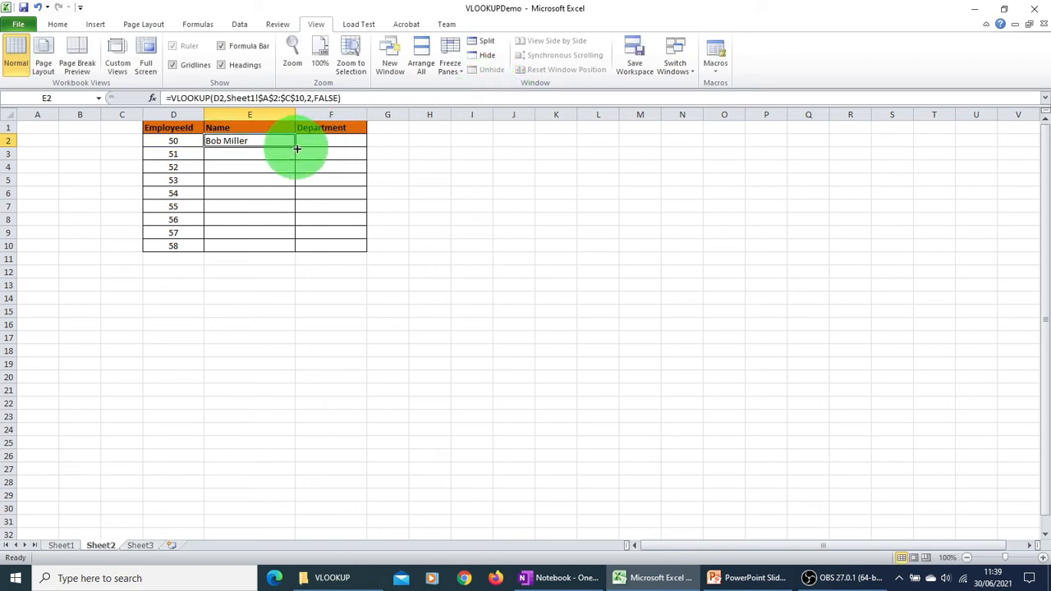
left_click_drag(294, 148, 293, 246)
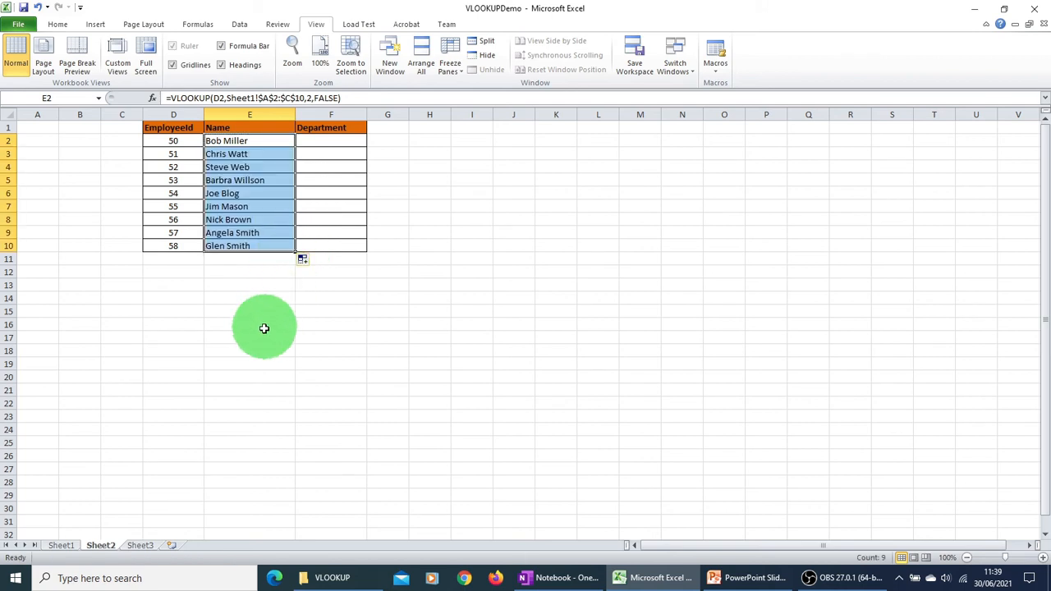
left_click(260, 335)
left_click(246, 232)
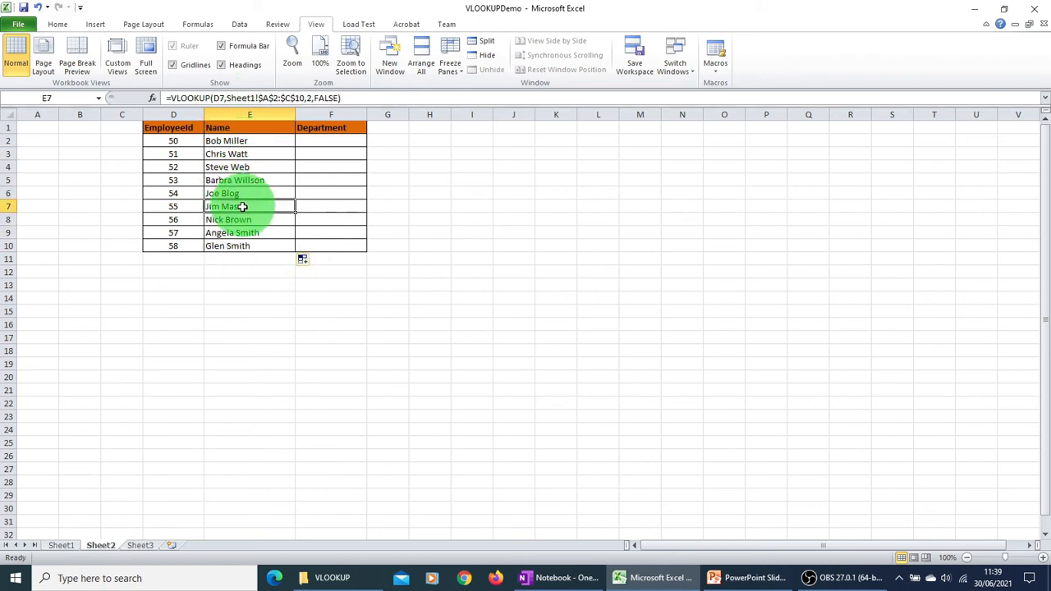
left_click(235, 243)
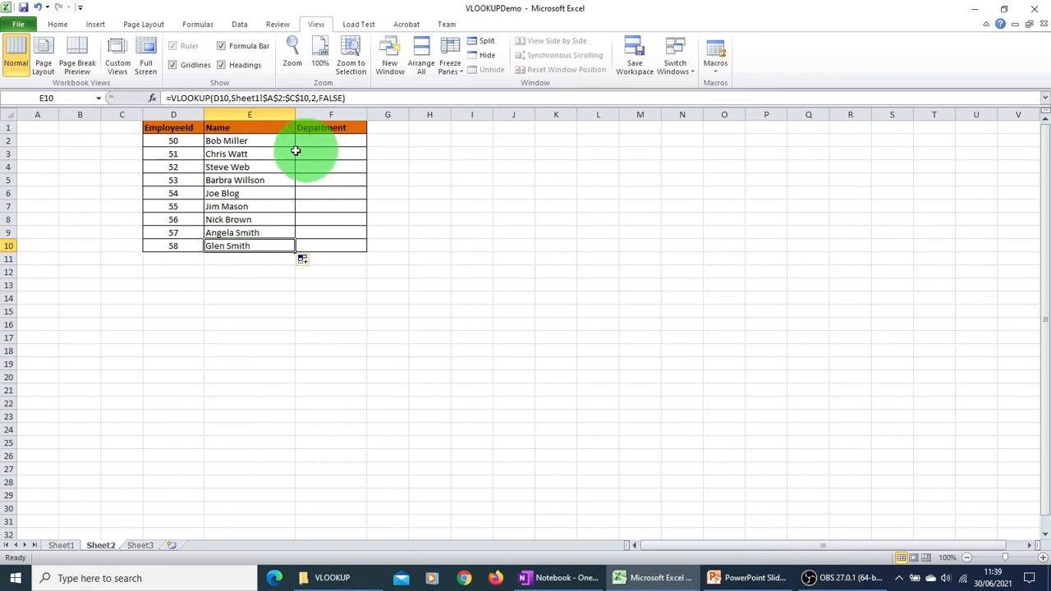
Copy the VLOOKUP formula text from E2 into F2, the first Department cell on Sheet2.
left_click(249, 141)
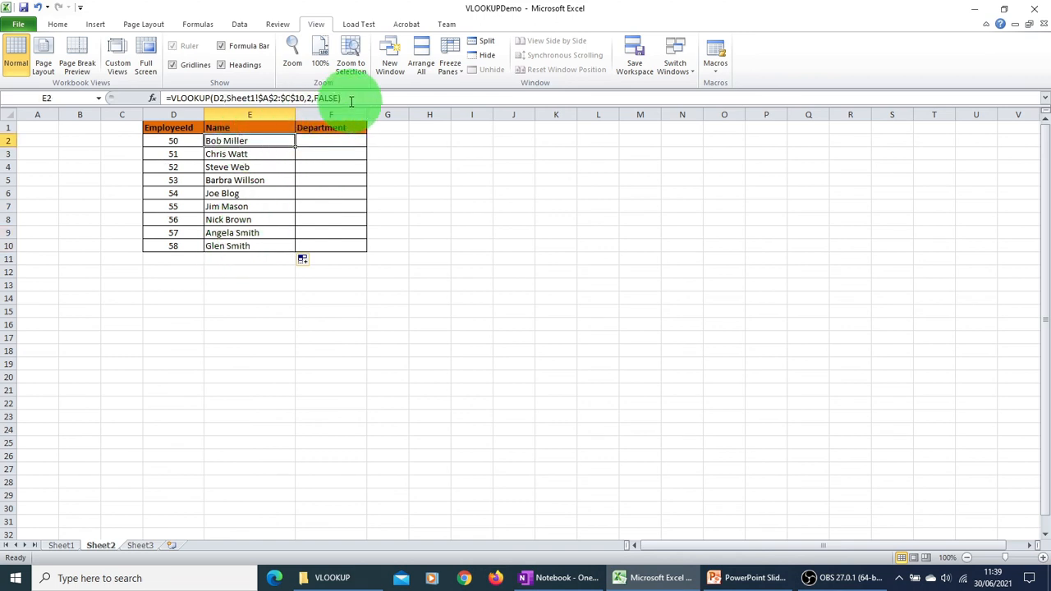
left_click_drag(341, 98, 160, 97)
key("ctrl+c")
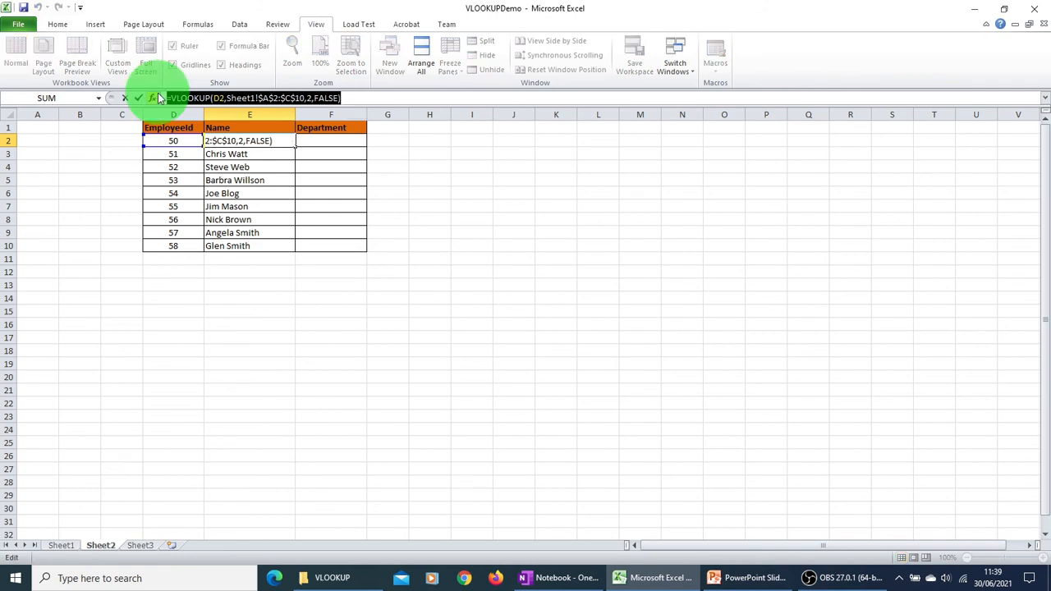
key("Escape")
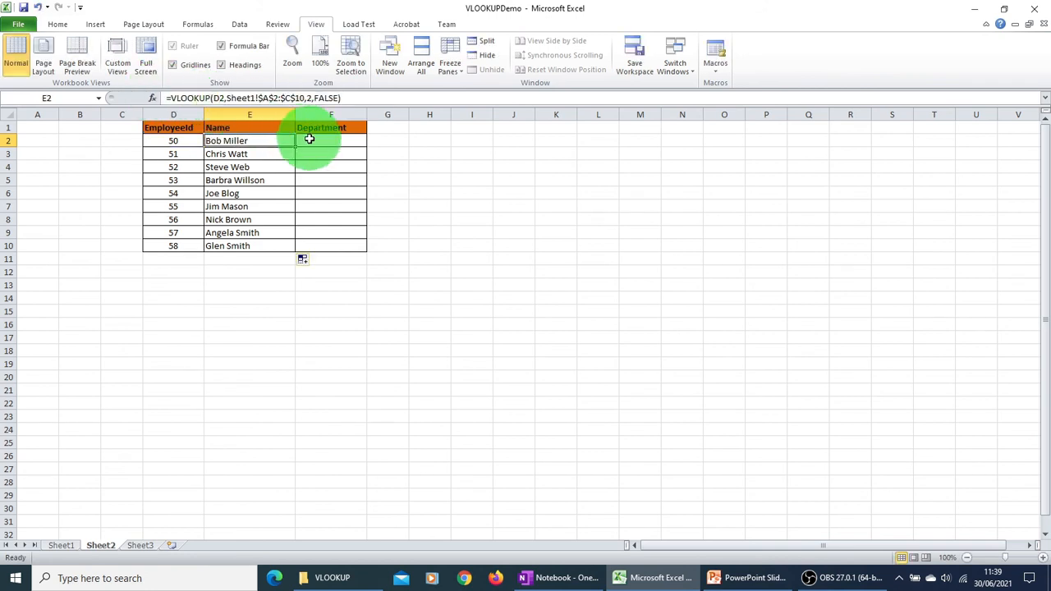
left_click(320, 140)
left_click(279, 97)
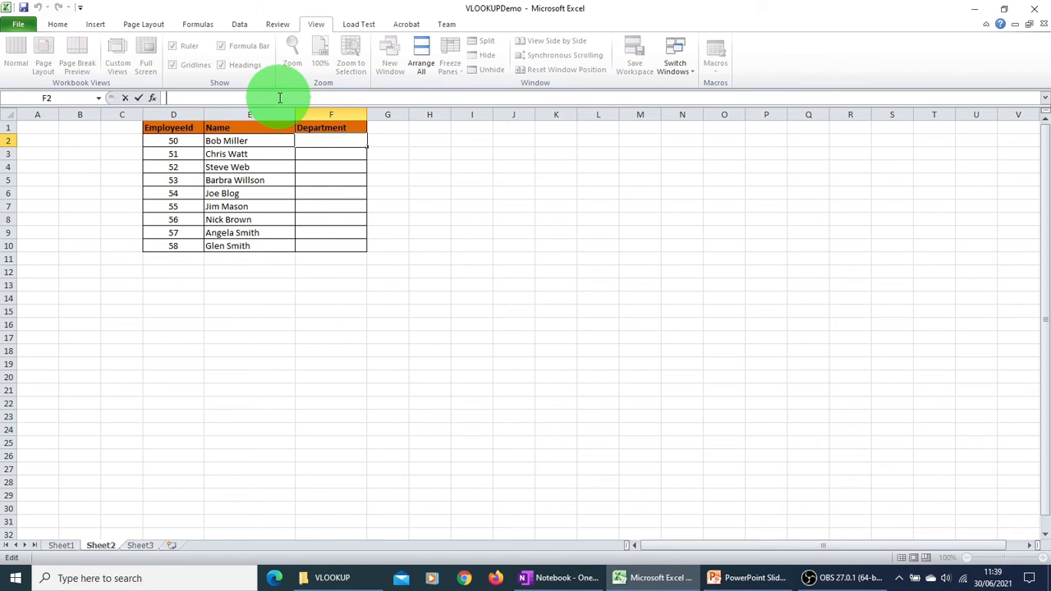
key("ctrl+v")
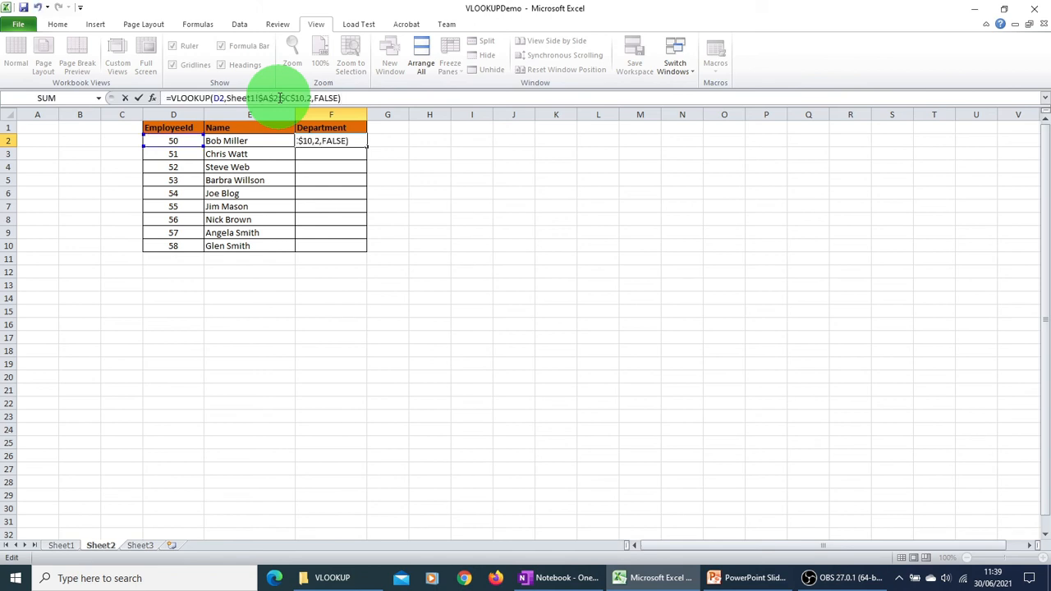
Change the column index in F2's VLOOKUP formula to 3.
left_click(312, 98)
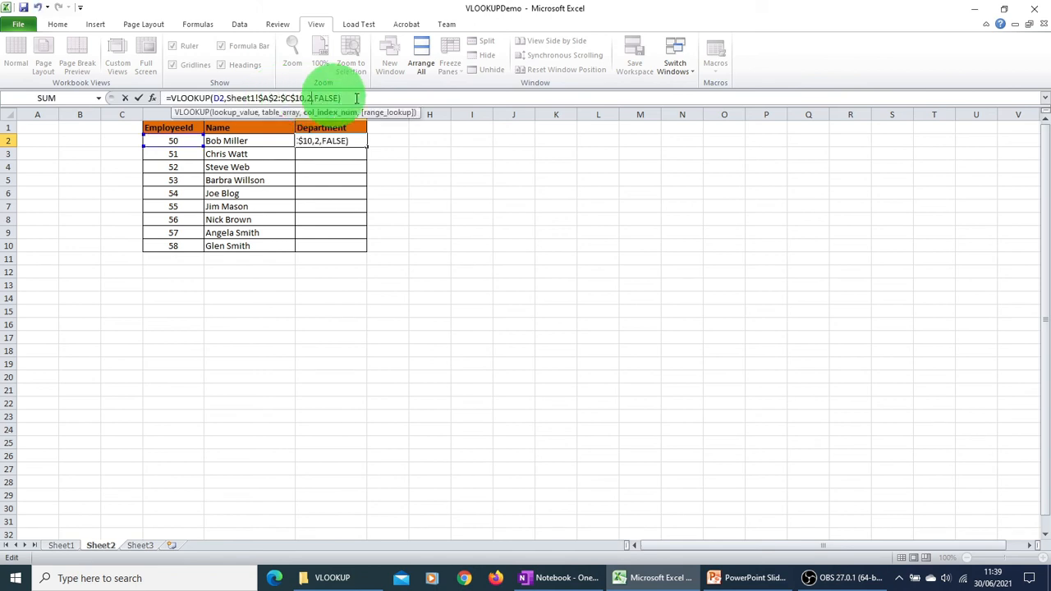
key("BackSpace")
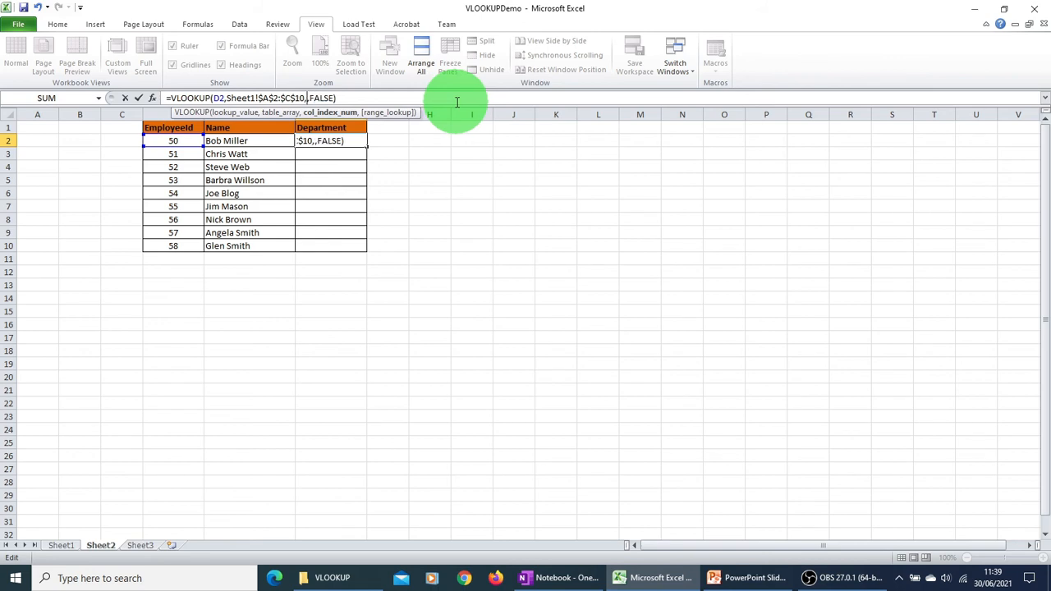
type("3")
key("Return")
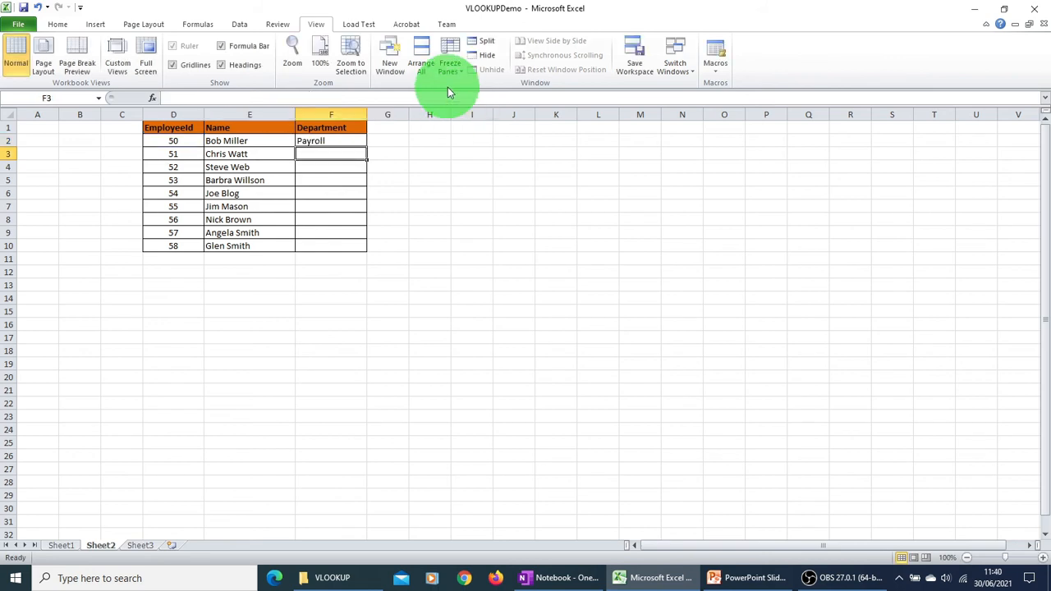
Fill the VLOOKUP formula from F2 down the Department column to F10 on Sheet2.
left_click(331, 140)
left_click_drag(367, 147, 370, 246)
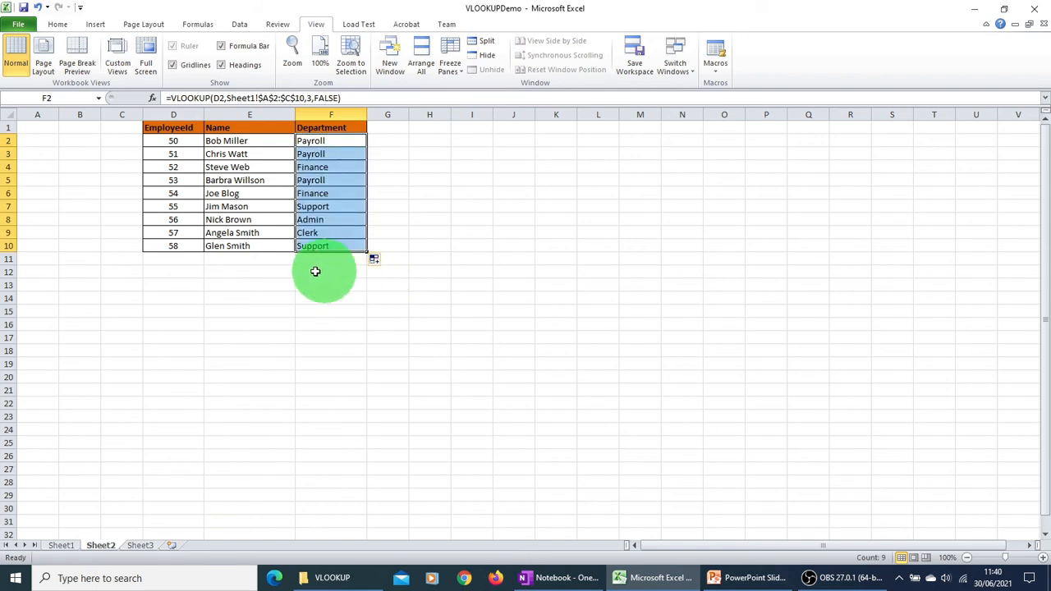
left_click(287, 260)
left_click(261, 358)
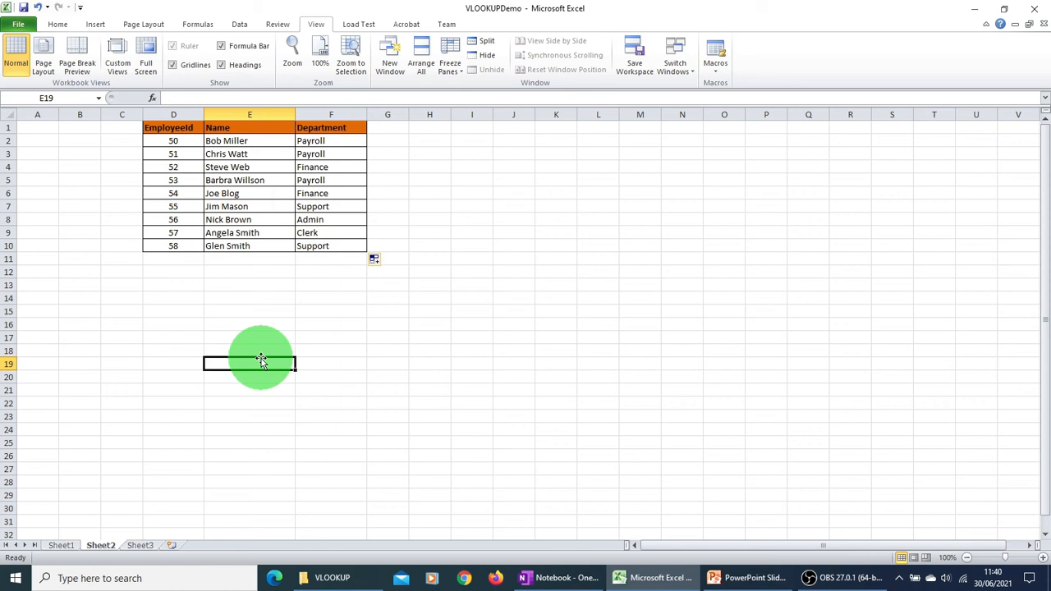
left_click(189, 327)
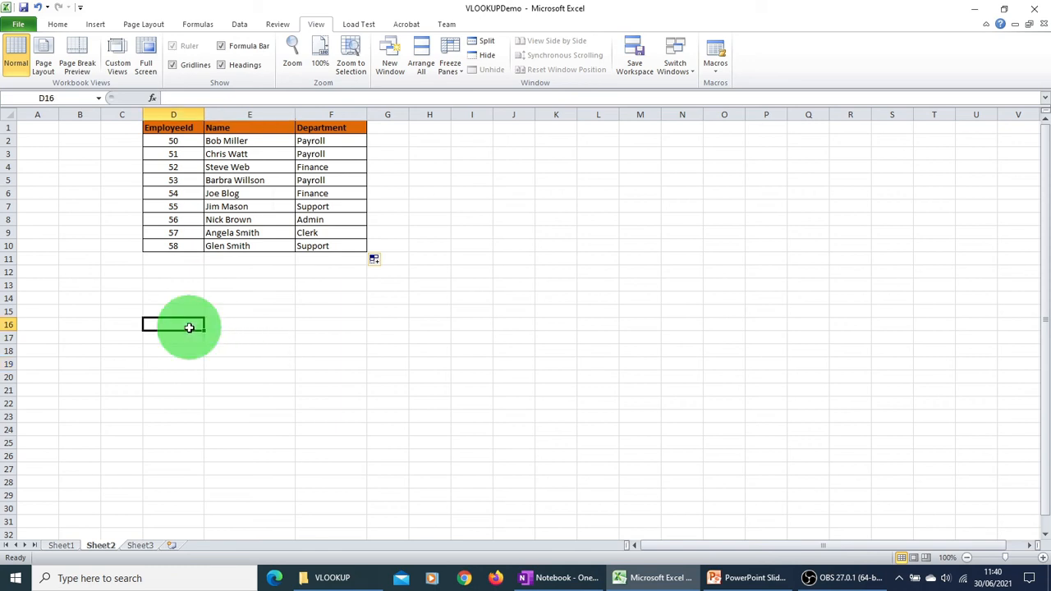
Return to Sheet1 and look over the source employee table in columns A to C.
left_click(59, 546)
left_click(62, 440)
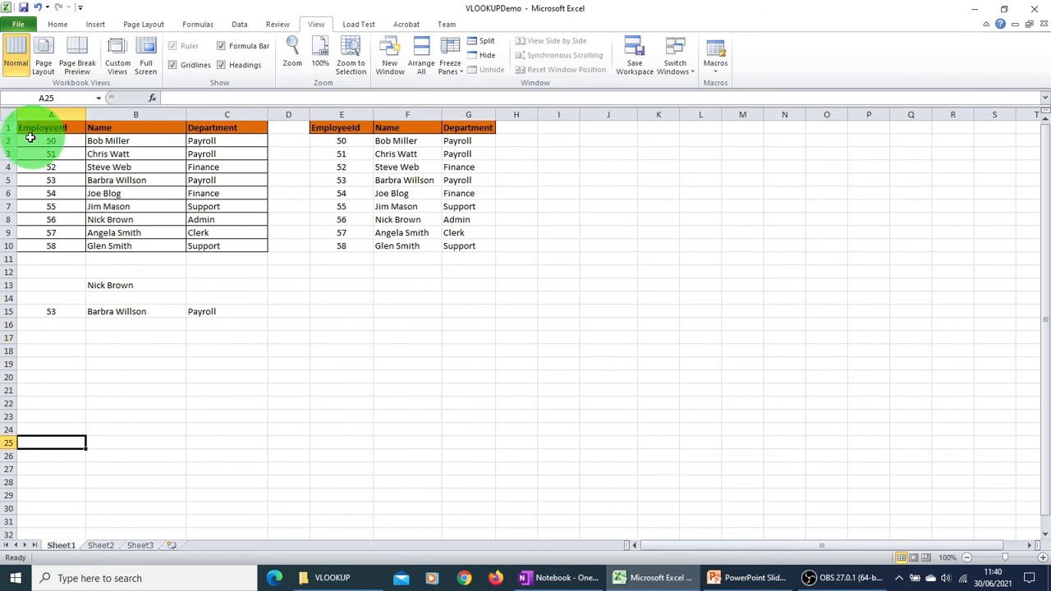
left_click(215, 272)
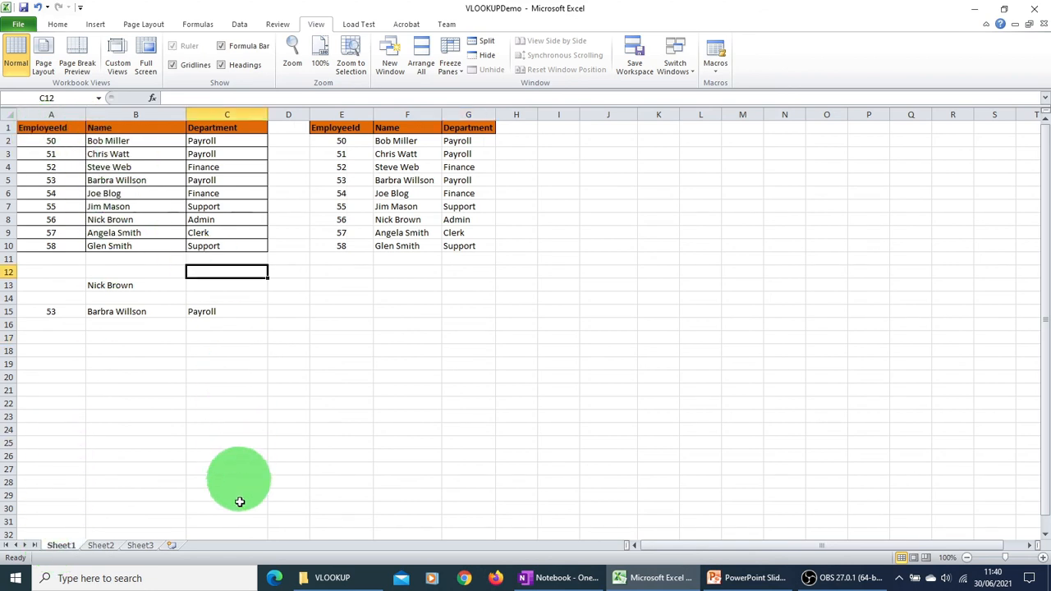
Open the Book1 workbook from the VLOOKUP folder in File Explorer and arrange the workbook windows as tiled.
left_click(331, 585)
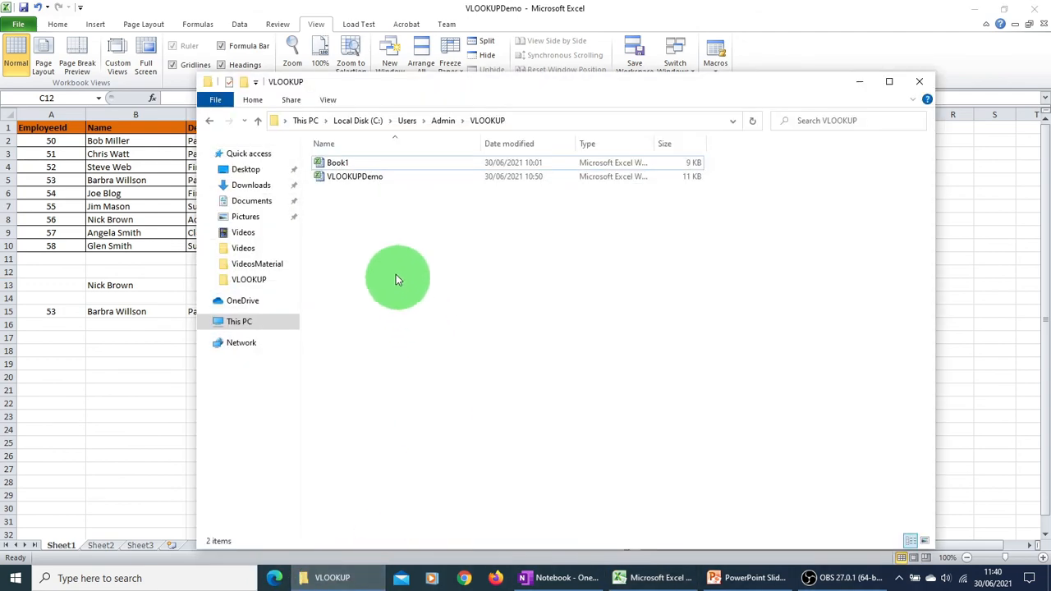
left_click(330, 164)
double_click(328, 164)
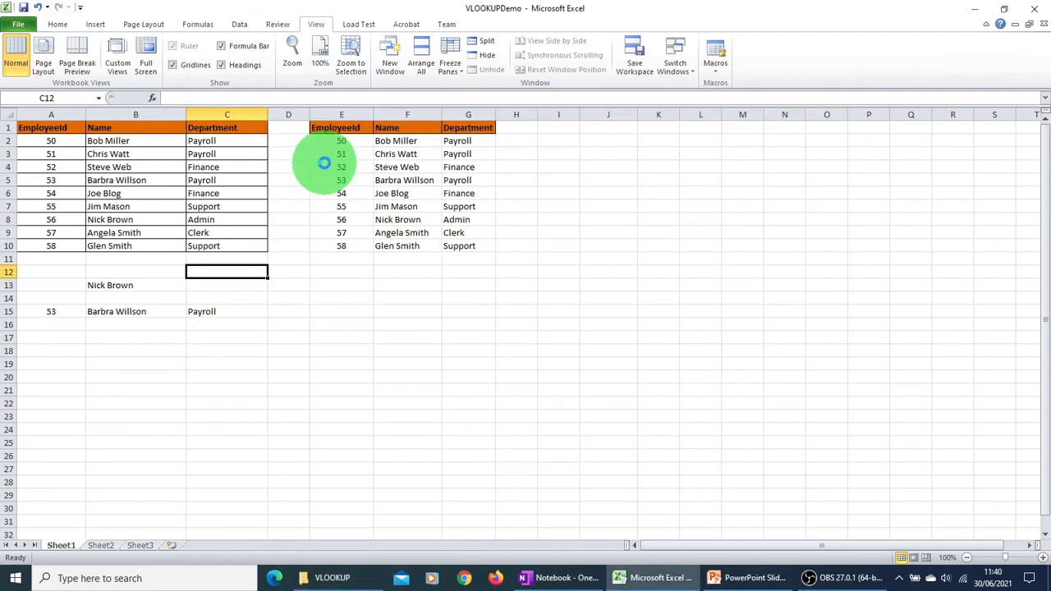
left_click(423, 66)
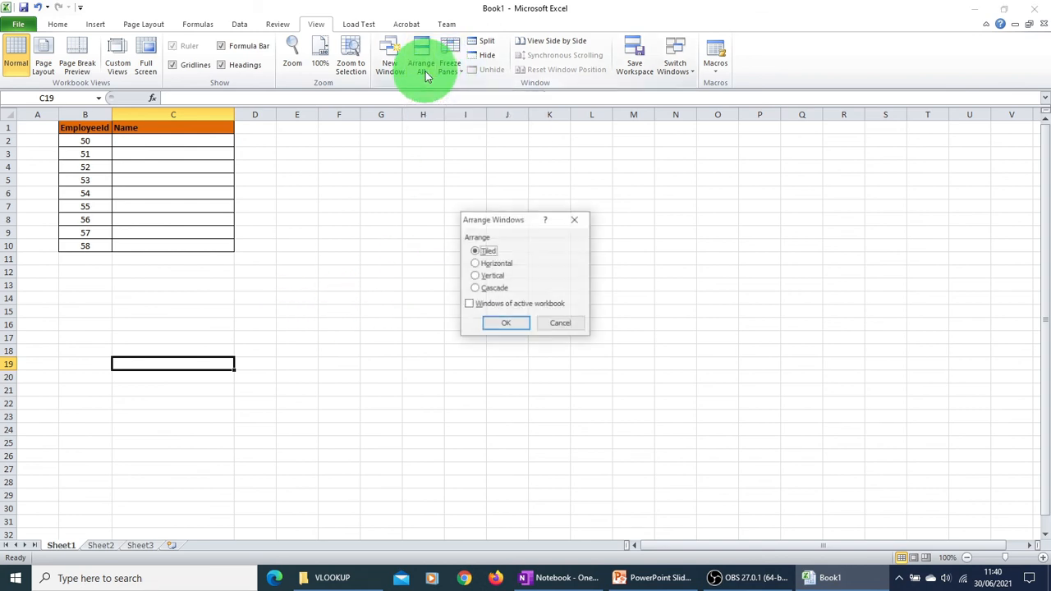
left_click(499, 322)
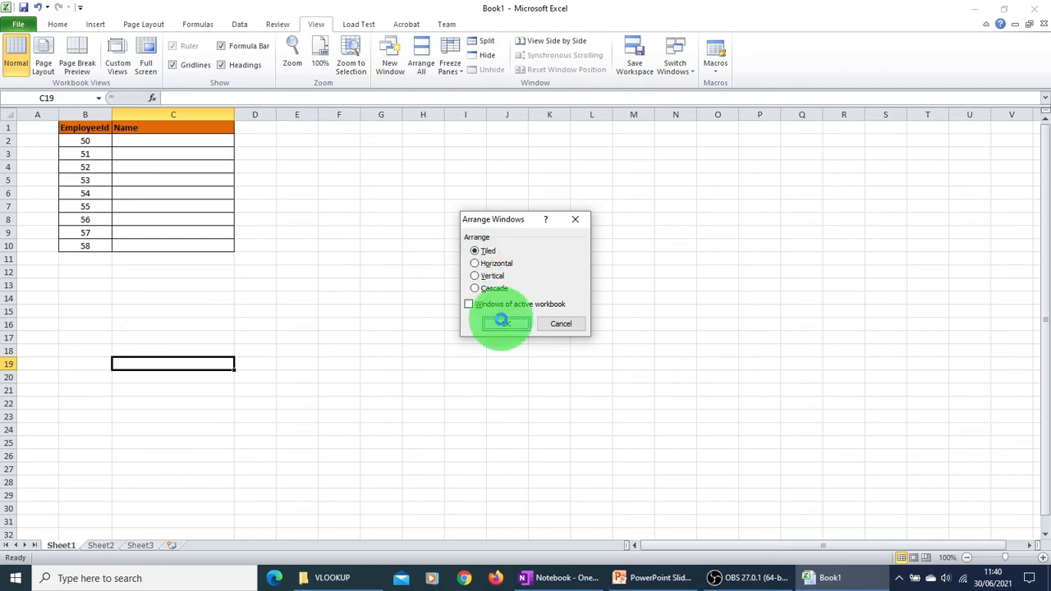
Start a VLOOKUP formula in Book1's C2 with lookup value B2 and table array A2:C10 from Sheet1 of VLOOKUPDemo.xlsx.
left_click(262, 318)
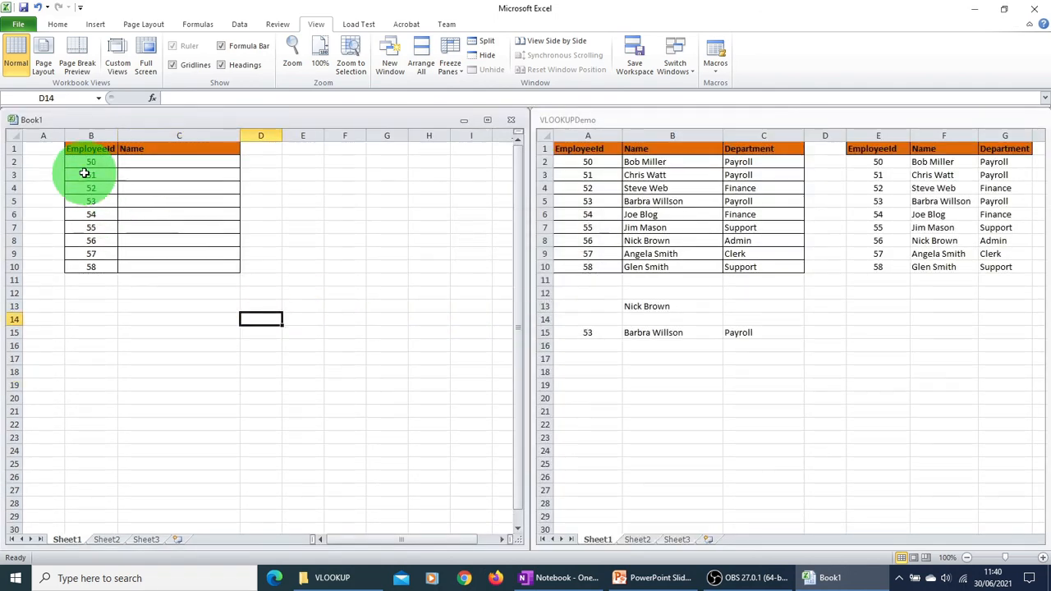
left_click(82, 165)
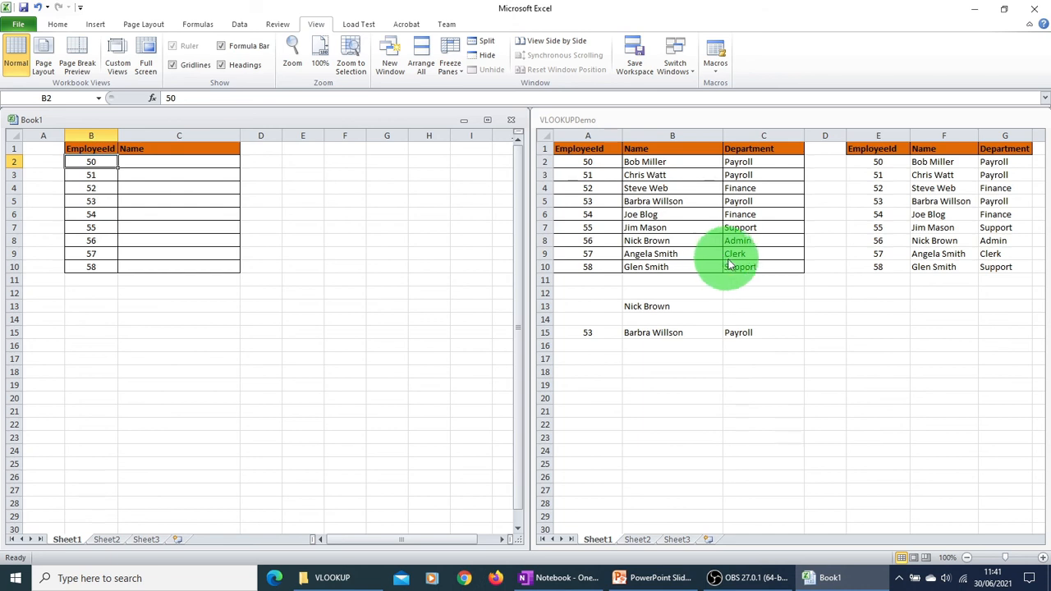
left_click(165, 161)
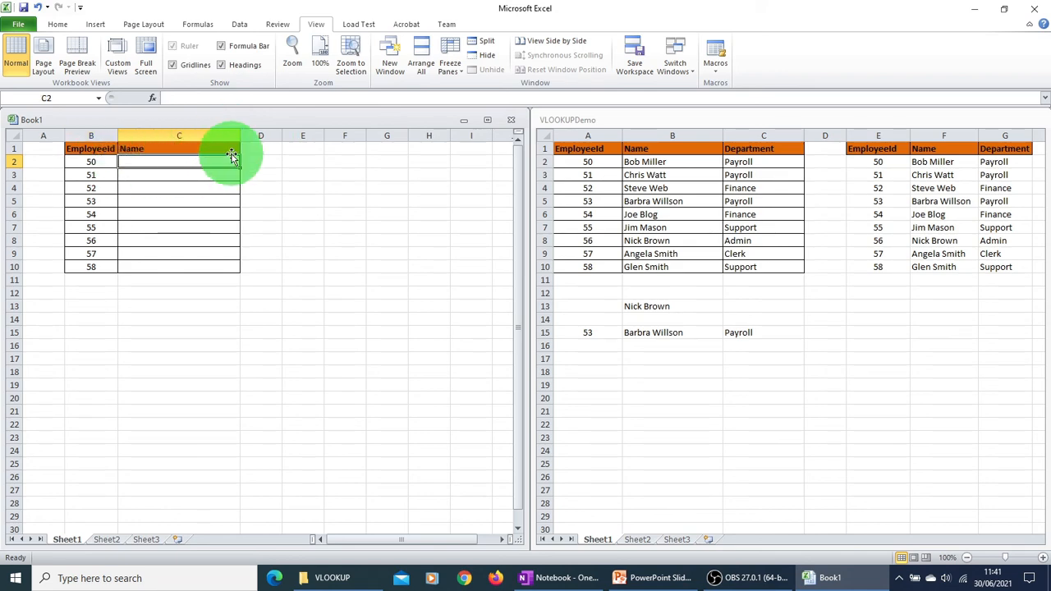
type("=vloo")
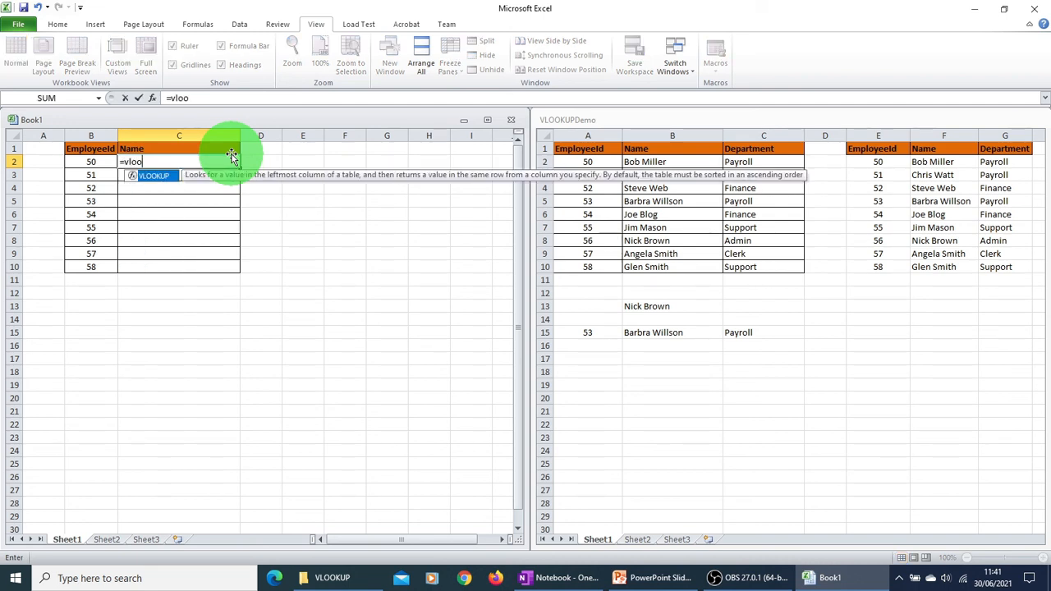
double_click(156, 178)
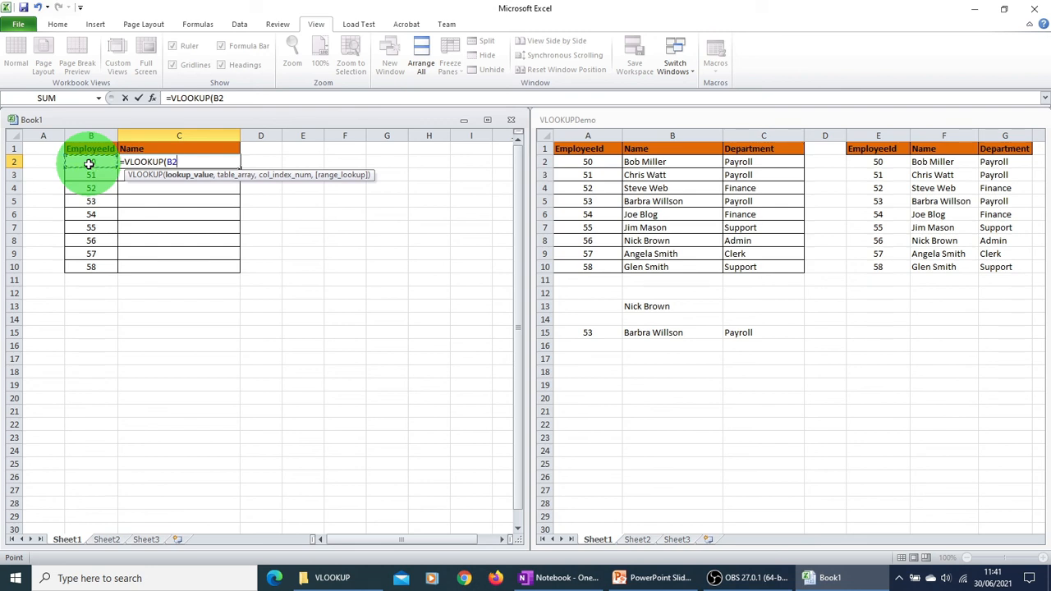
type(",")
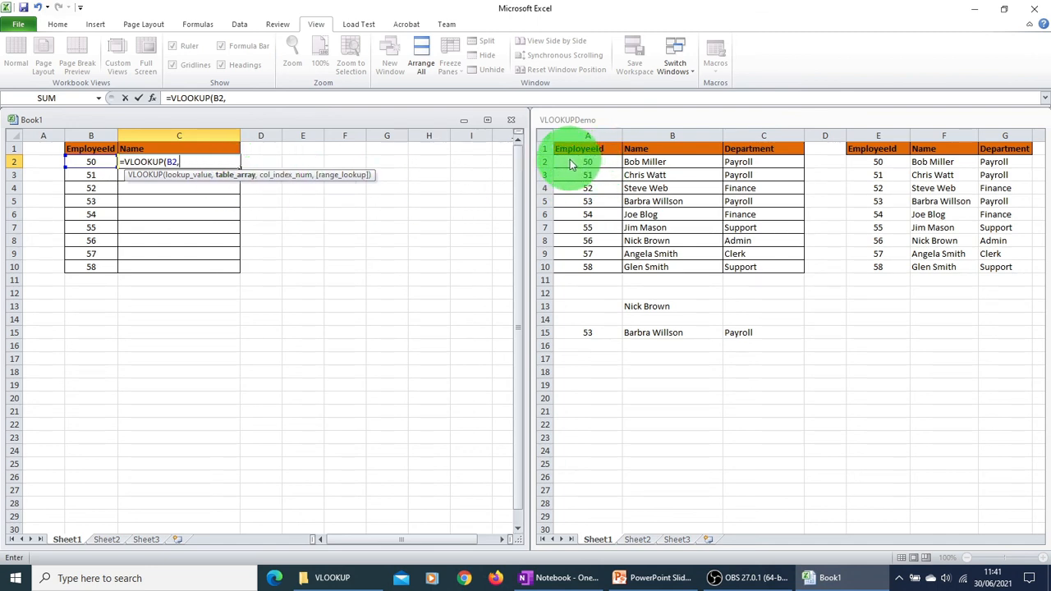
left_click(635, 168)
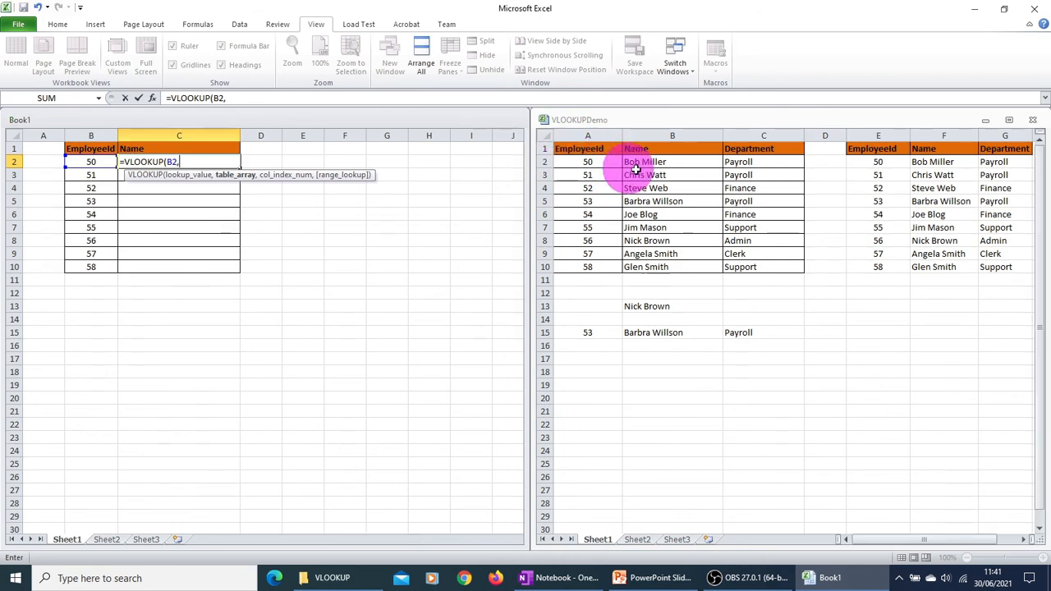
left_click_drag(577, 163, 753, 263)
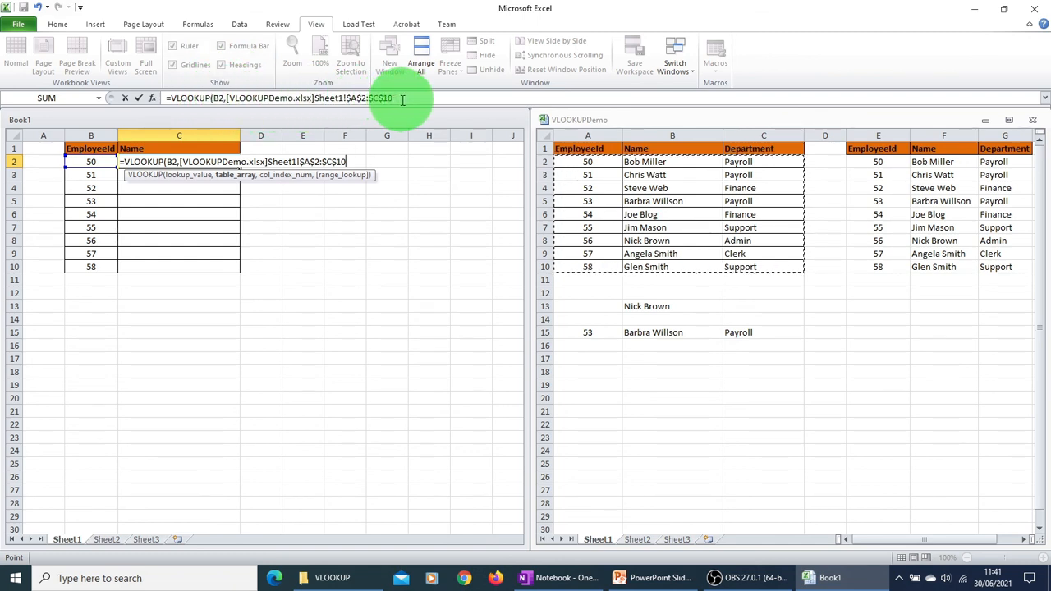
Complete C2's VLOOKUP formula with column index 2 and FALSE for an exact match.
left_click(402, 100)
type(",2")
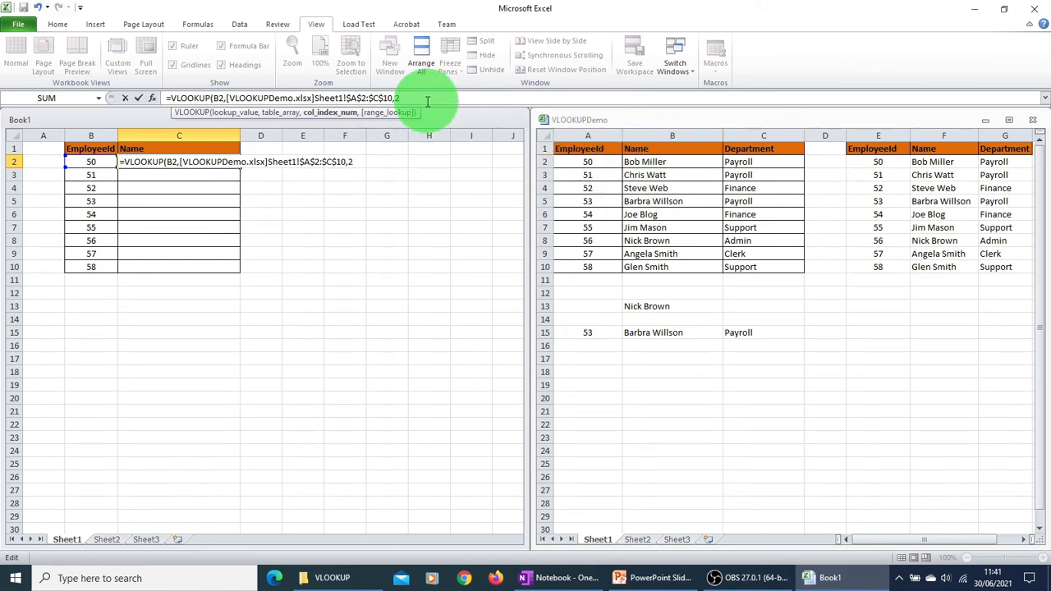
type(",")
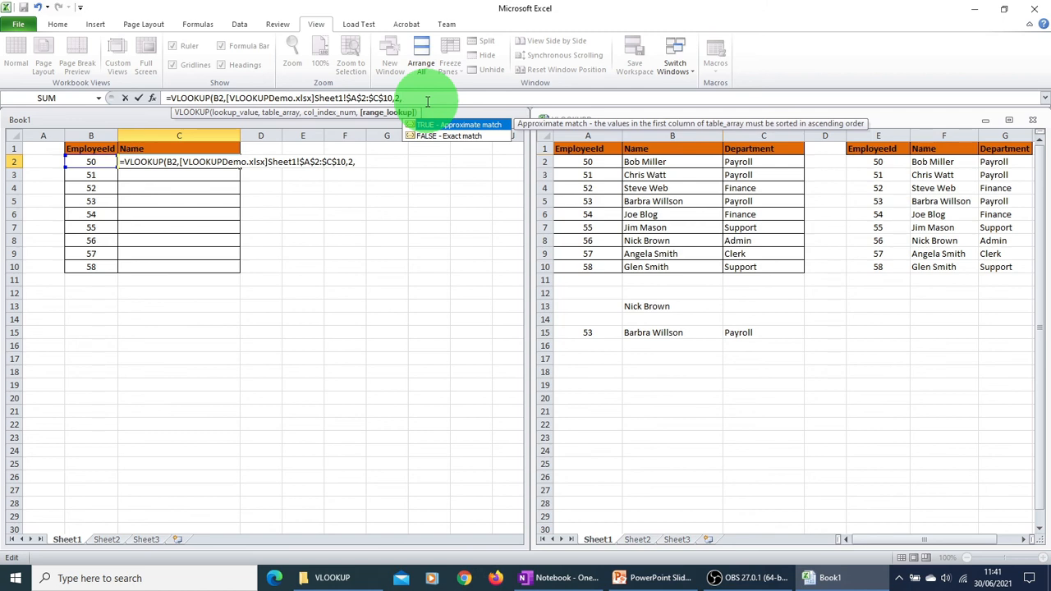
double_click(430, 135)
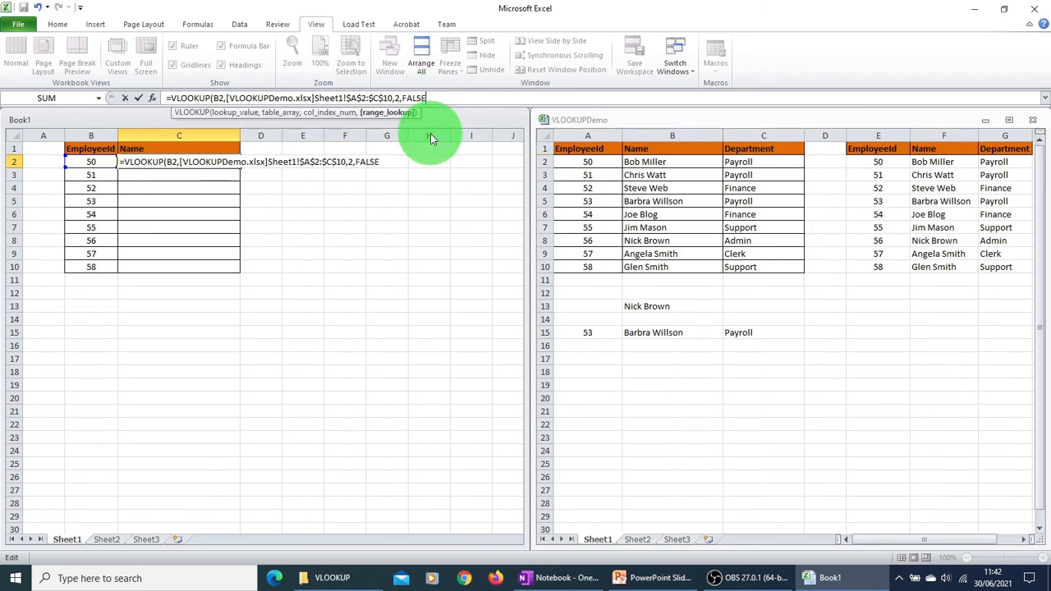
type(")")
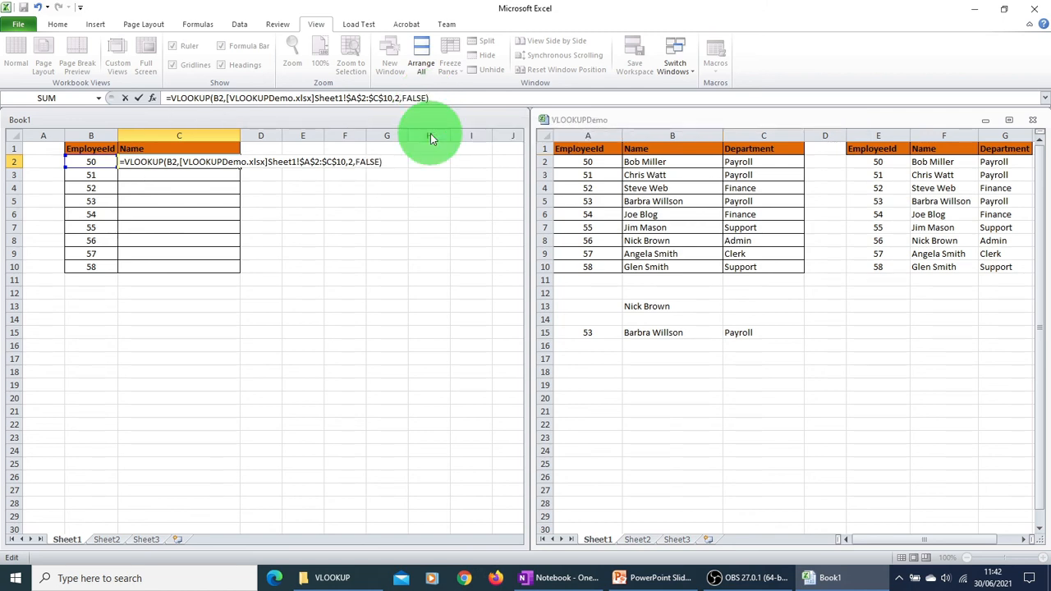
key("Return")
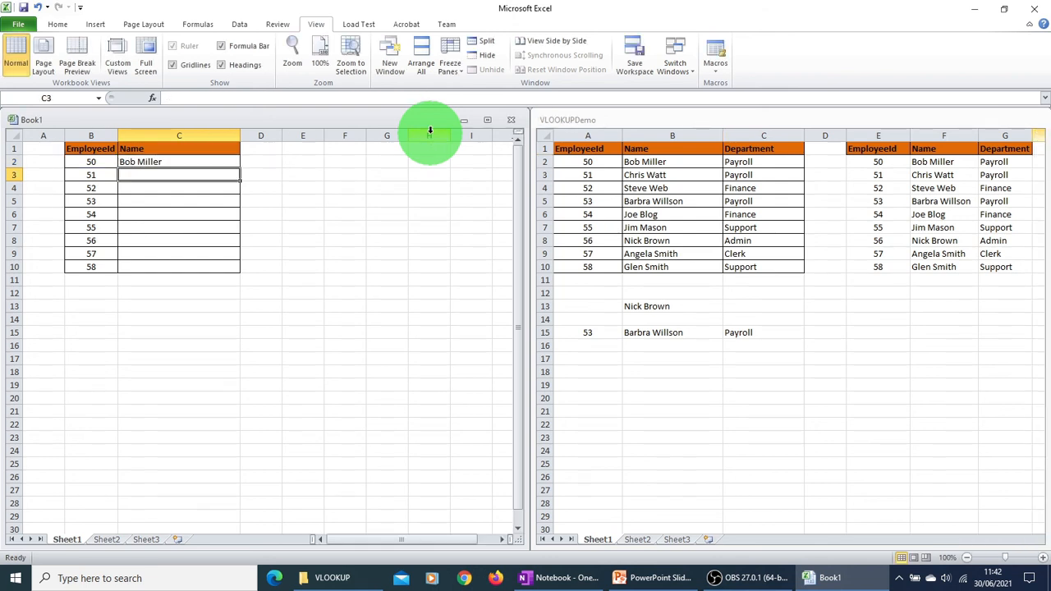
Fill the VLOOKUP formula from C2 down the Name column to C10 in Book1.
left_click(209, 160)
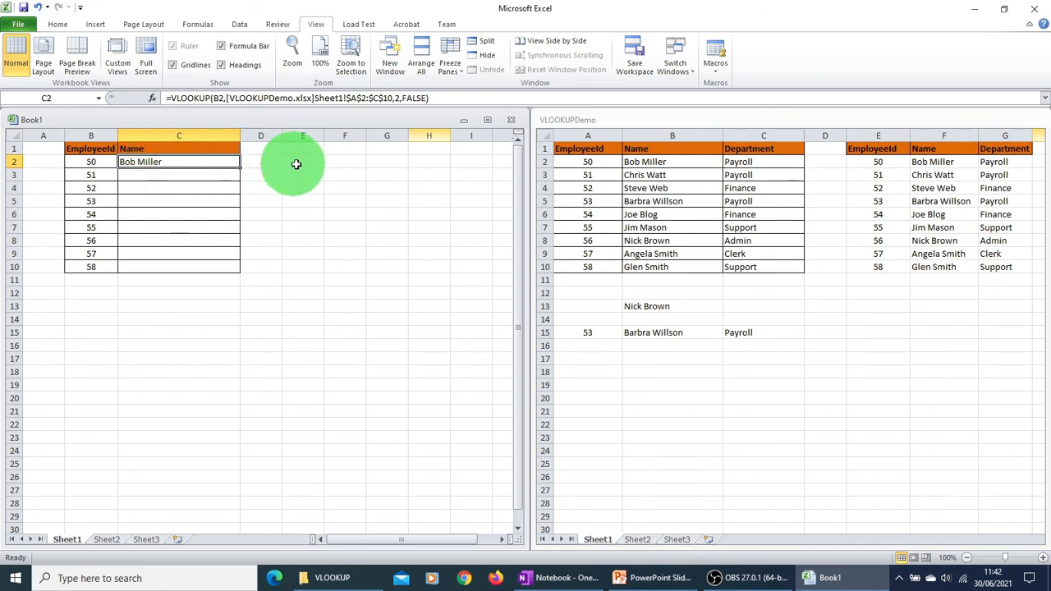
left_click_drag(241, 167, 238, 271)
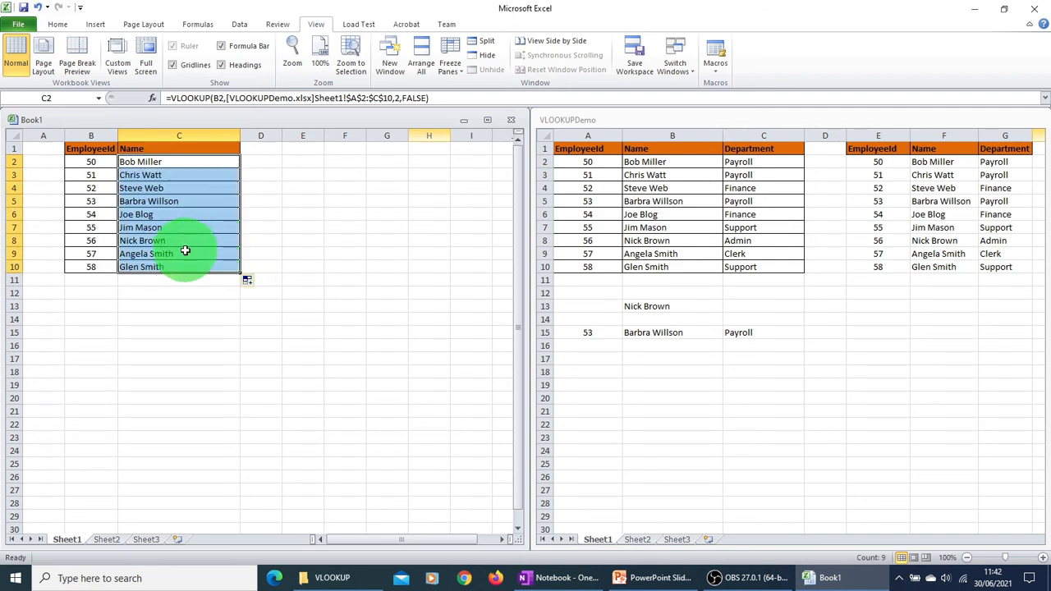
Check the filled VLOOKUP formulas in several cells of Book1's Name column, comparing their lookup cells and the VLOOKUPDemo table reference.
left_click(175, 203)
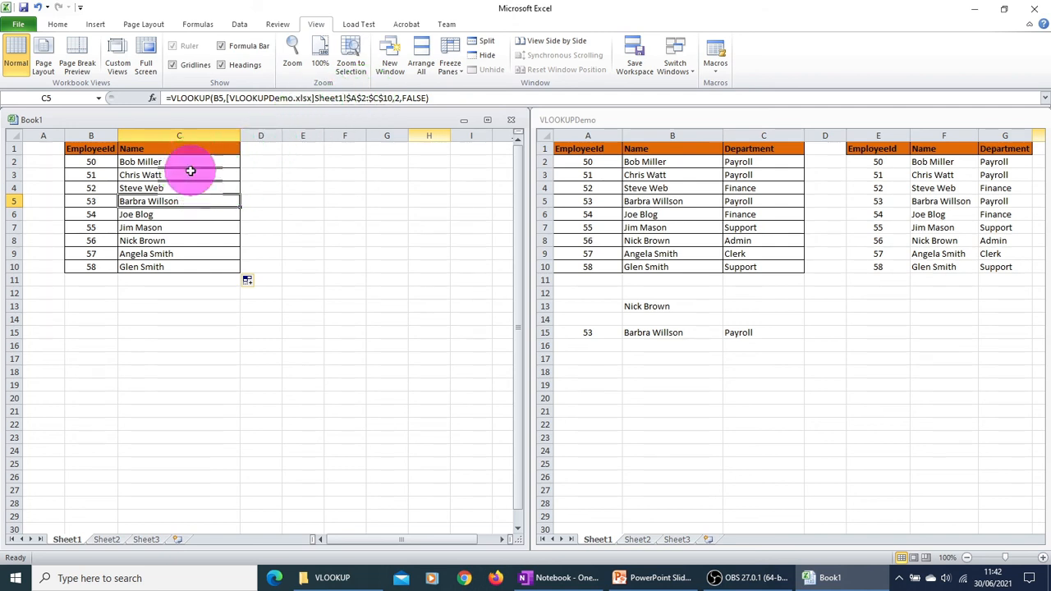
left_click(181, 241)
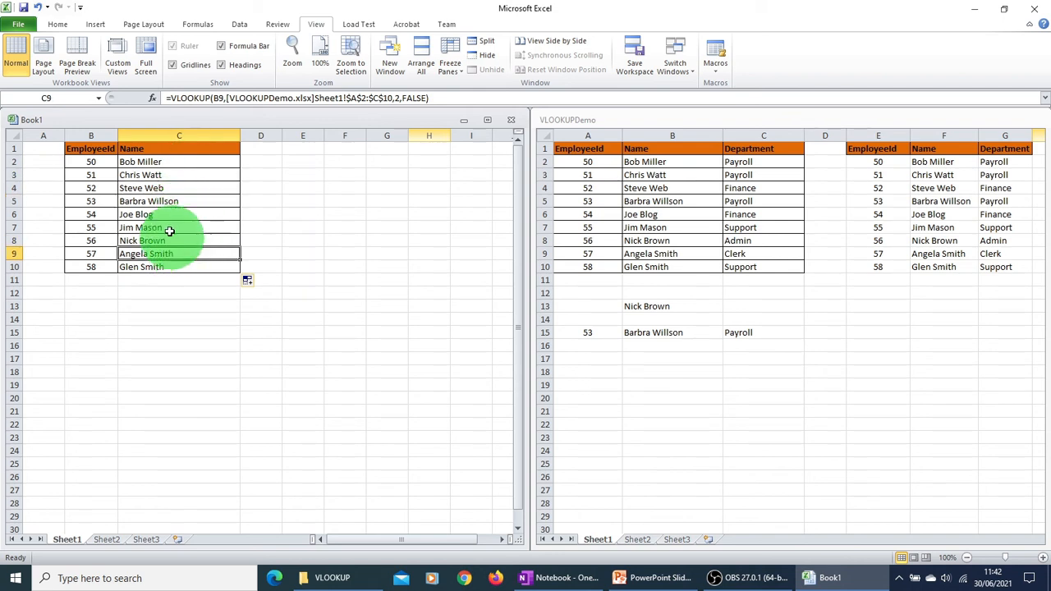
left_click(178, 191)
left_click(172, 254)
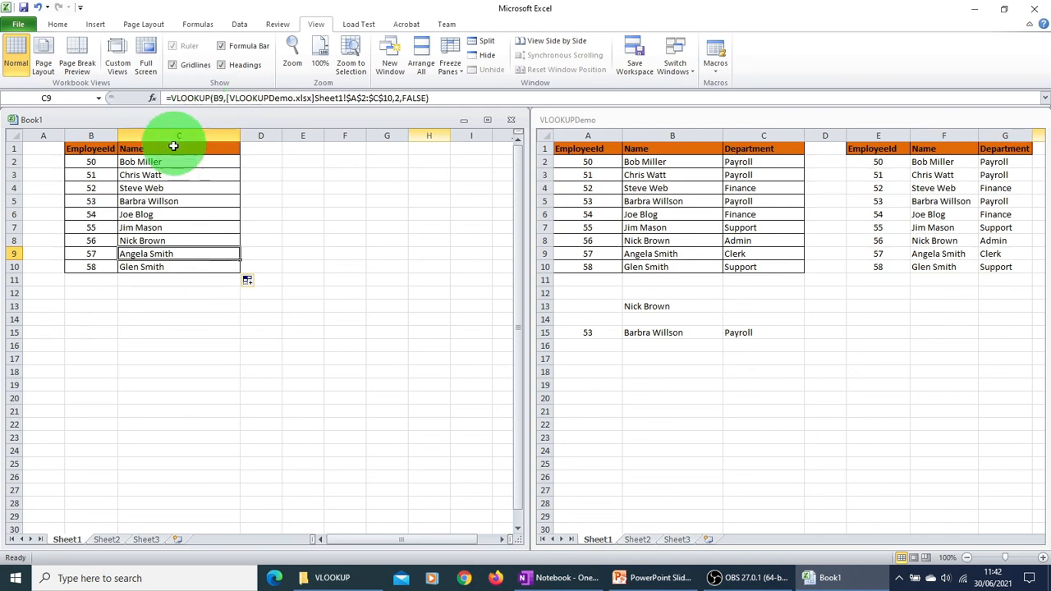
left_click(146, 163)
left_click(158, 189)
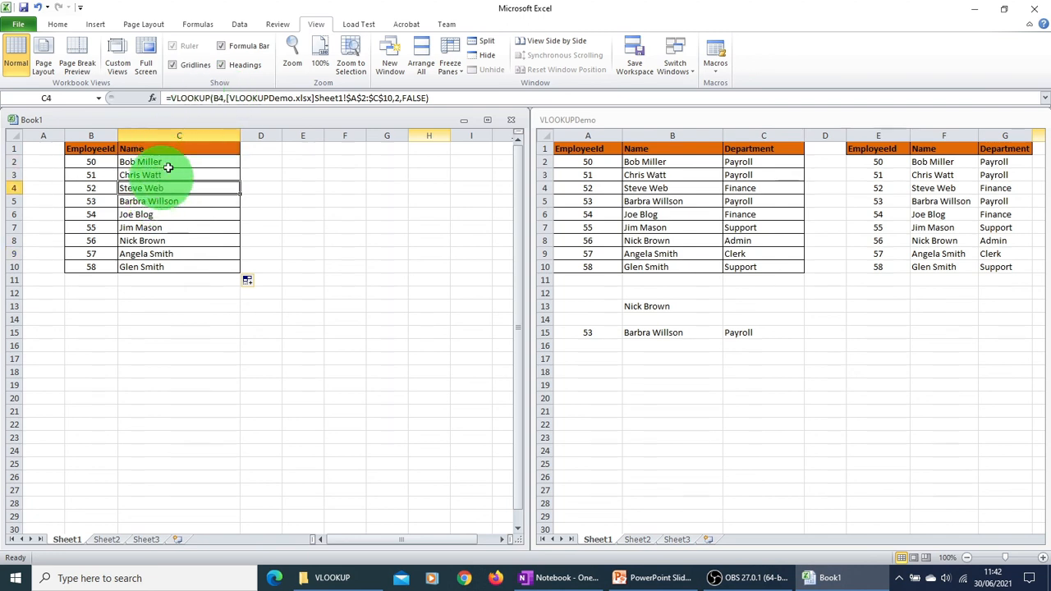
left_click(175, 215)
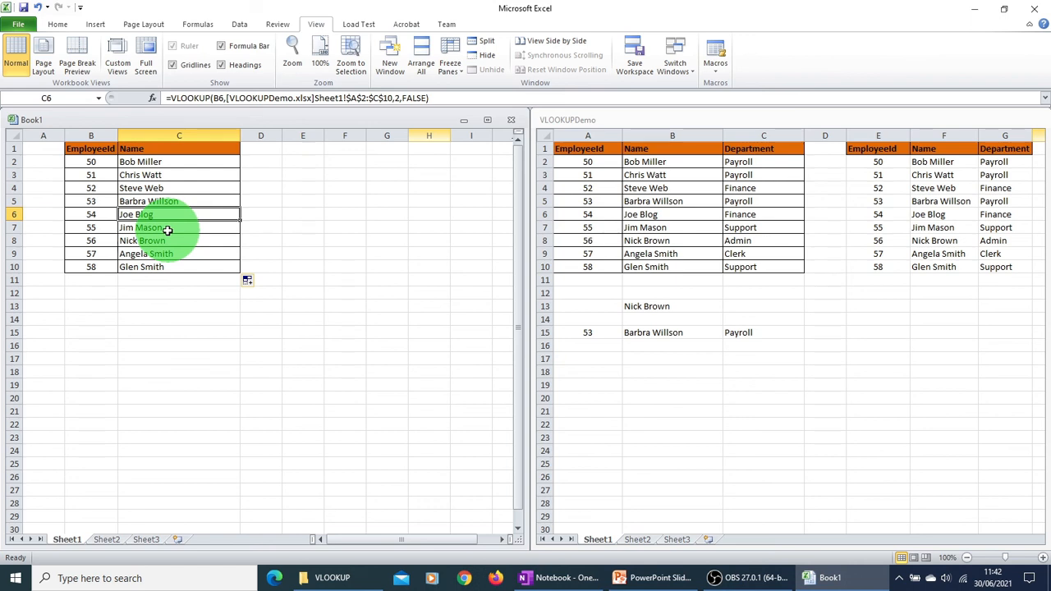
left_click(170, 241)
left_click(171, 201)
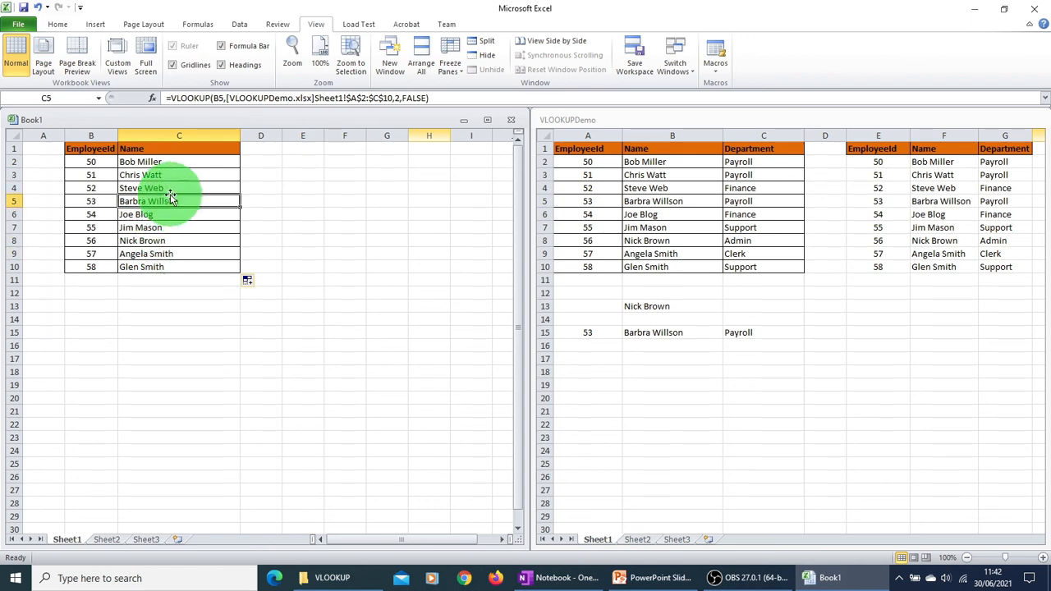